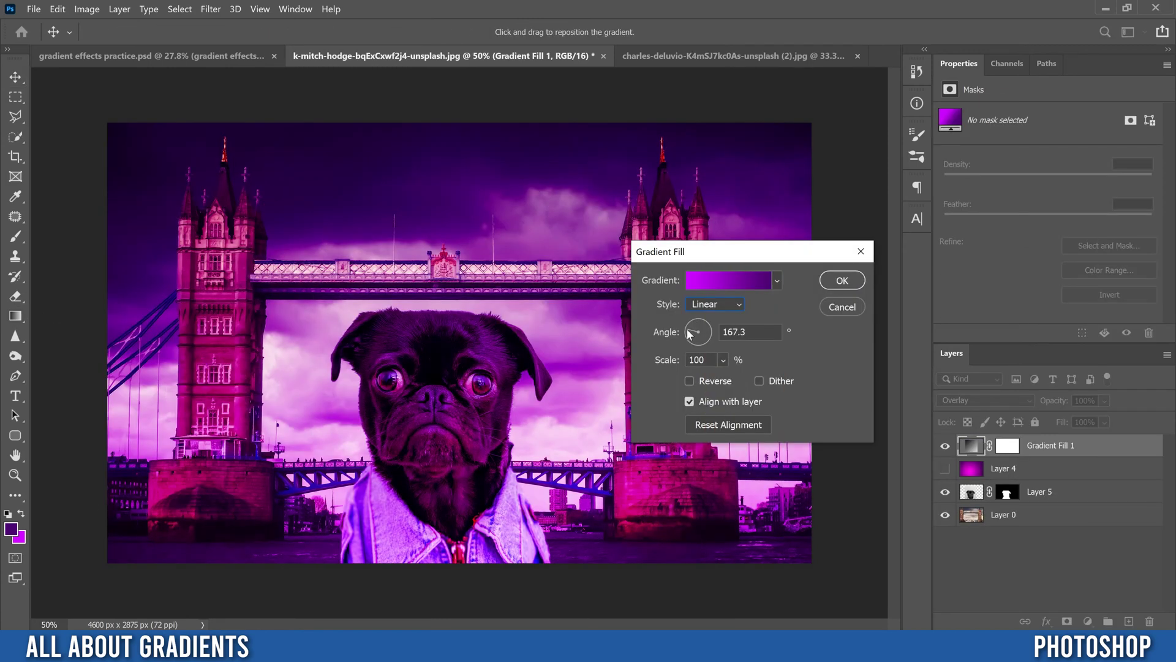
- Rotate the linear gradient fill's angle and reduce the scale of the text's gradient overlay
{"action": "left_click_drag", "start_coordinate": [686, 328], "coordinate": [700, 305]}
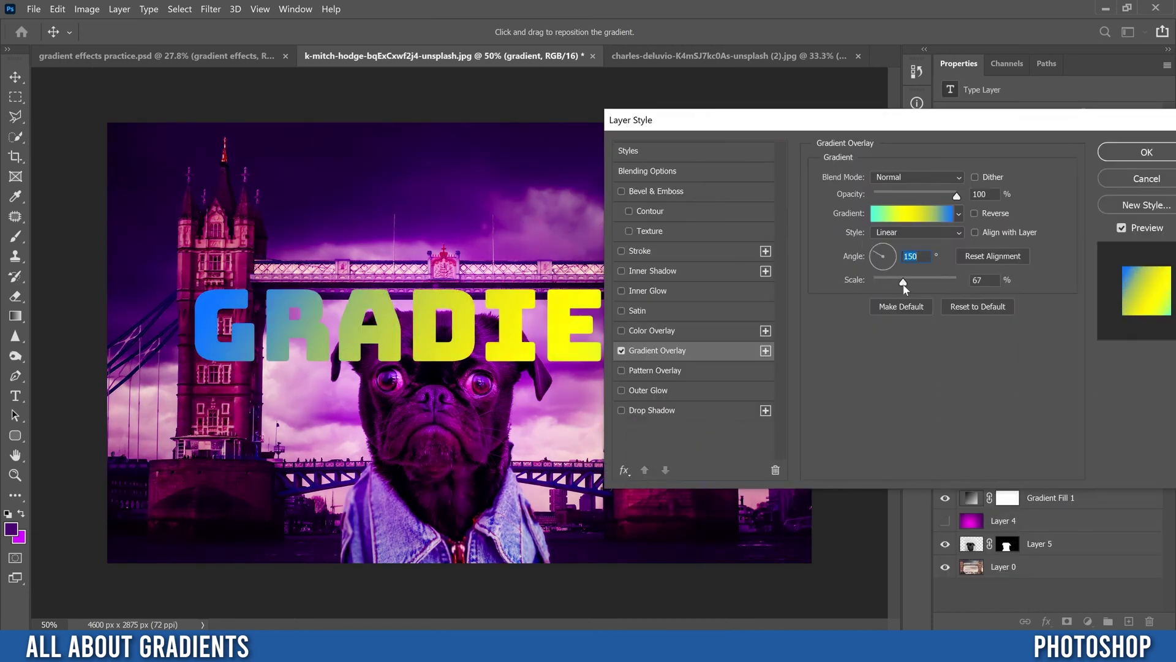
{"action": "left_click_drag", "start_coordinate": [903, 283], "coordinate": [886, 280]}
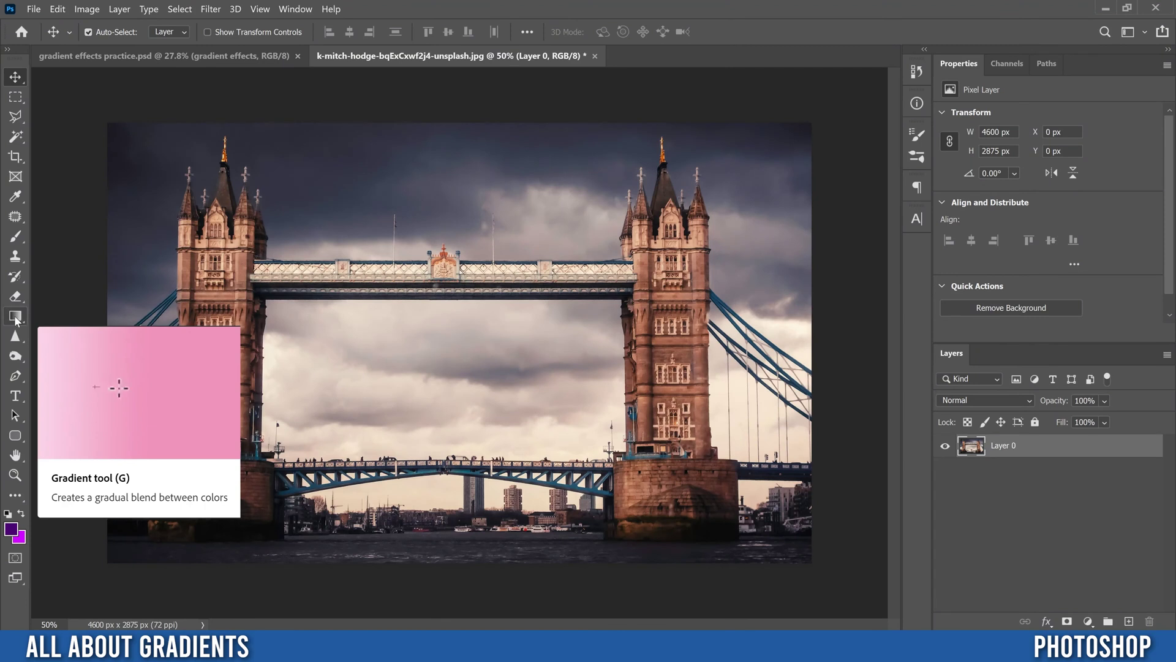
- Try the Paint Bucket Tool and return to the Gradient Tool in the same tool group
{"action": "left_click", "coordinate": [19, 321]}
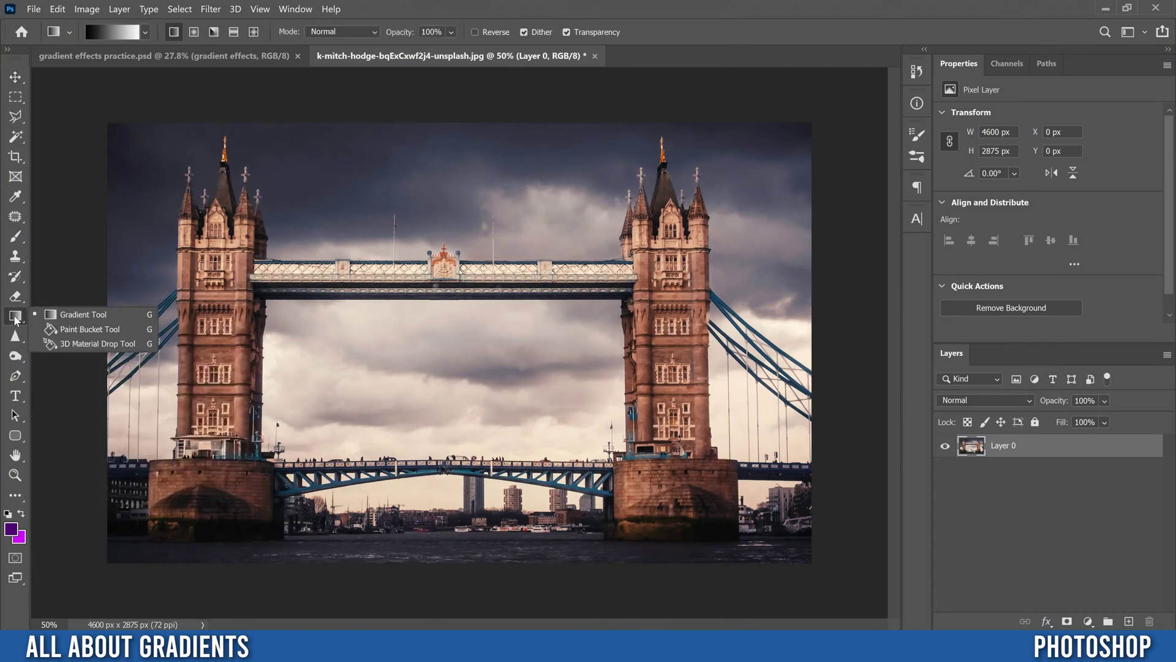
{"action": "left_click", "coordinate": [98, 333]}
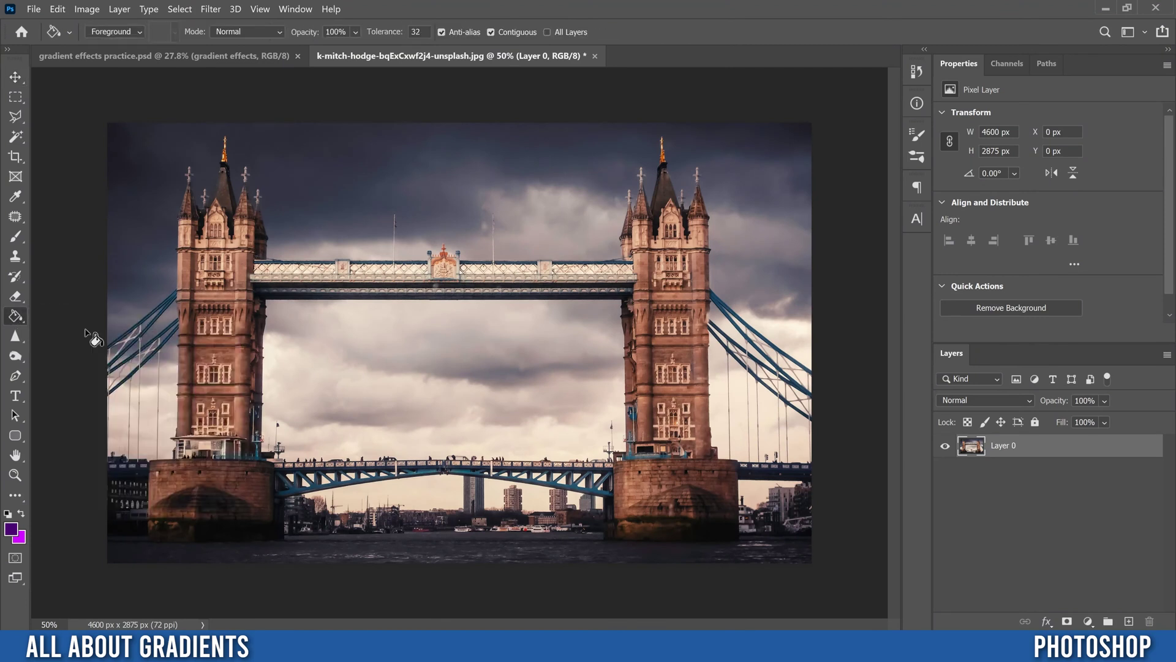
{"action": "left_click", "coordinate": [16, 321]}
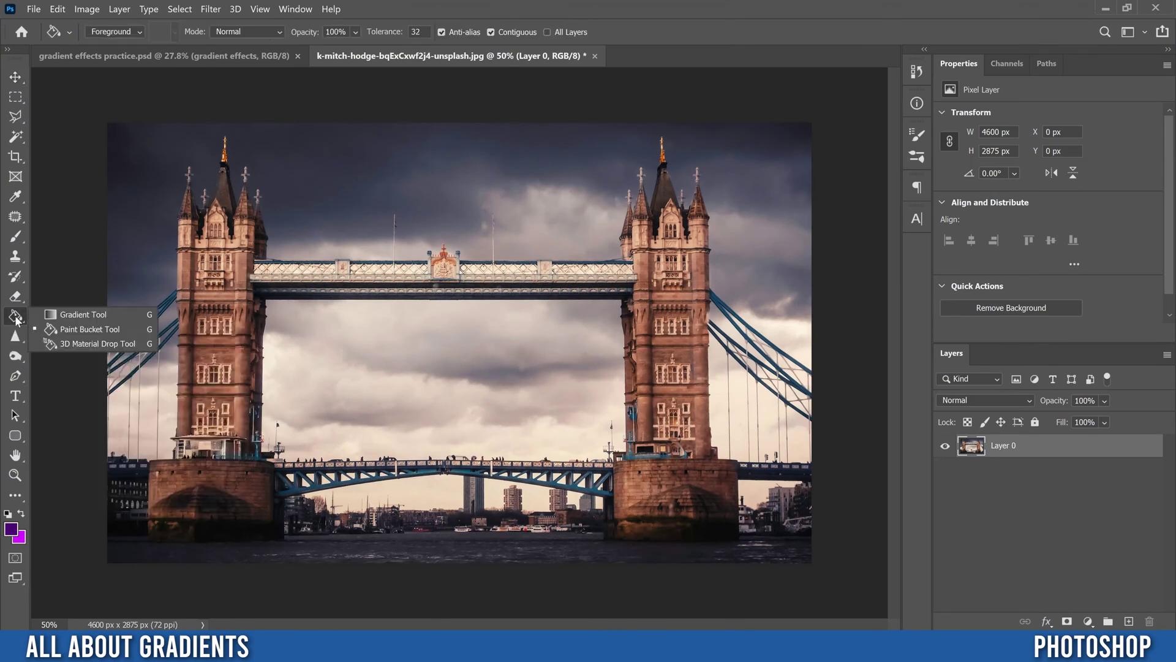
{"action": "left_click", "coordinate": [82, 315]}
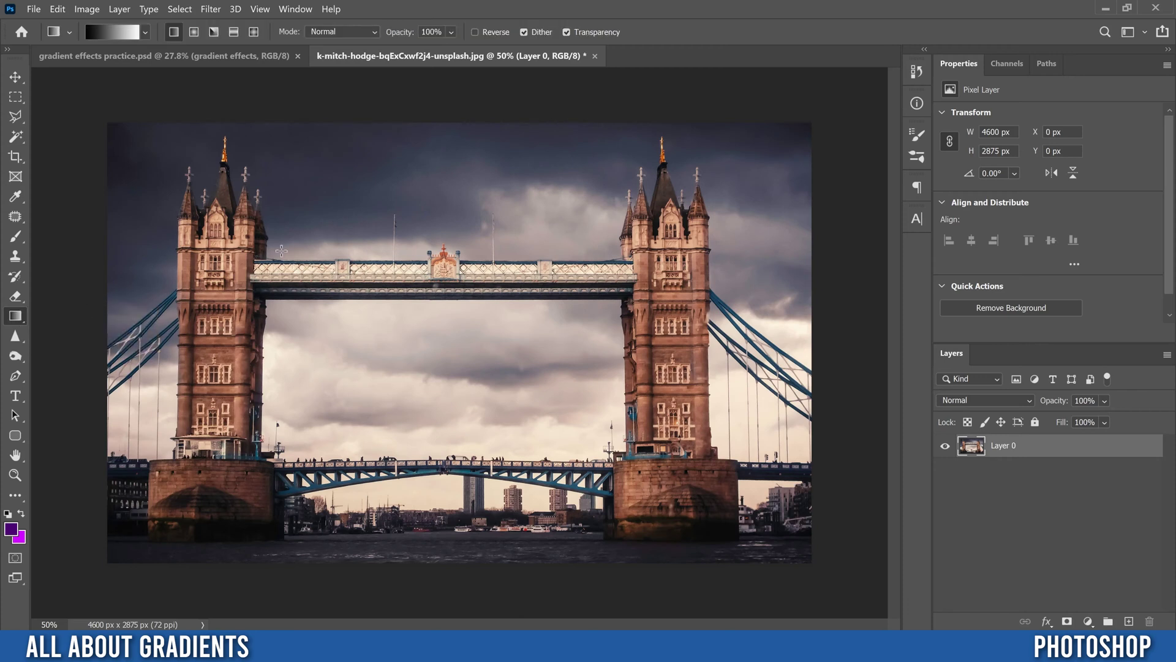
- Add a new layer above the bridge photo and draw horizontal black-to-white linear gradients of different lengths on it
{"action": "left_click", "coordinate": [1129, 622]}
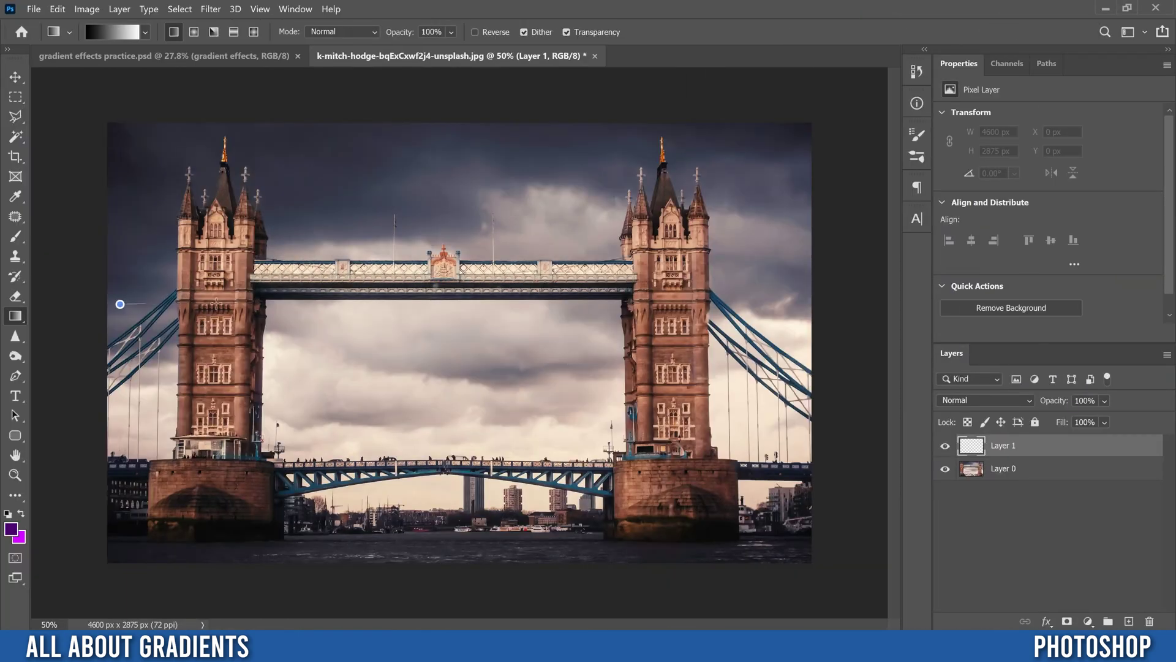
{"action": "left_click_drag", "start_coordinate": [120, 303], "coordinate": [787, 308]}
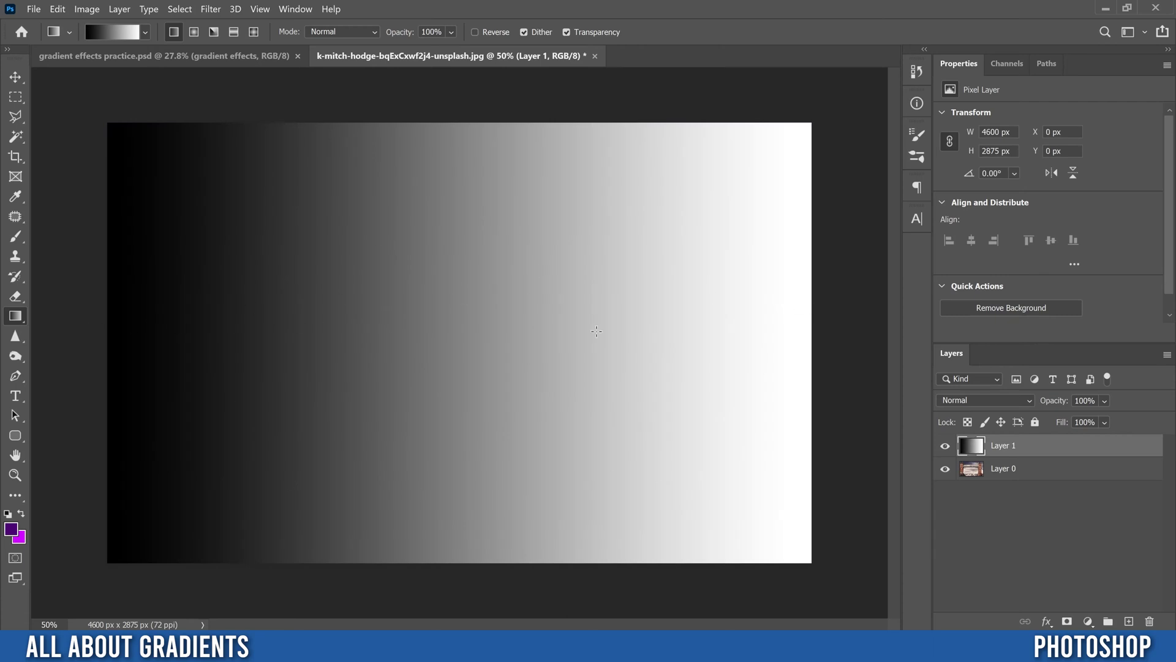
{"action": "left_click_drag", "start_coordinate": [61, 318], "coordinate": [870, 320]}
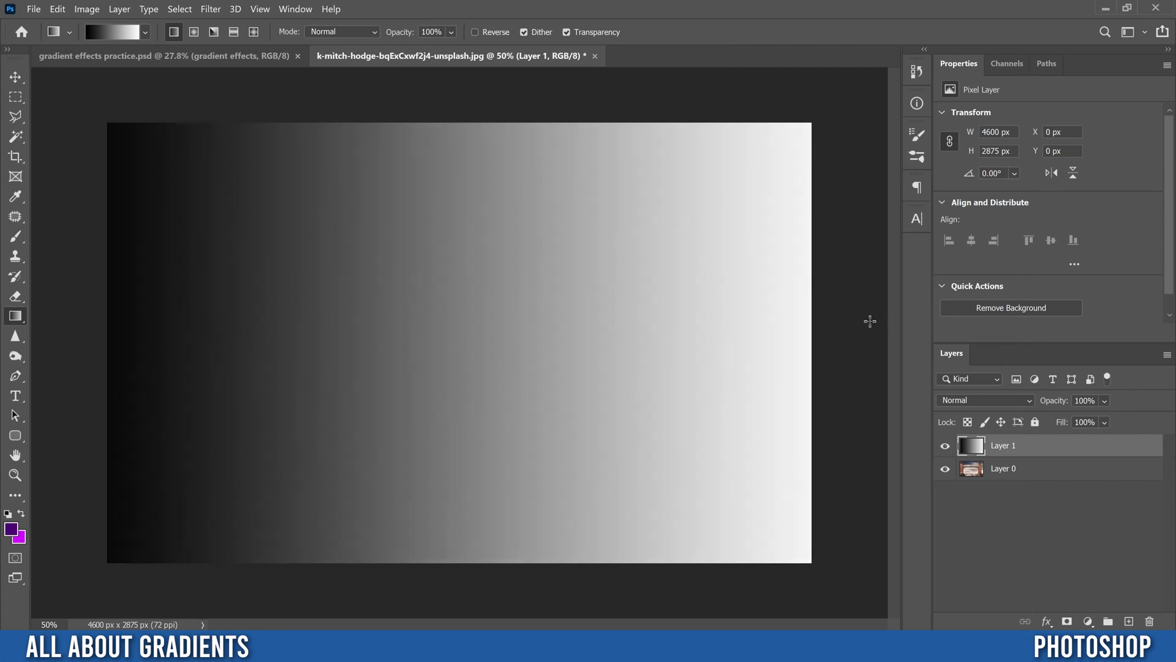
{"action": "left_click_drag", "start_coordinate": [366, 328], "coordinate": [522, 328]}
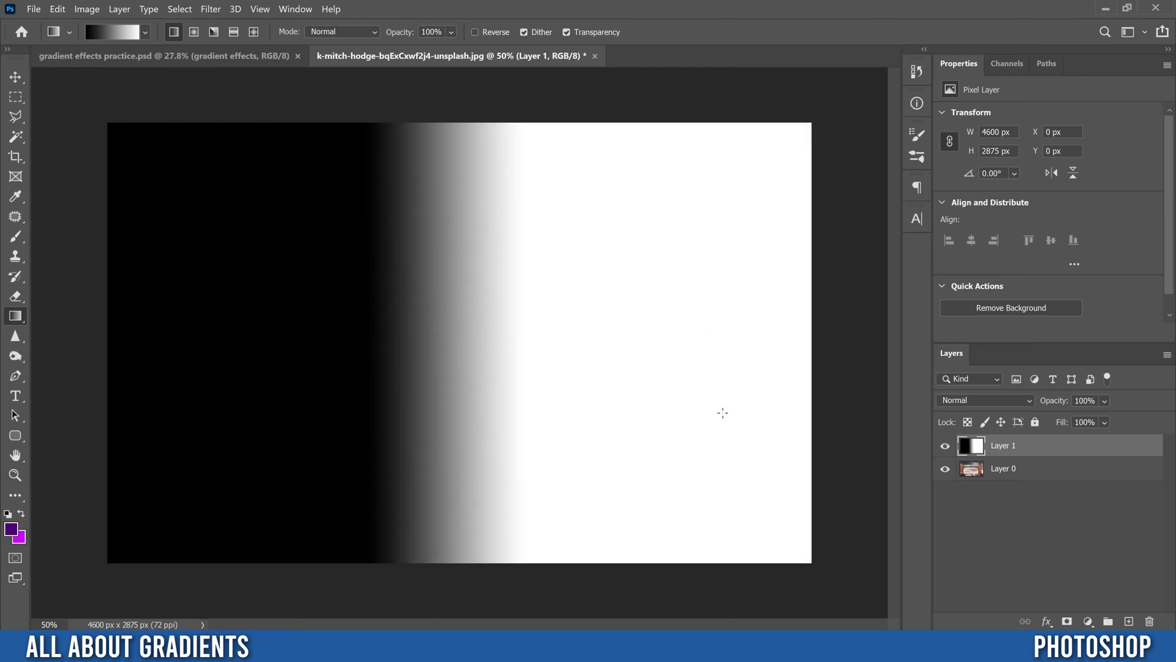
{"action": "left_click_drag", "start_coordinate": [132, 324], "coordinate": [761, 325]}
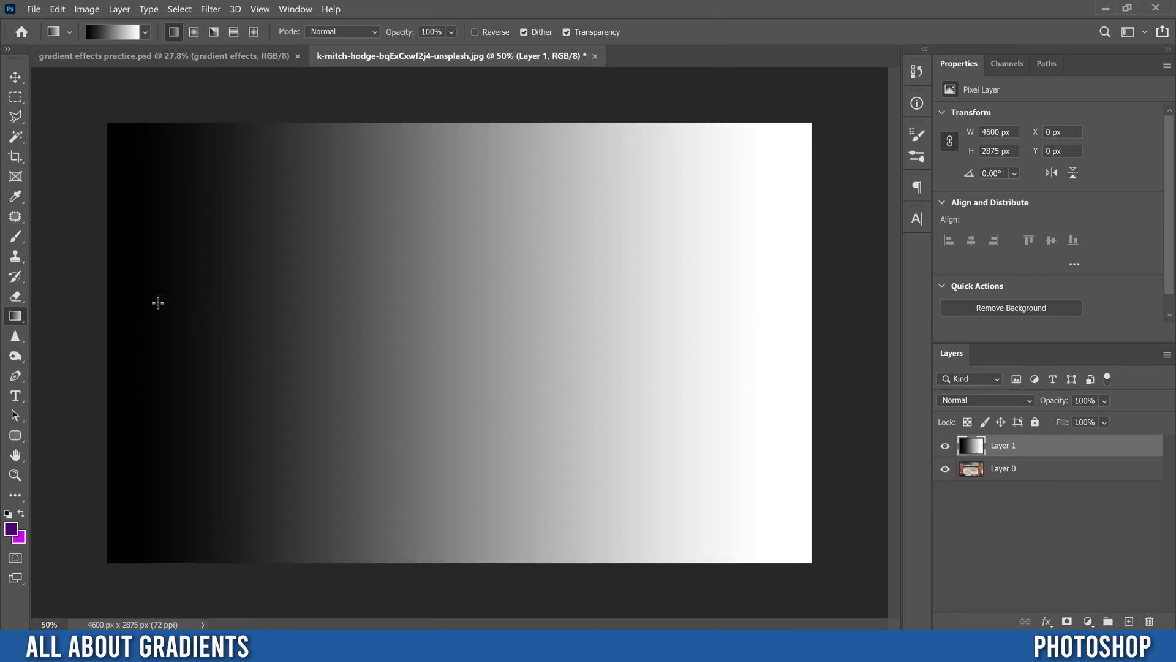
- Redraw the black-to-white linear gradient diagonally from the canvas's left side, and also vertically from top to bottom
{"action": "left_click_drag", "start_coordinate": [144, 299], "coordinate": [415, 515]}
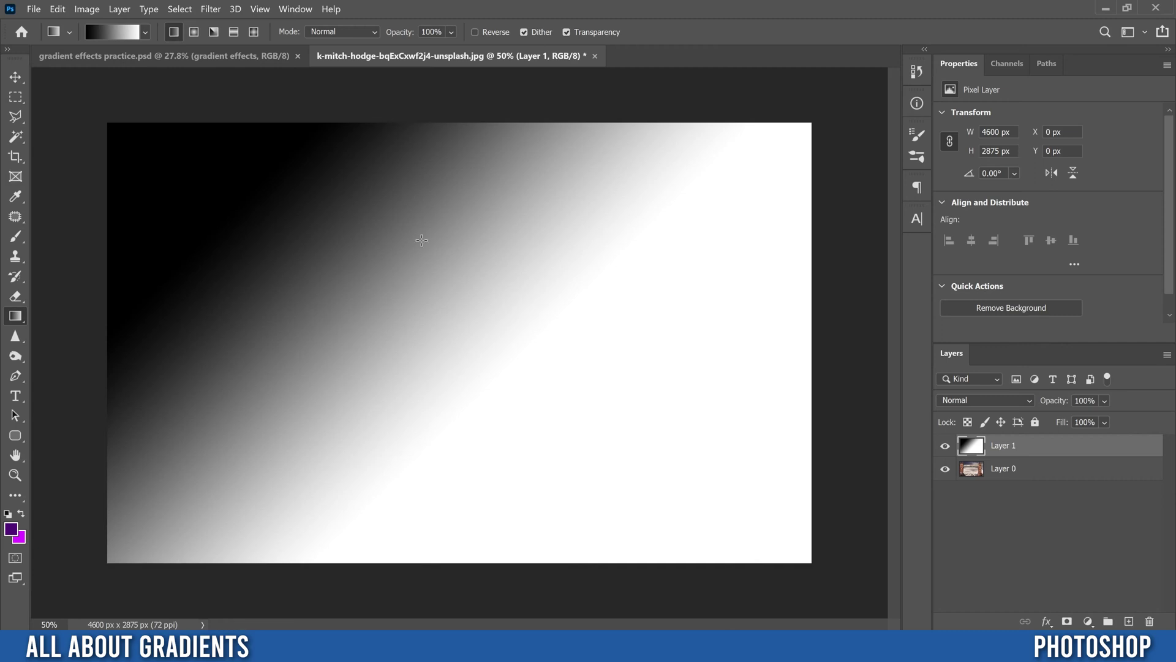
{"action": "left_click_drag", "start_coordinate": [437, 309], "coordinate": [437, 458]}
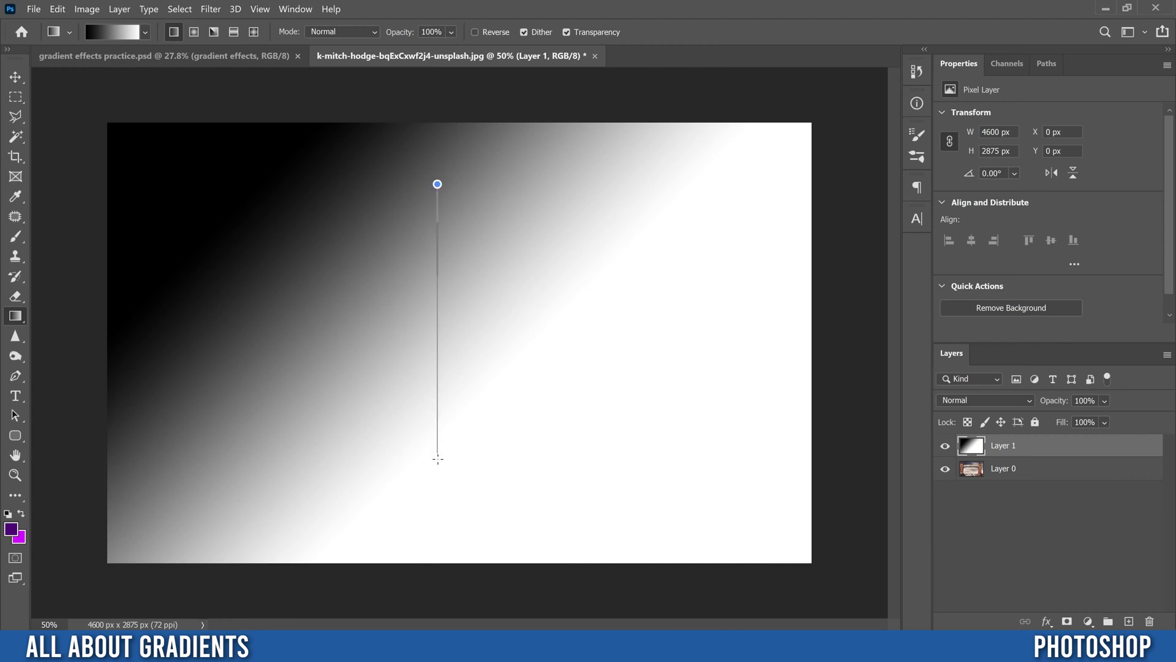
{"action": "left_click_drag", "start_coordinate": [437, 504], "coordinate": [438, 503]}
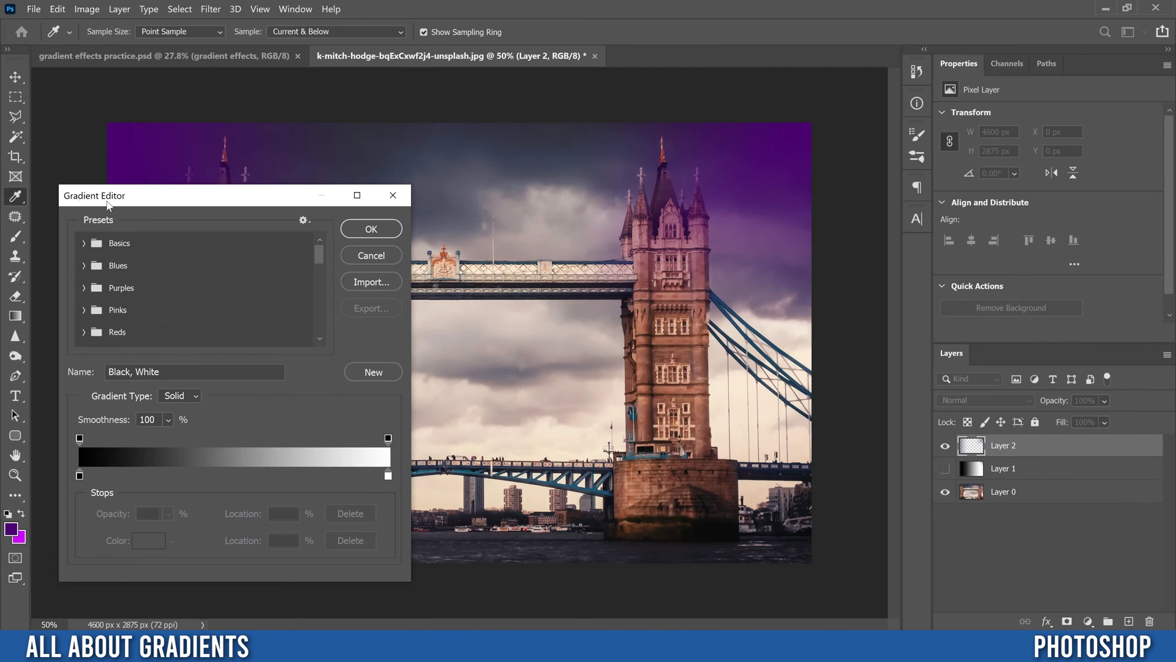
- Cancel the Gradient Editor and draw a horizontal black-to-white linear gradient from the canvas's left side
{"action": "left_click", "coordinate": [362, 255]}
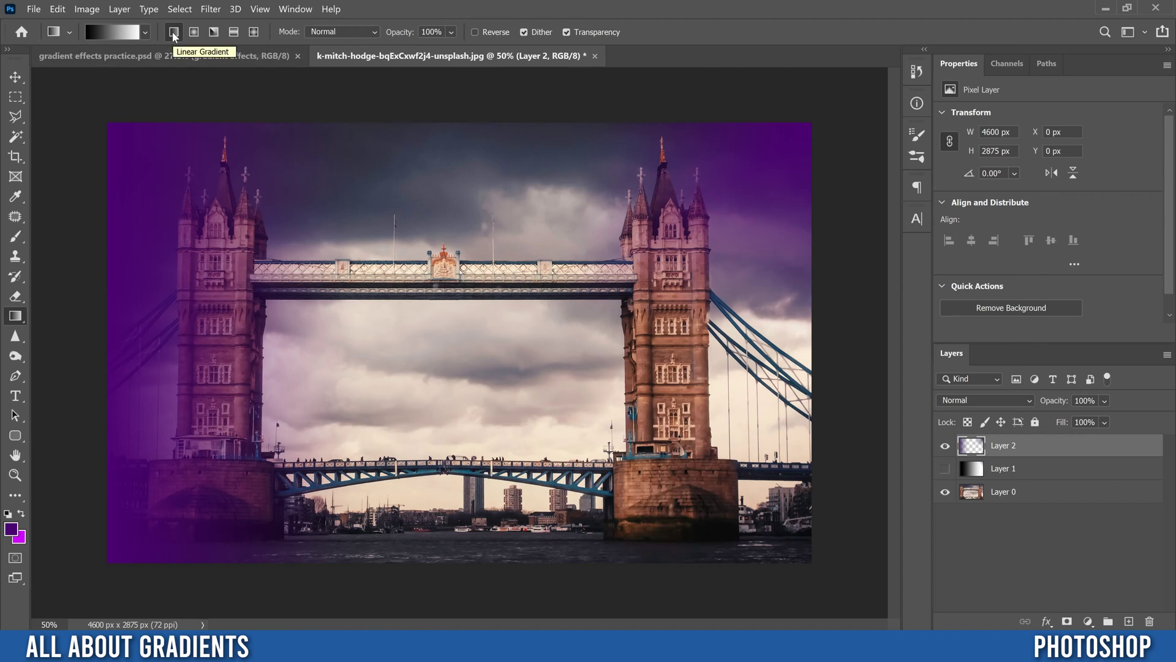
{"action": "left_click_drag", "start_coordinate": [134, 328], "coordinate": [634, 334]}
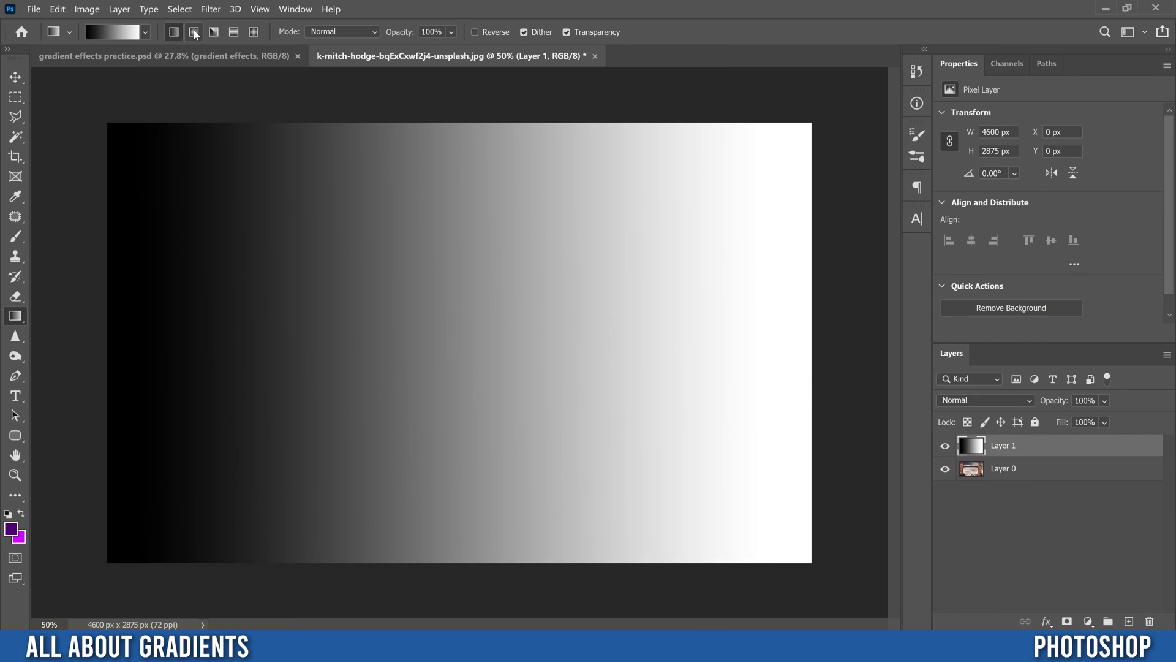
- Redraw Layer 1's gradient as a Radial Gradient from the canvas centre outward, and also as an Angle Gradient towards the left edge
{"action": "left_click", "coordinate": [194, 32]}
{"action": "left_click_drag", "start_coordinate": [432, 345], "coordinate": [178, 149]}
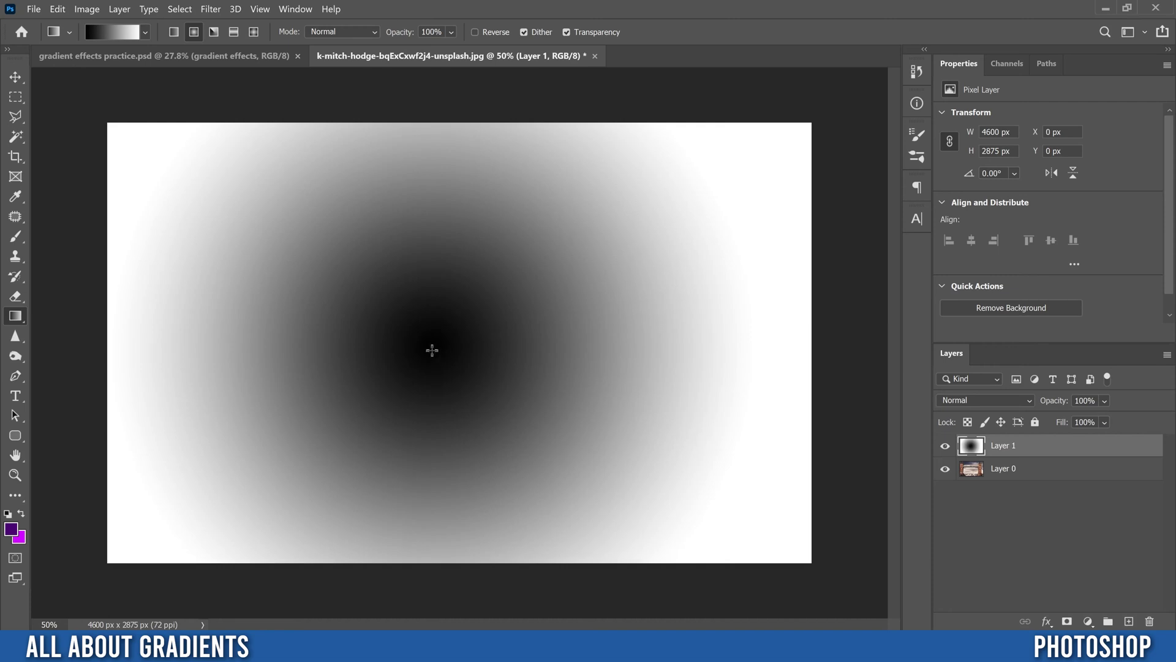
{"action": "left_click", "coordinate": [214, 33]}
{"action": "left_click_drag", "start_coordinate": [418, 330], "coordinate": [174, 332]}
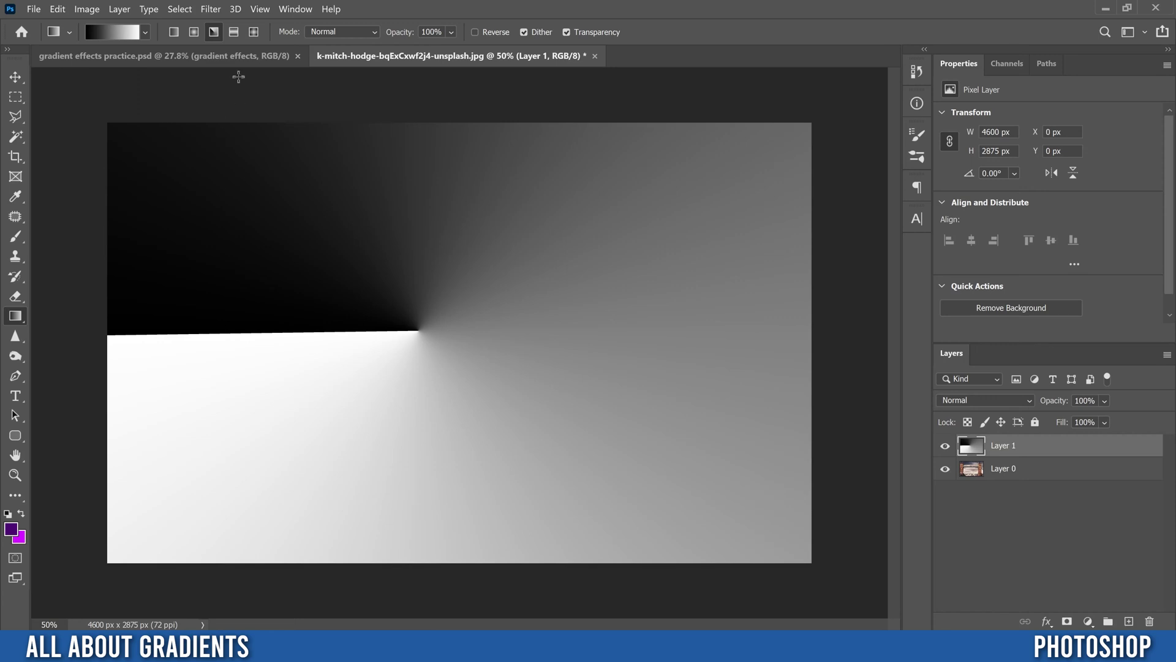
- Redraw Layer 1's gradient as a Reflected Gradient from the centre upward, and also as a Diamond Gradient towards the upper-left corner
{"action": "left_click", "coordinate": [233, 34]}
{"action": "left_click_drag", "start_coordinate": [444, 346], "coordinate": [444, 139]}
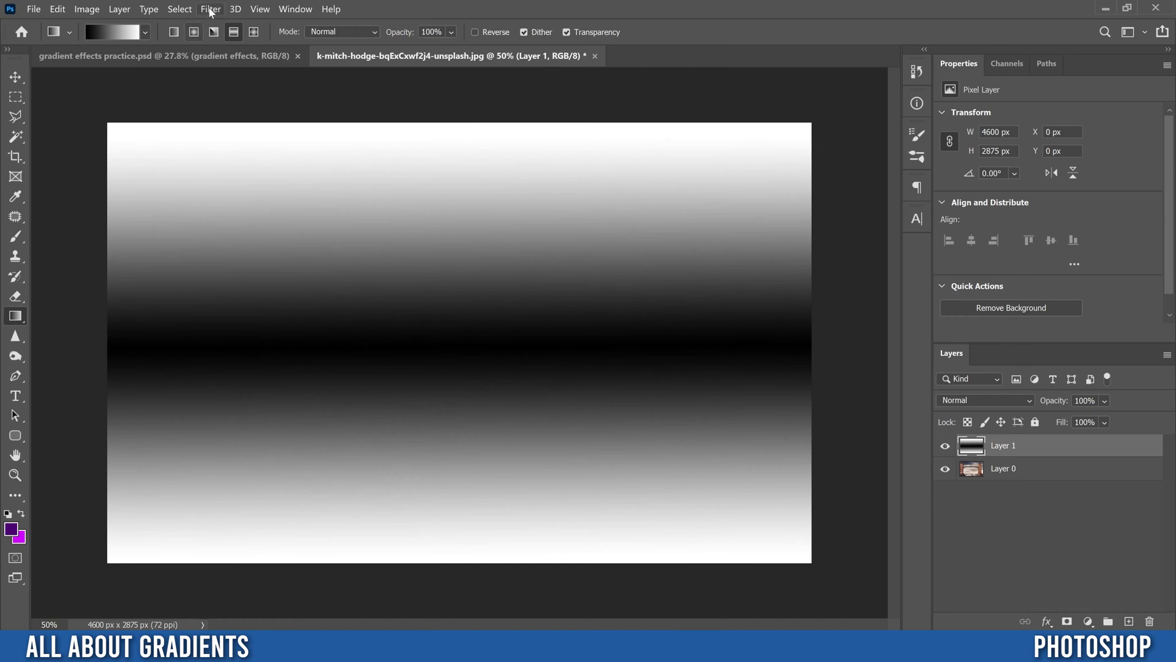
{"action": "left_click", "coordinate": [253, 33]}
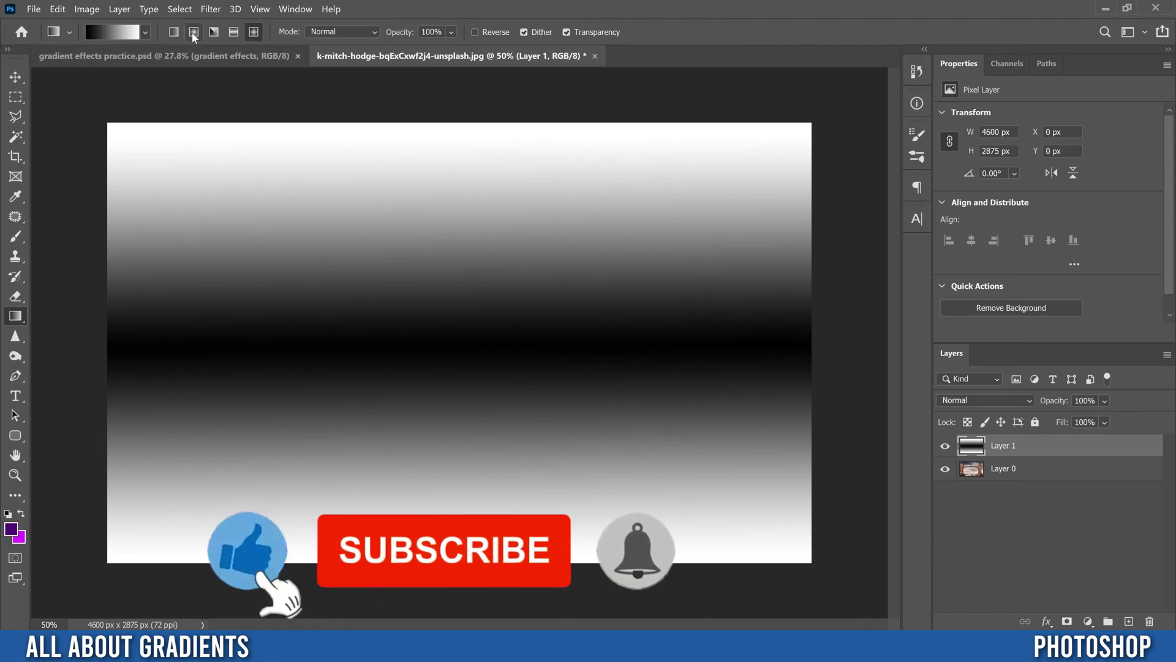
{"action": "left_click_drag", "start_coordinate": [431, 328], "coordinate": [298, 191]}
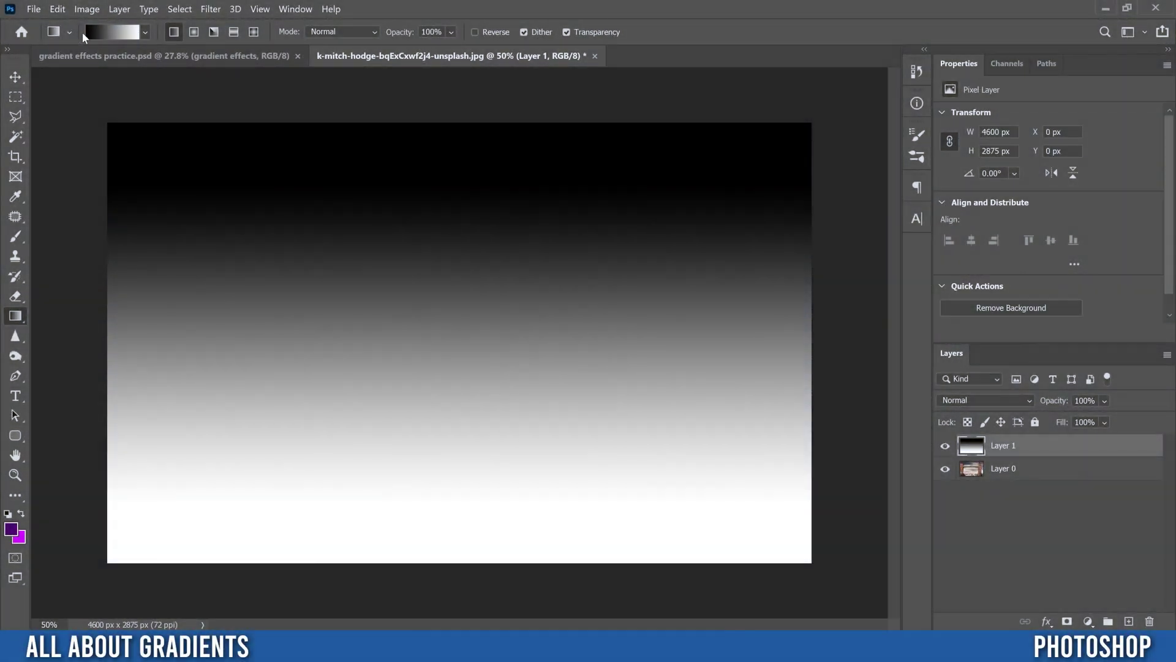
- Choose the purple-to-magenta Basics preset and draw a horizontal linear gradient across Layer 1
{"action": "left_click", "coordinate": [146, 32]}
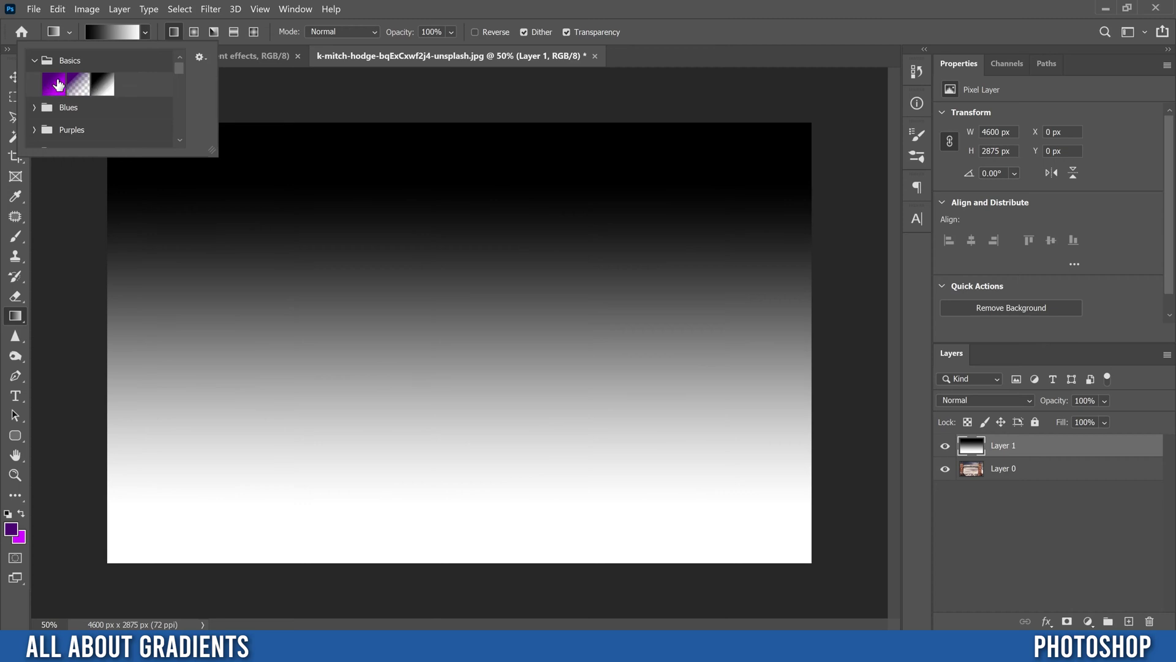
{"action": "left_click", "coordinate": [53, 82]}
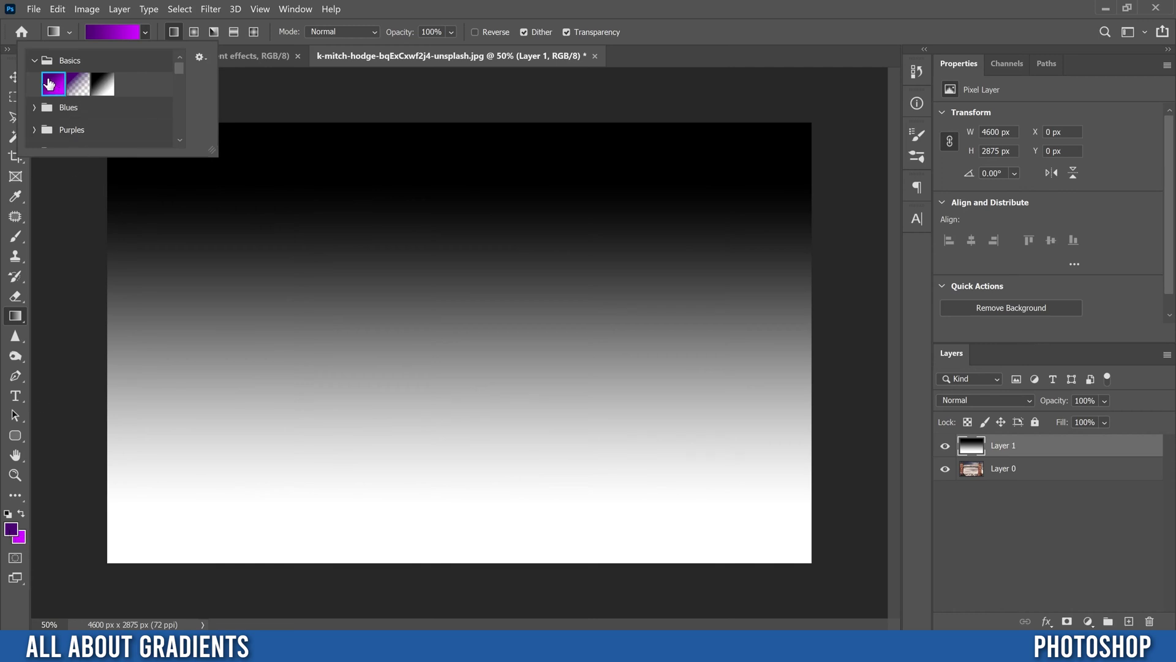
{"action": "left_click_drag", "start_coordinate": [177, 325], "coordinate": [722, 329]}
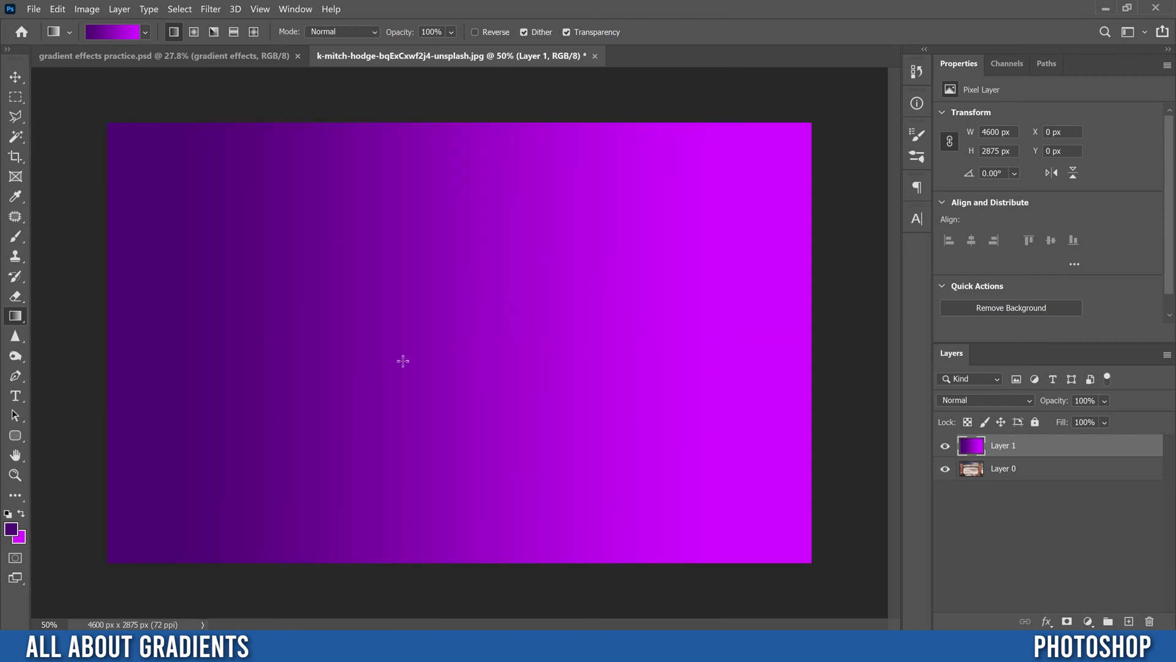
- Compare the black-to-white and purple-to-magenta Basics presets, and redraw a shorter horizontal purple-to-magenta gradient
{"action": "left_click", "coordinate": [144, 32]}
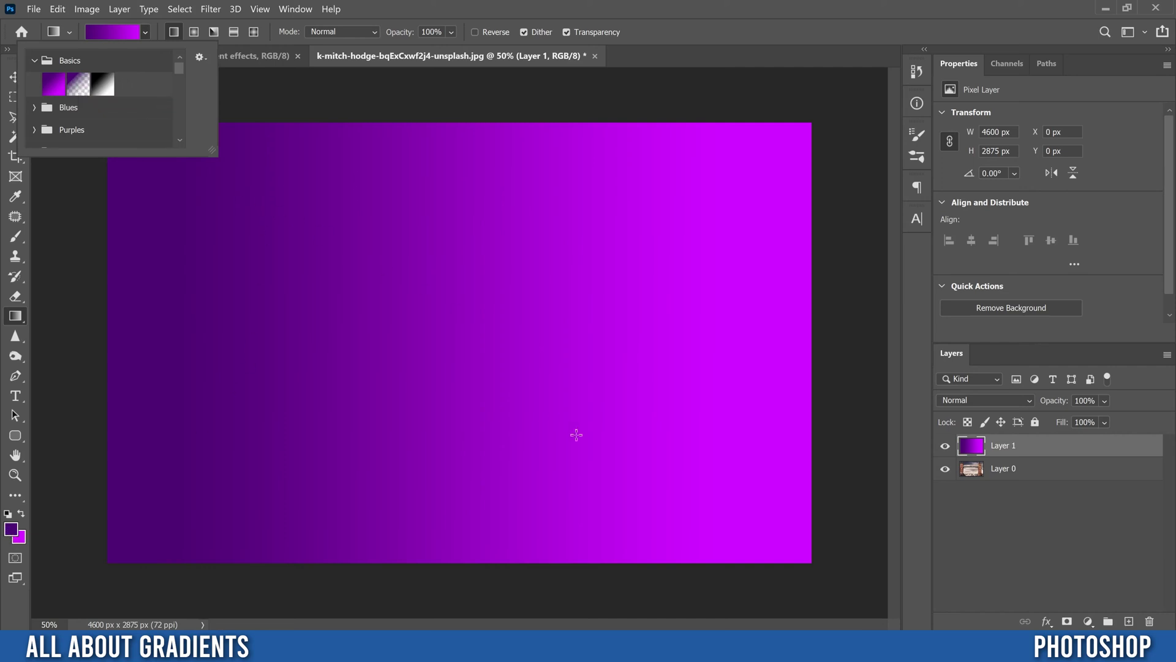
{"action": "left_click", "coordinate": [102, 85]}
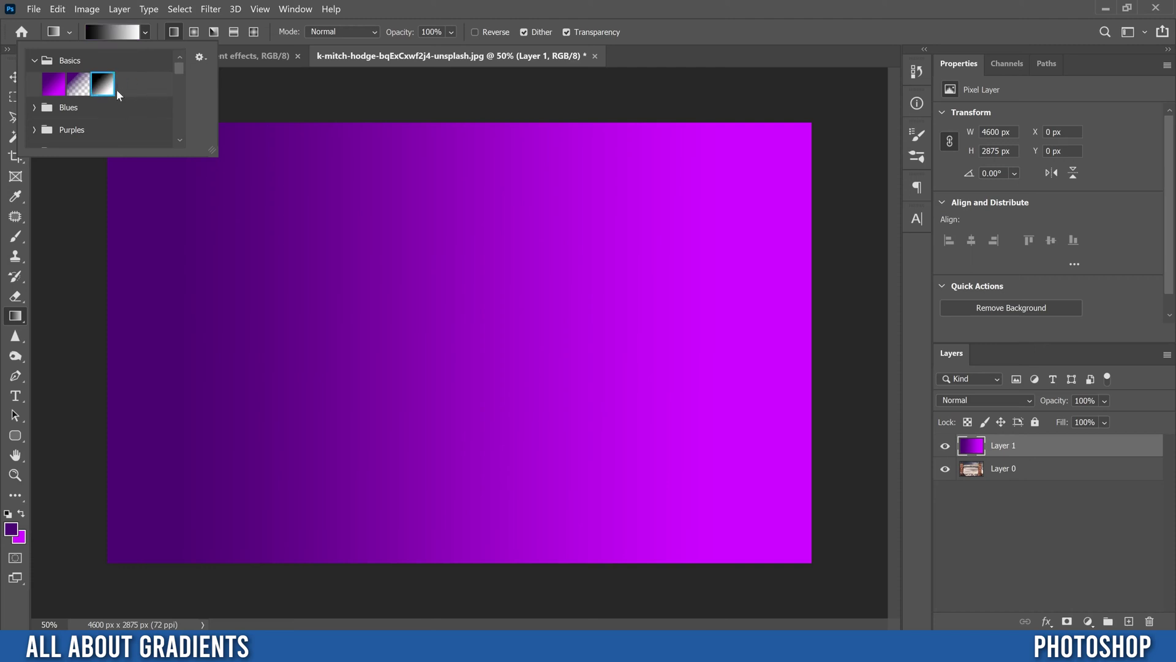
{"action": "left_click", "coordinate": [66, 87]}
{"action": "left_click", "coordinate": [108, 89]}
{"action": "left_click", "coordinate": [53, 87]}
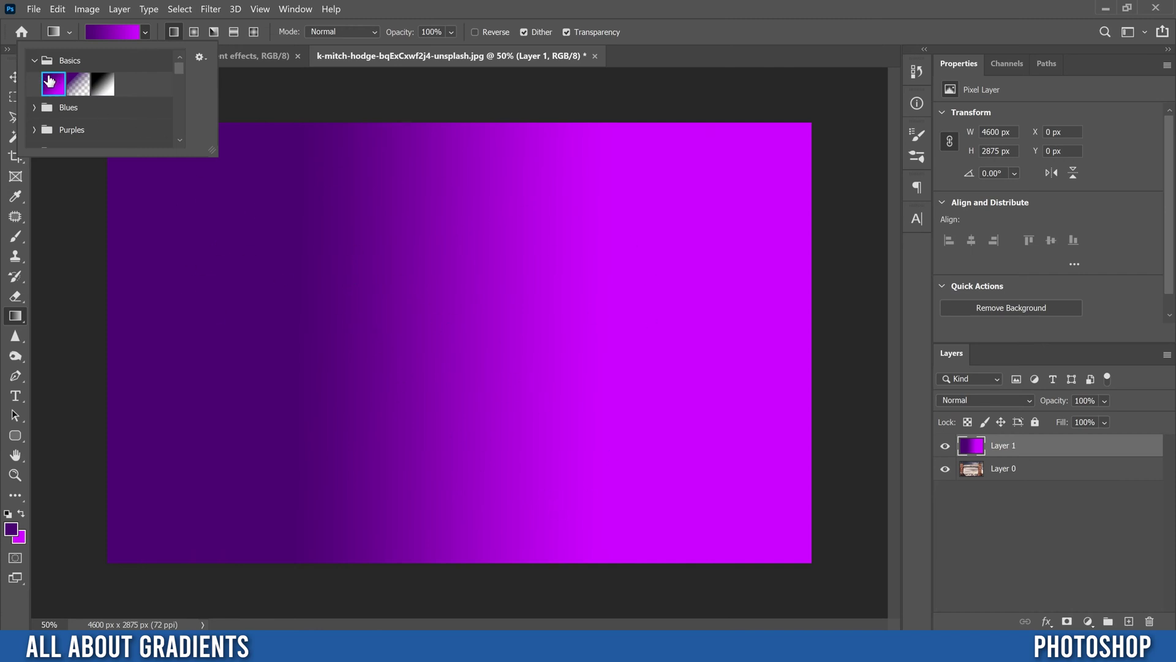
- Choose the black-to-white Basics preset and draw a horizontal linear gradient across Layer 1
{"action": "left_click", "coordinate": [104, 87]}
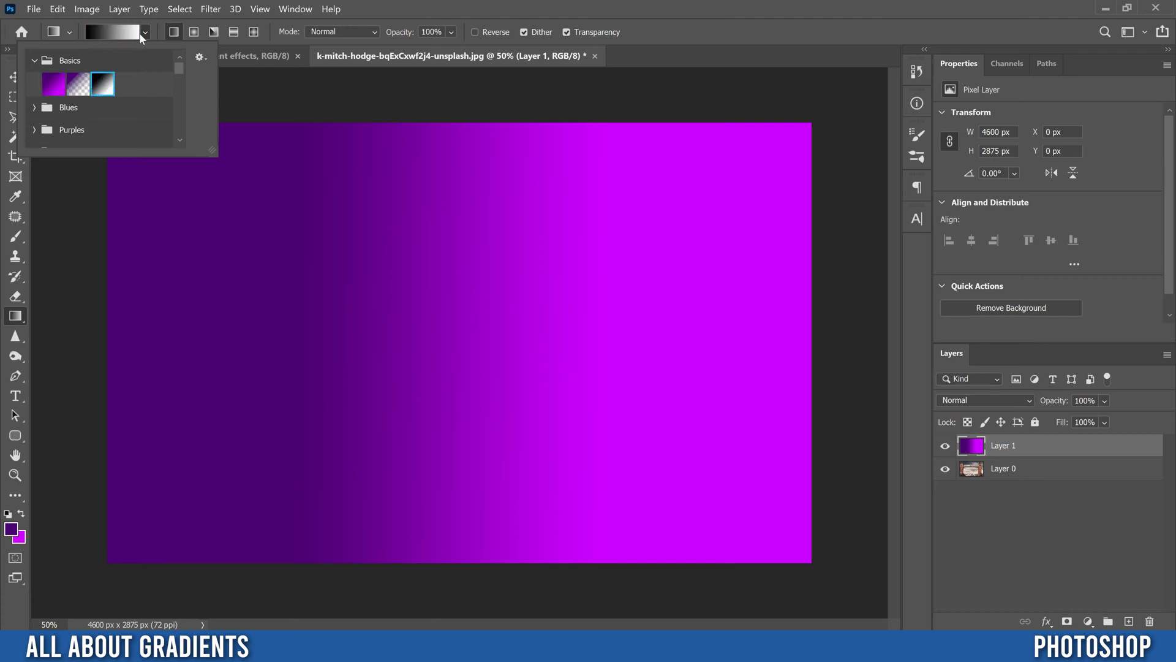
{"action": "left_click", "coordinate": [224, 331]}
{"action": "left_click_drag", "start_coordinate": [224, 331], "coordinate": [673, 332]}
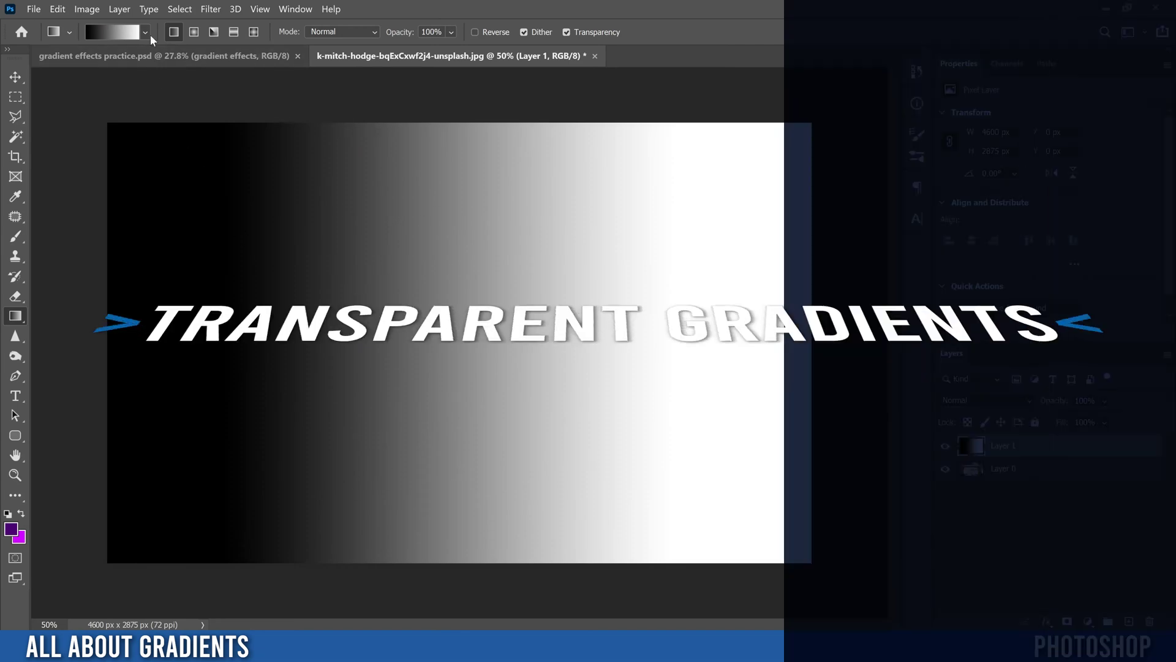
- Choose the purple-to-transparent Basics preset and draw a Diamond Gradient inward from the canvas's upper-right corner
{"action": "left_click", "coordinate": [145, 32]}
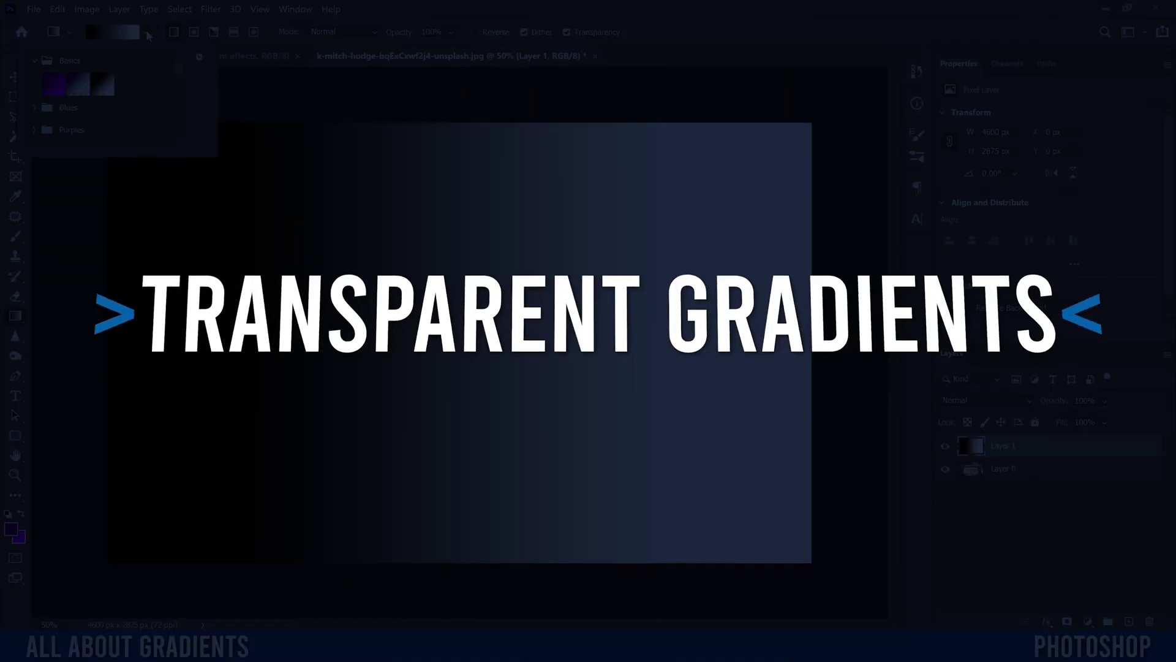
{"action": "left_click", "coordinate": [75, 80]}
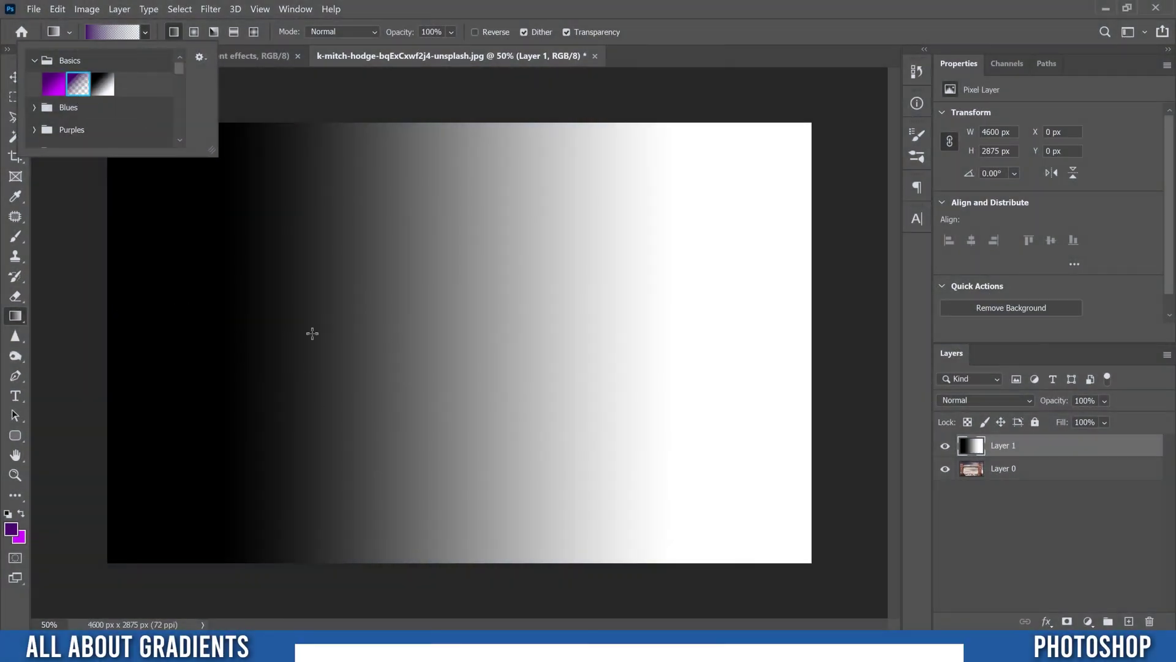
{"action": "left_click", "coordinate": [666, 188]}
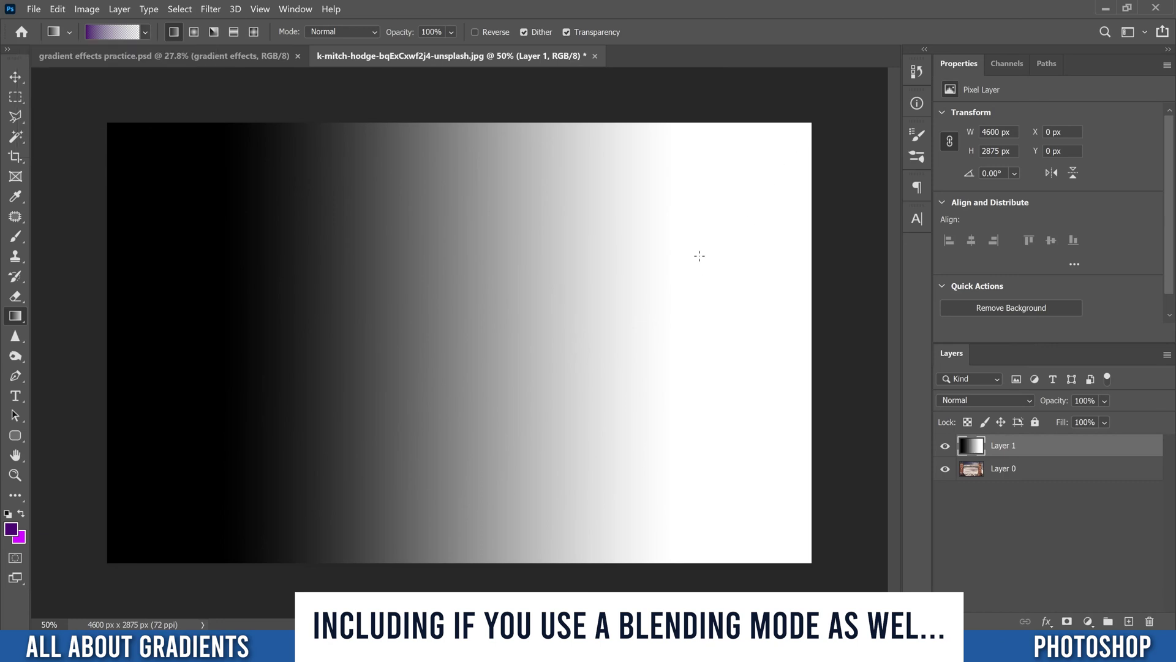
{"action": "left_click_drag", "start_coordinate": [808, 127], "coordinate": [692, 237]}
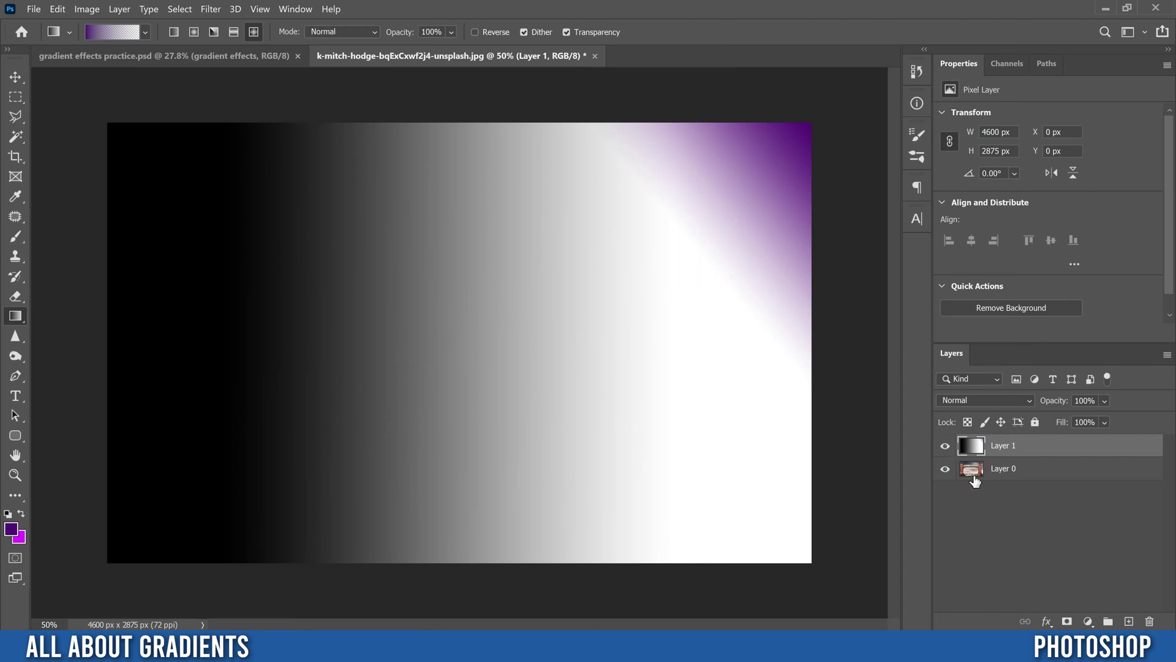
- Hide Layer 1 and add a new empty layer above it
{"action": "left_click", "coordinate": [945, 449]}
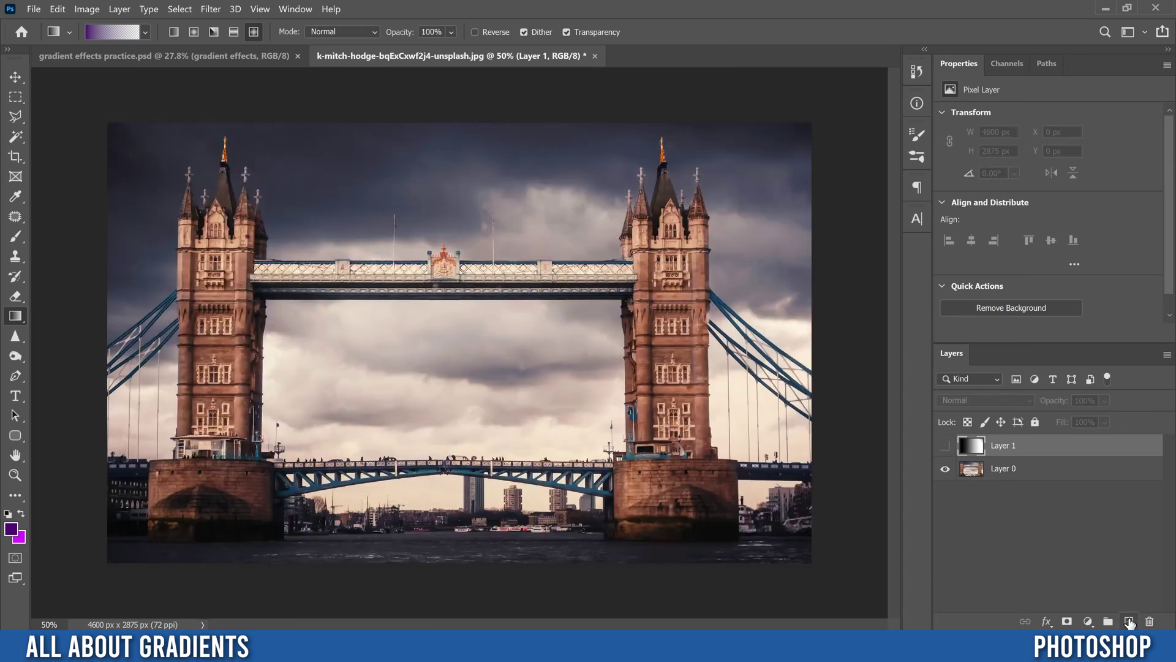
{"action": "left_click", "coordinate": [1128, 621]}
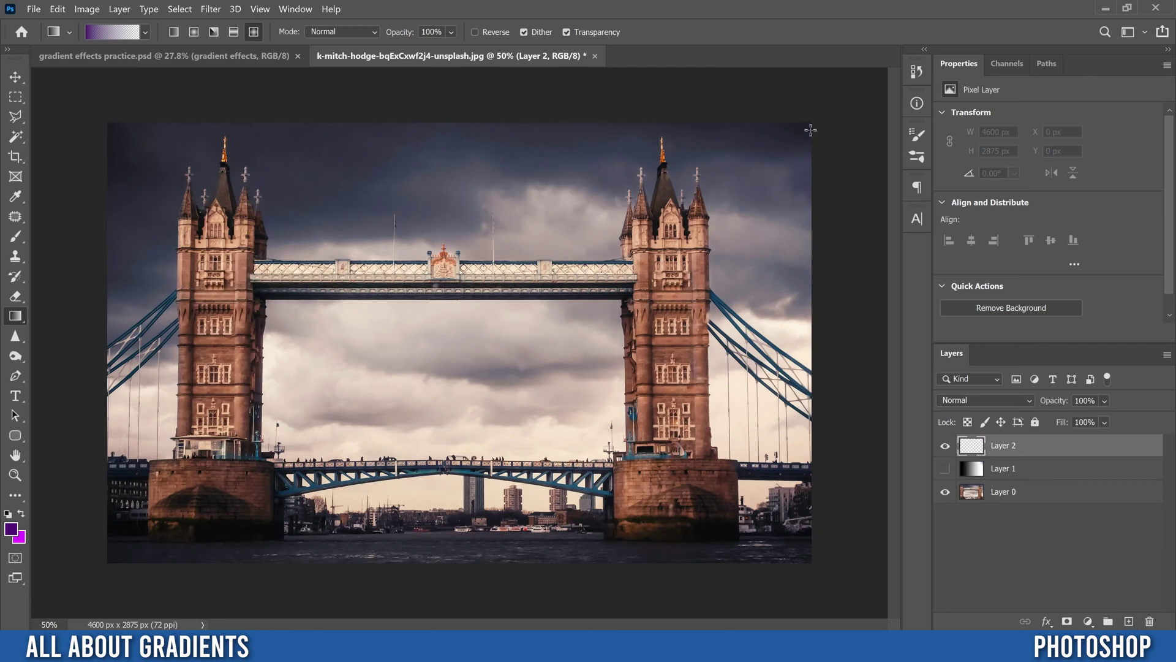
- Try the purple-to-transparent gradient on Layer 2 with other styles, including a radial one from the canvas's upper-right corner
{"action": "left_click_drag", "start_coordinate": [809, 128], "coordinate": [565, 305]}
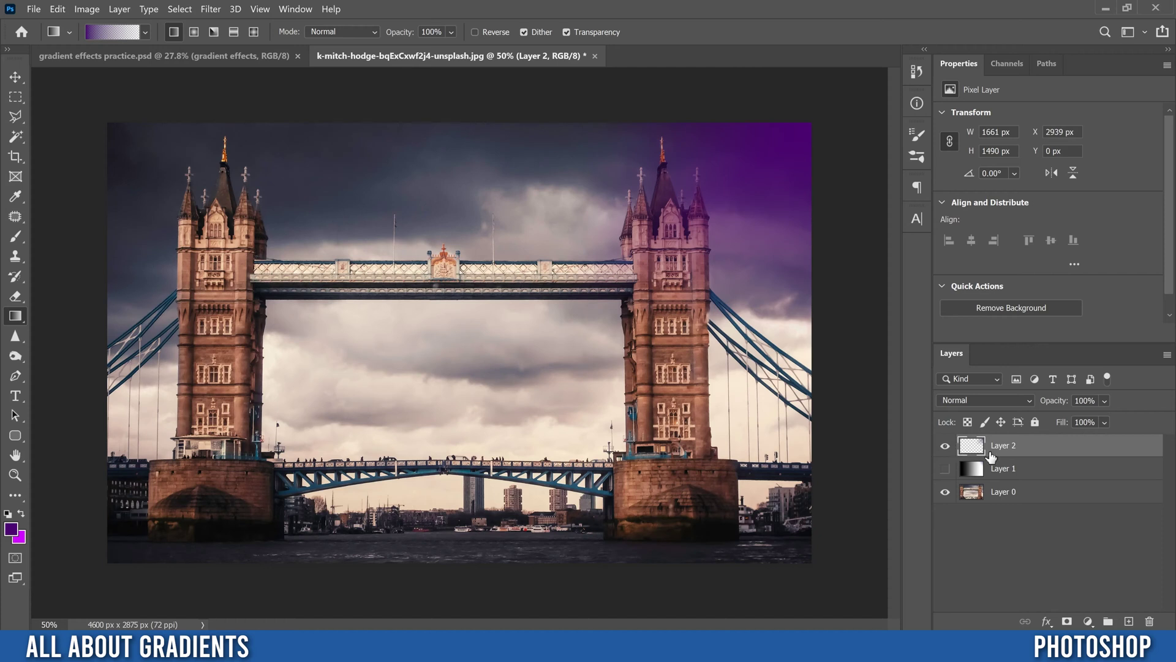
{"action": "left_click_drag", "start_coordinate": [99, 345], "coordinate": [358, 346]}
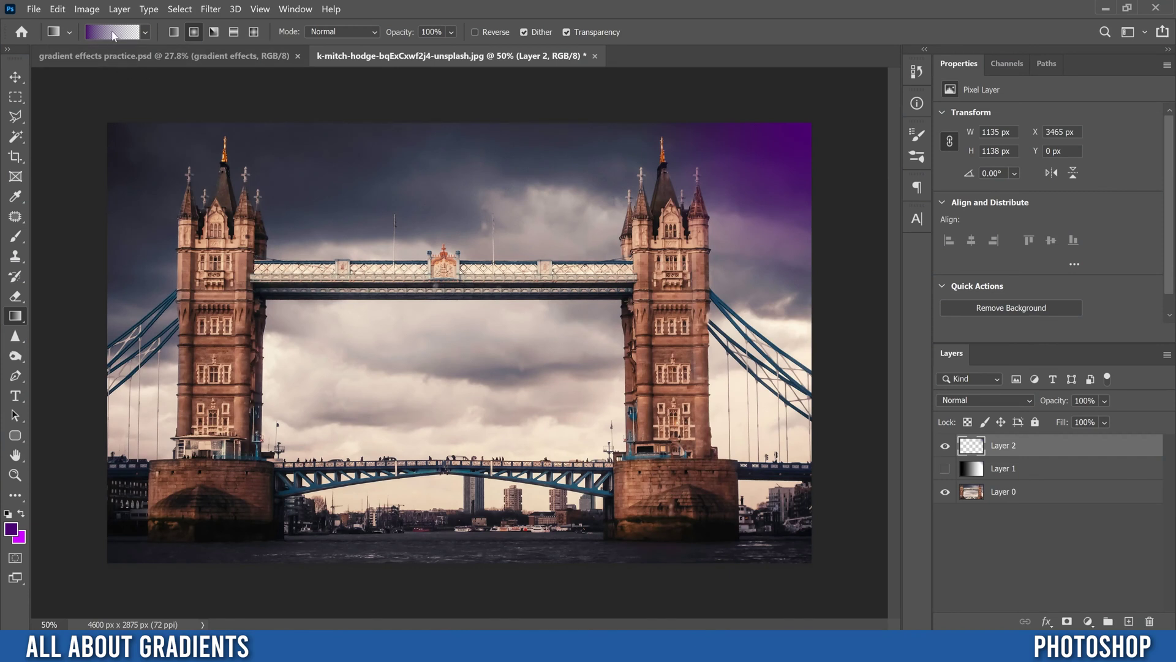
- Browse the Gradient Editor's preset folders, including Basics, Blues, Greens and Oranges
{"action": "left_click", "coordinate": [113, 35]}
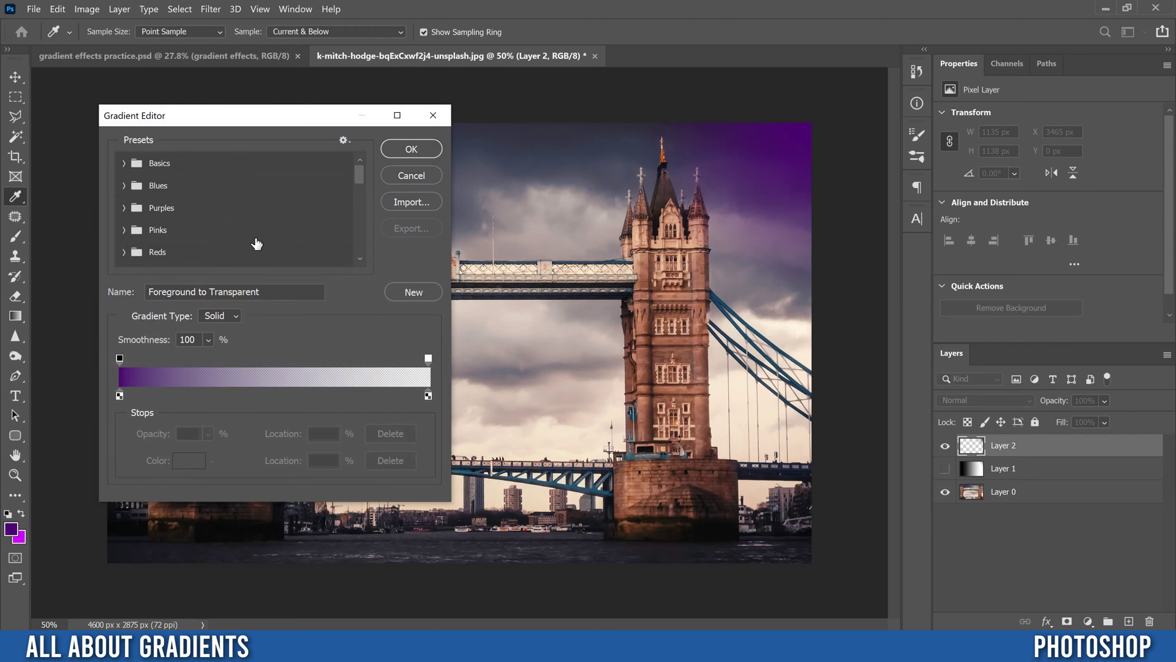
{"action": "left_click", "coordinate": [123, 162]}
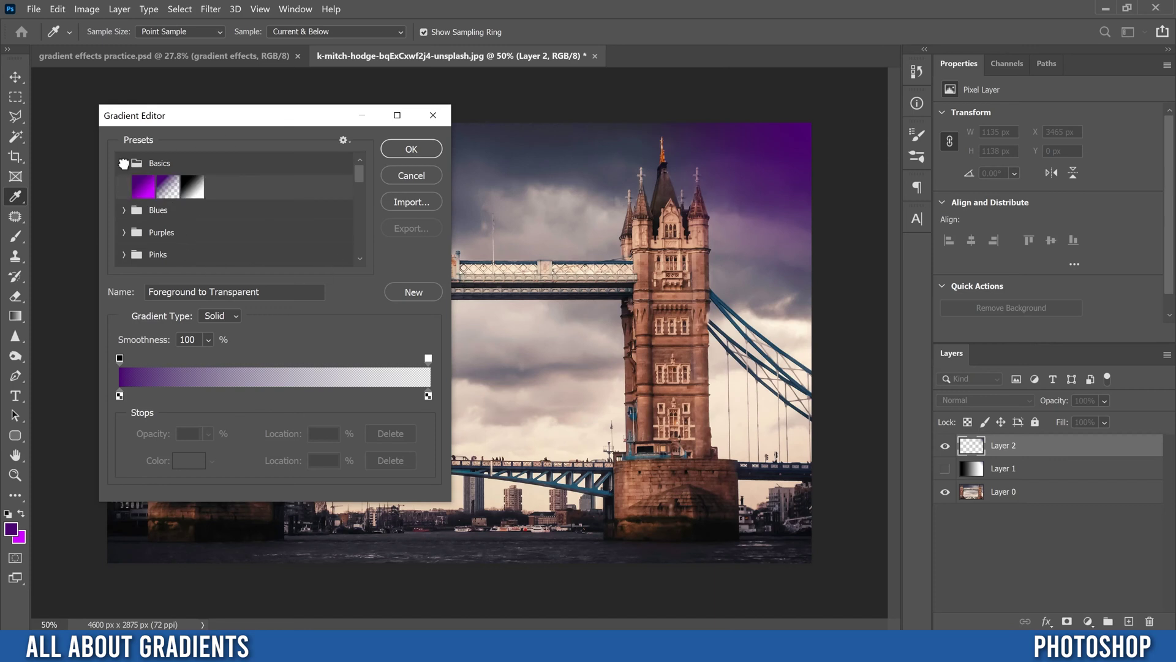
{"action": "left_click", "coordinate": [124, 210]}
{"action": "left_click_drag", "start_coordinate": [358, 171], "coordinate": [354, 200]}
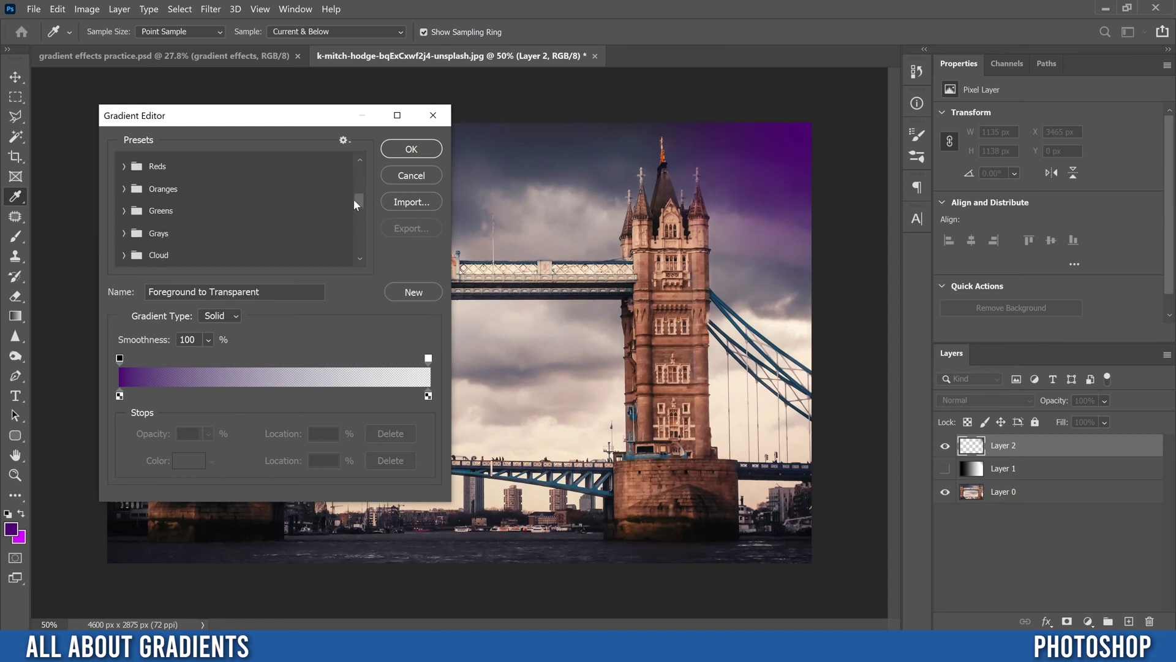
{"action": "left_click", "coordinate": [124, 211]}
{"action": "left_click", "coordinate": [124, 190]}
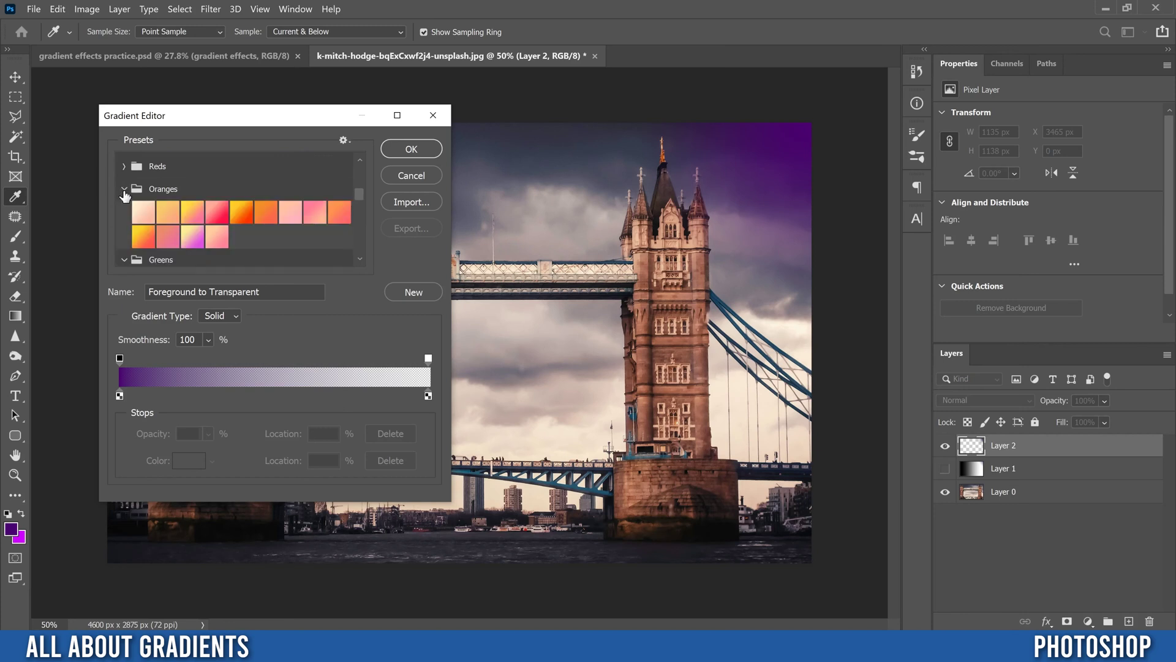
{"action": "left_click_drag", "start_coordinate": [357, 195], "coordinate": [354, 224]}
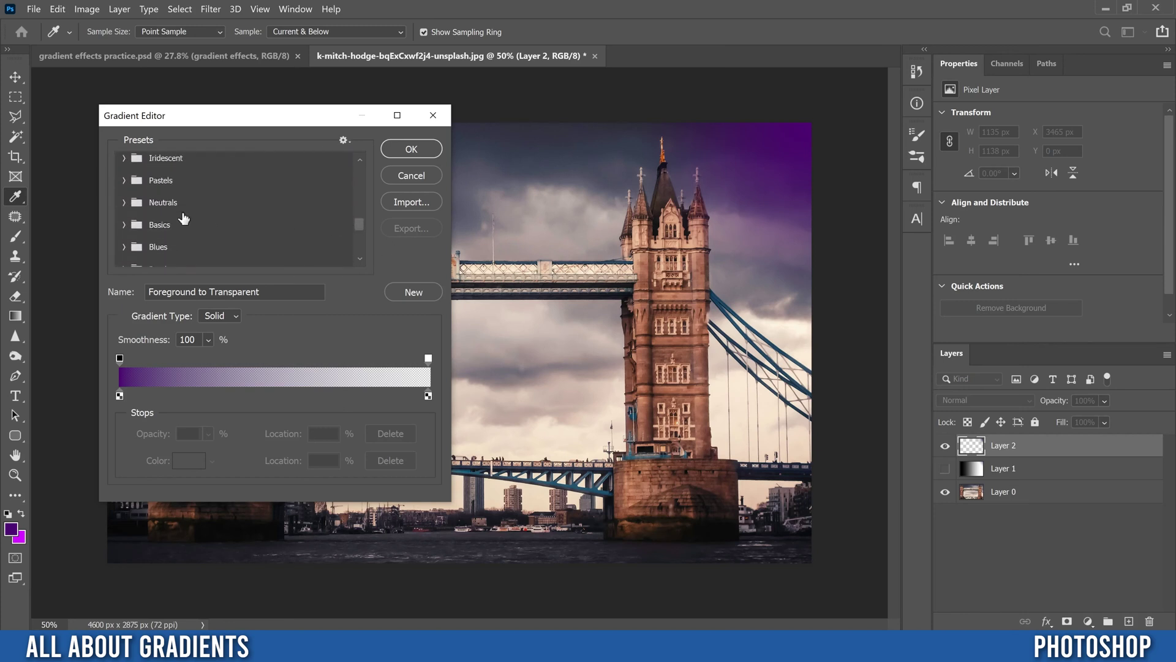
- Choose the Pastels_01 preset from the Pastels folder and draw a horizontal radial gradient across Layer 2
{"action": "left_click", "coordinate": [124, 180]}
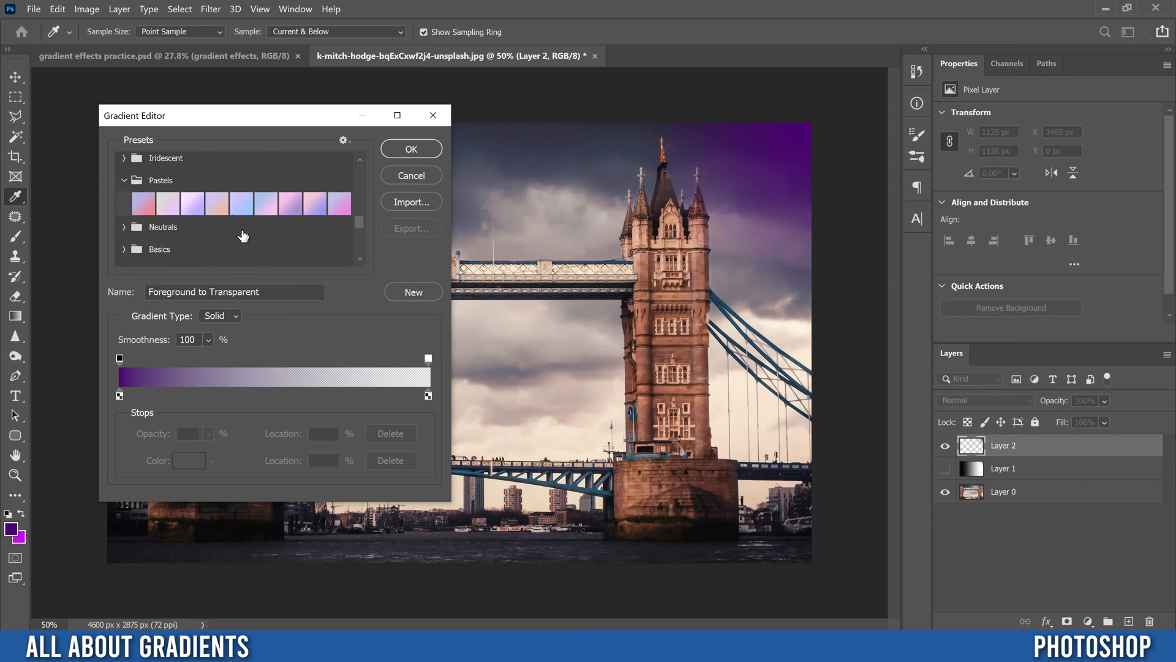
{"action": "left_click", "coordinate": [143, 202]}
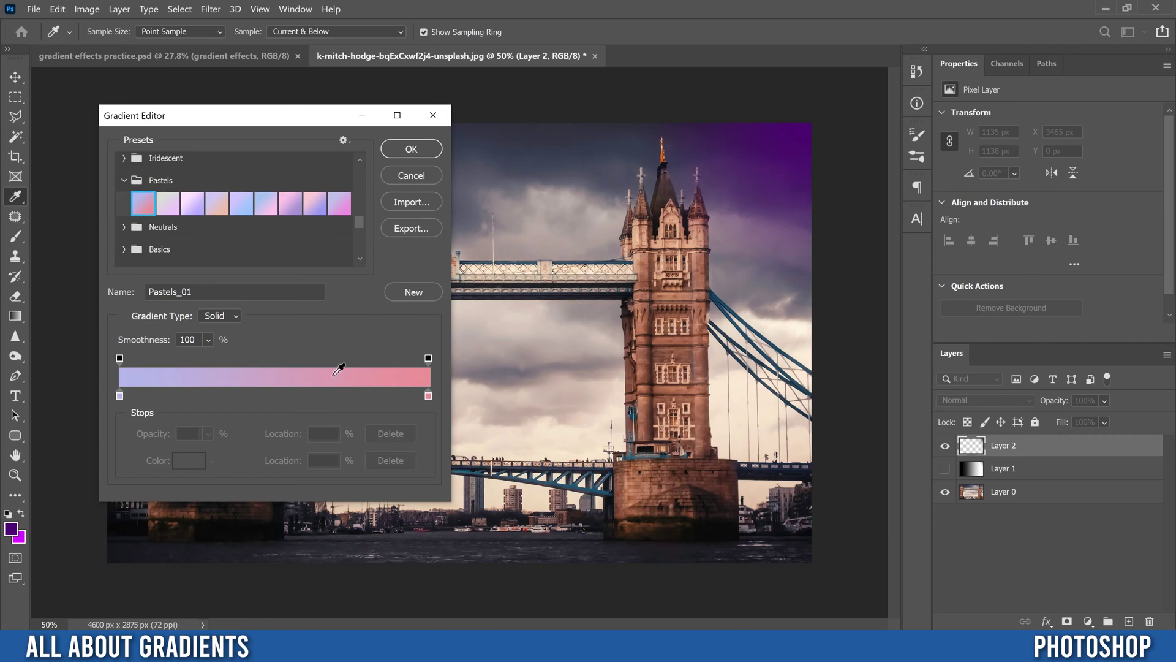
{"action": "left_click", "coordinate": [410, 150]}
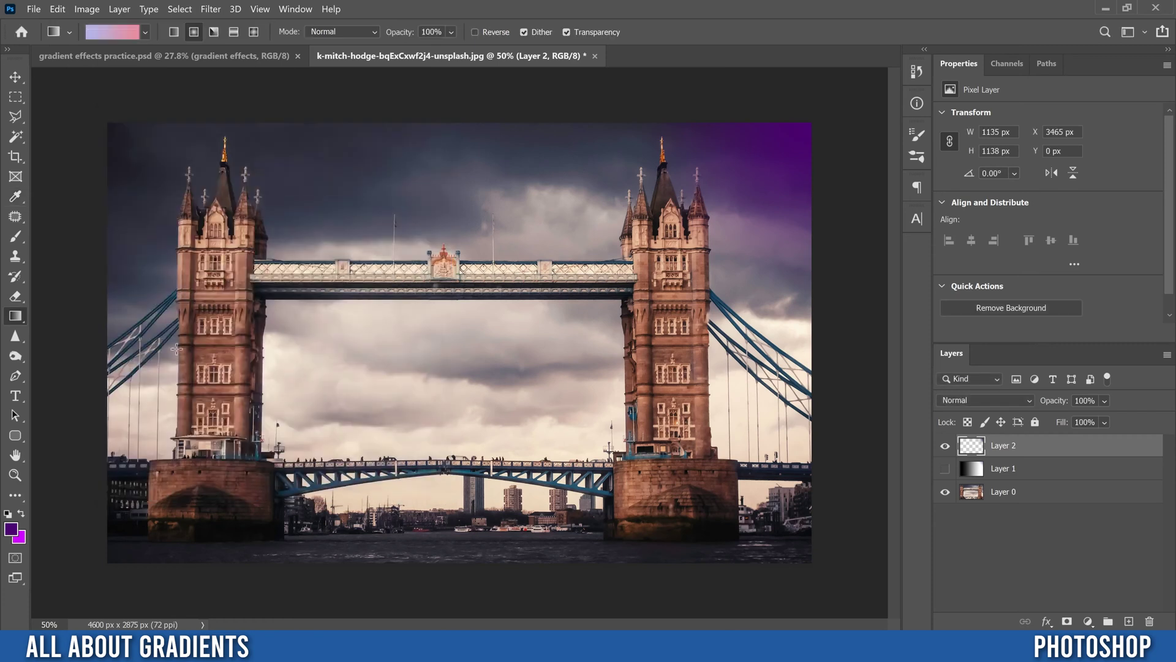
{"action": "left_click_drag", "start_coordinate": [140, 326], "coordinate": [735, 327]}
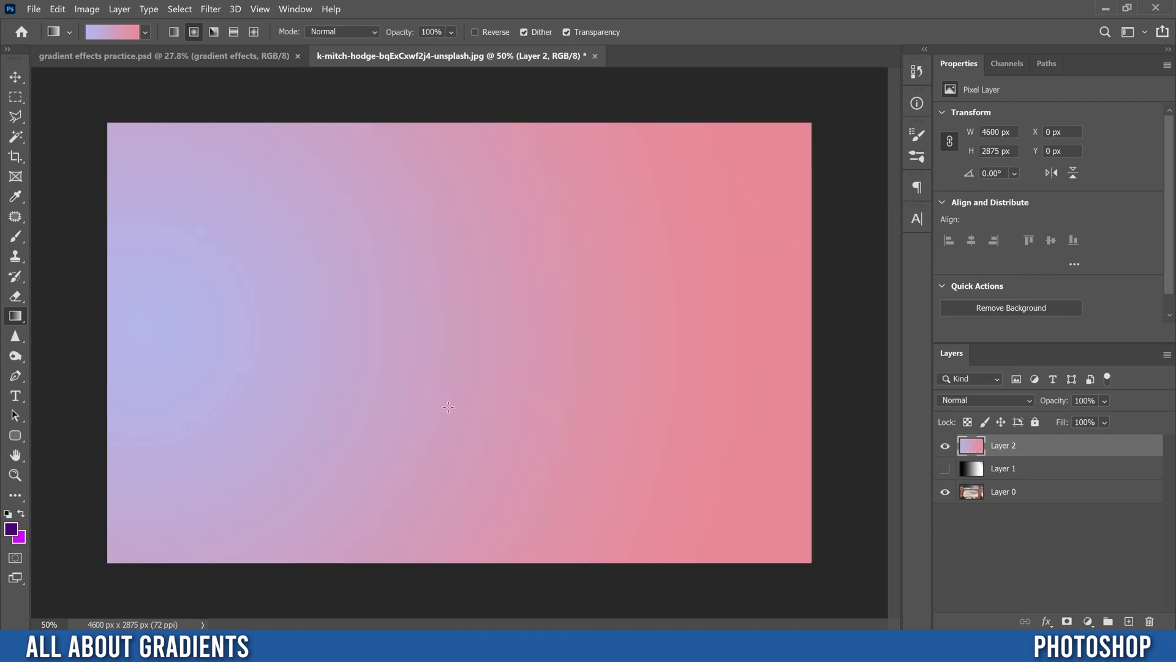
- Load the Black, White preset from the Basics folder in the Gradient Editor
{"action": "left_click", "coordinate": [118, 34]}
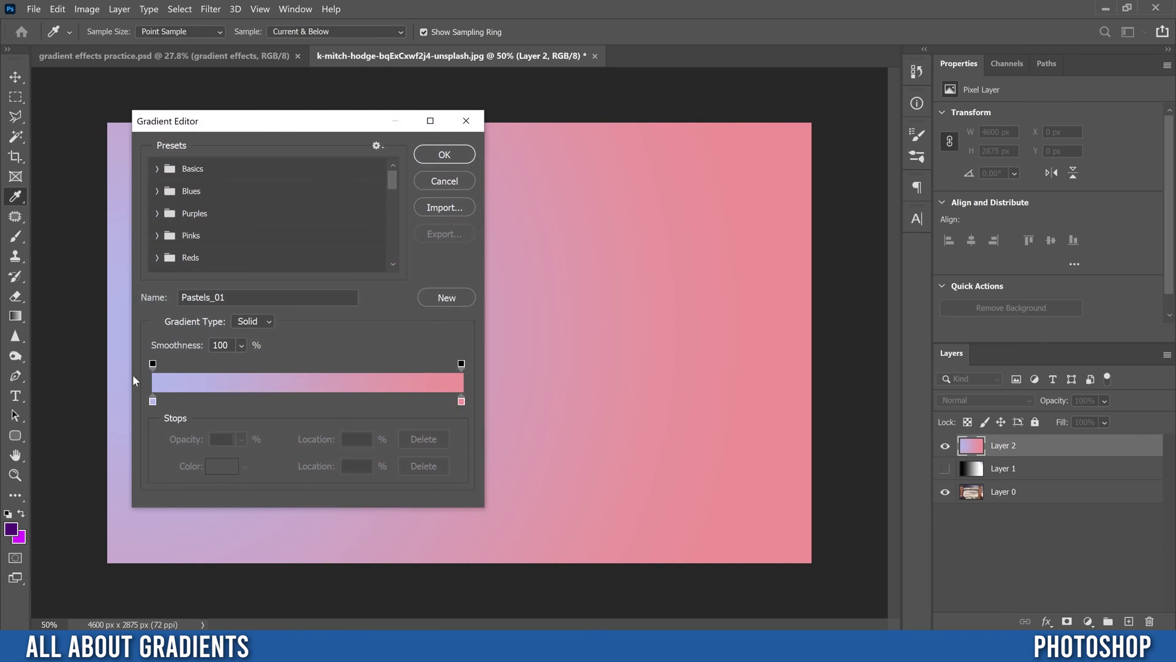
{"action": "left_click", "coordinate": [156, 169]}
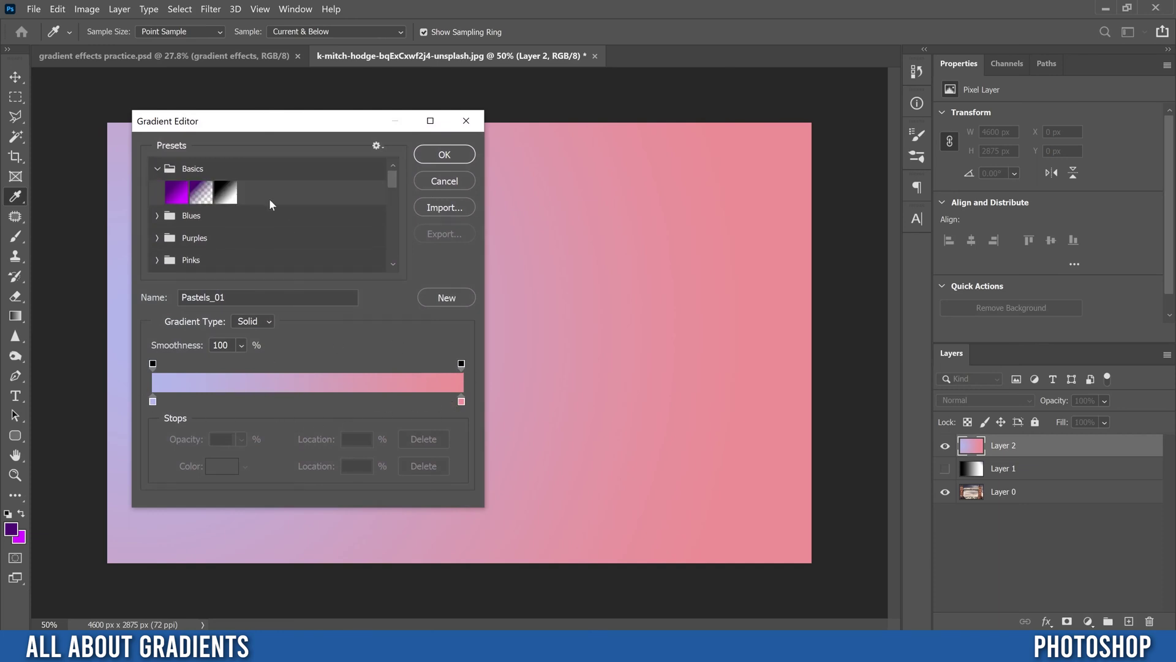
{"action": "left_click", "coordinate": [236, 197]}
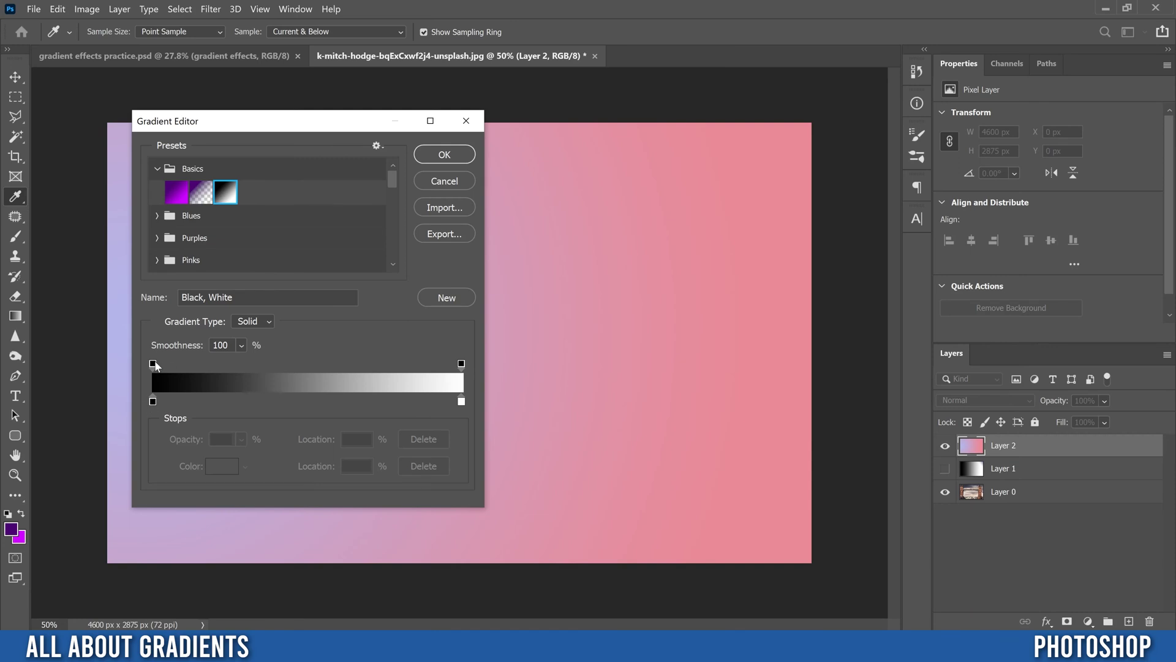
{"action": "left_click", "coordinate": [153, 402]}
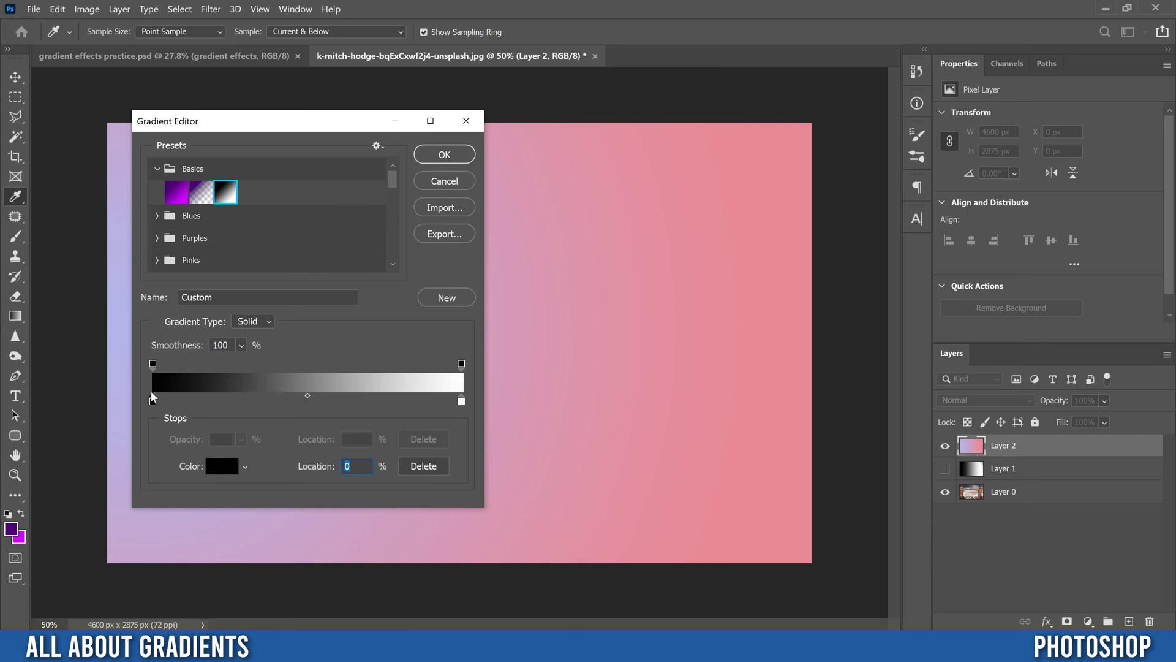
{"action": "left_click", "coordinate": [222, 467]}
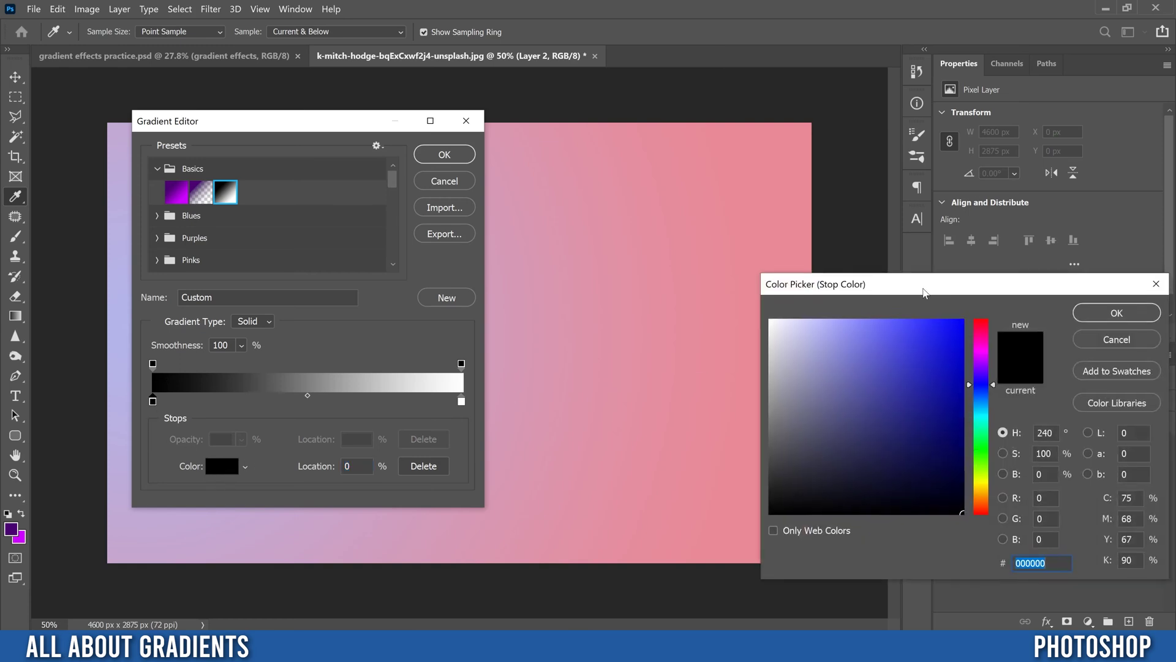
{"action": "left_click_drag", "start_coordinate": [923, 293], "coordinate": [694, 202]}
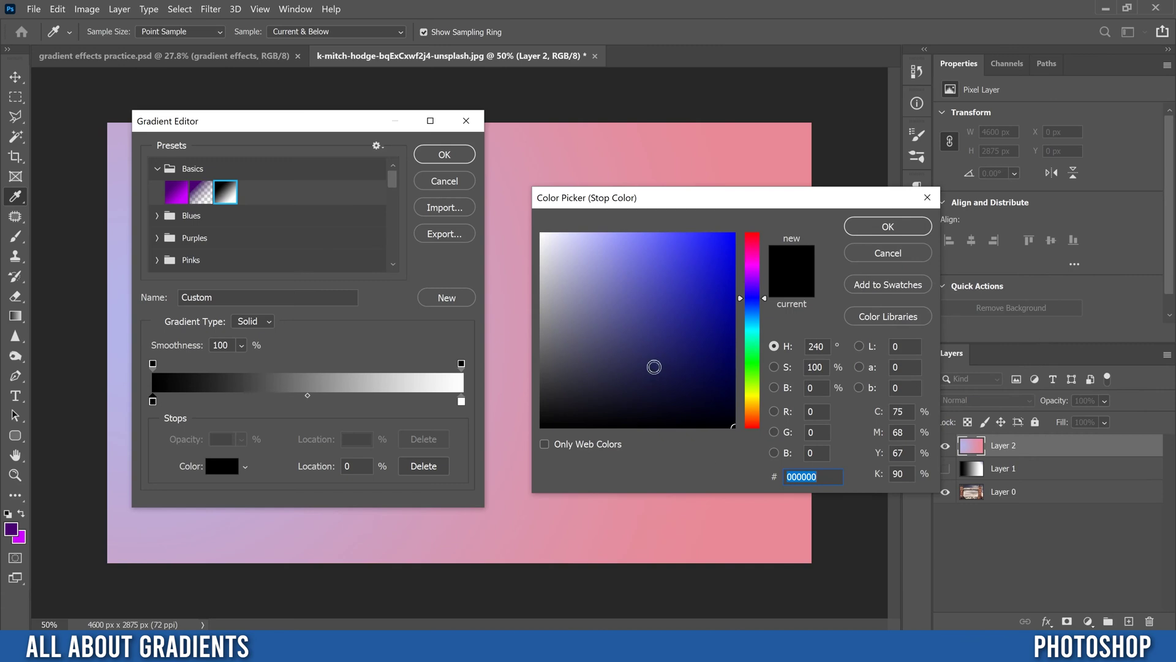
{"action": "left_click", "coordinate": [886, 253]}
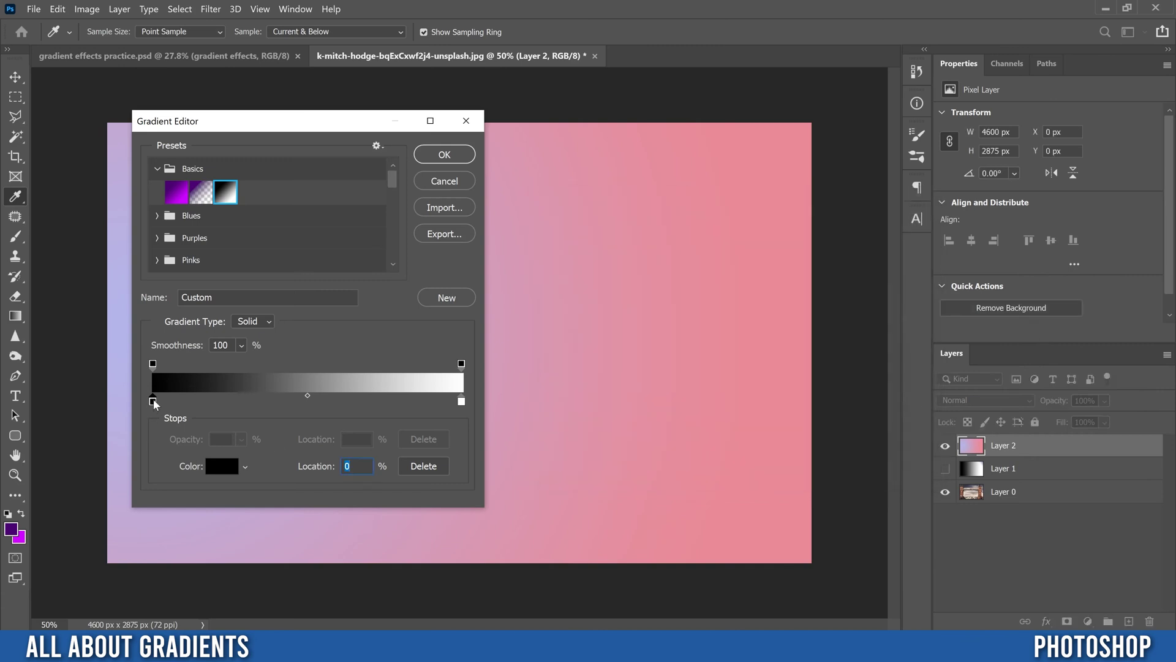
- Set the gradient's starting color stop at location 0% to yellow fff000
{"action": "double_click", "coordinate": [153, 401]}
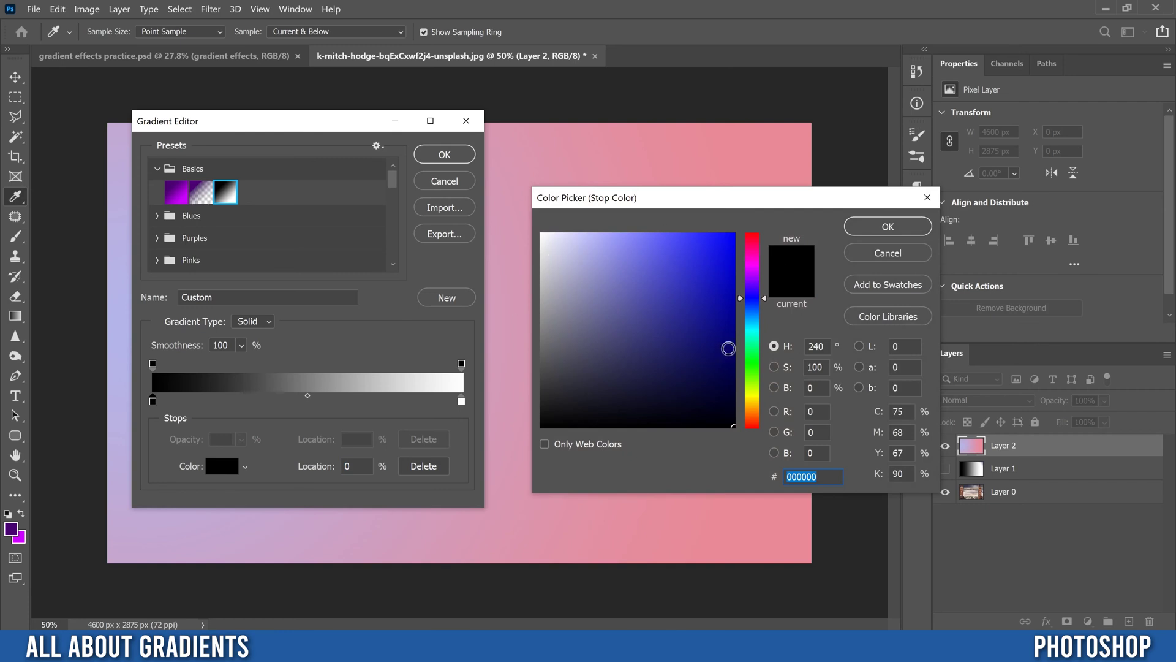
{"action": "left_click_drag", "start_coordinate": [765, 298], "coordinate": [762, 401]}
{"action": "left_click_drag", "start_coordinate": [700, 338], "coordinate": [740, 211]}
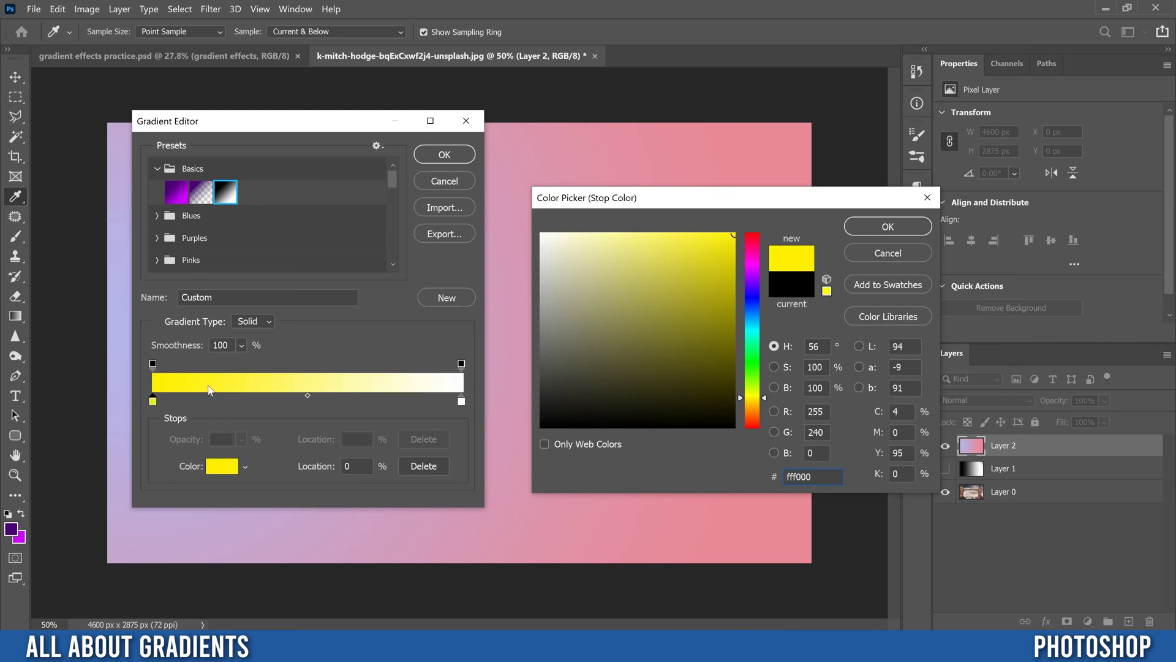
{"action": "left_click", "coordinate": [880, 226]}
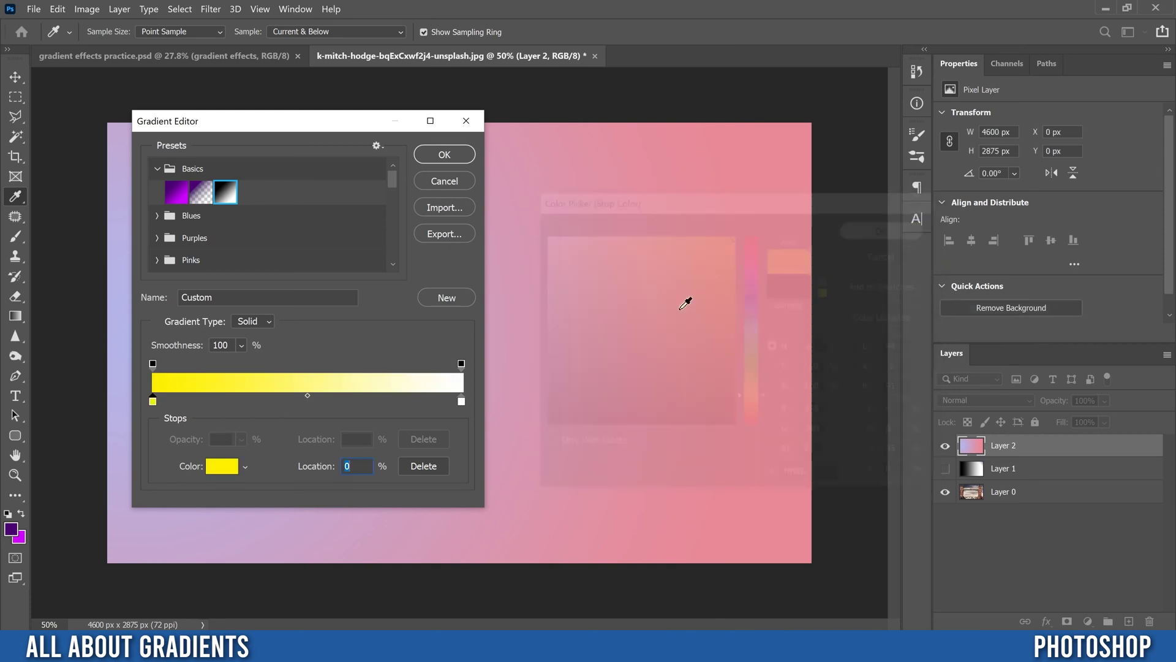
- Set the gradient's ending color stop at location 100% to red ff0000
{"action": "double_click", "coordinate": [461, 401]}
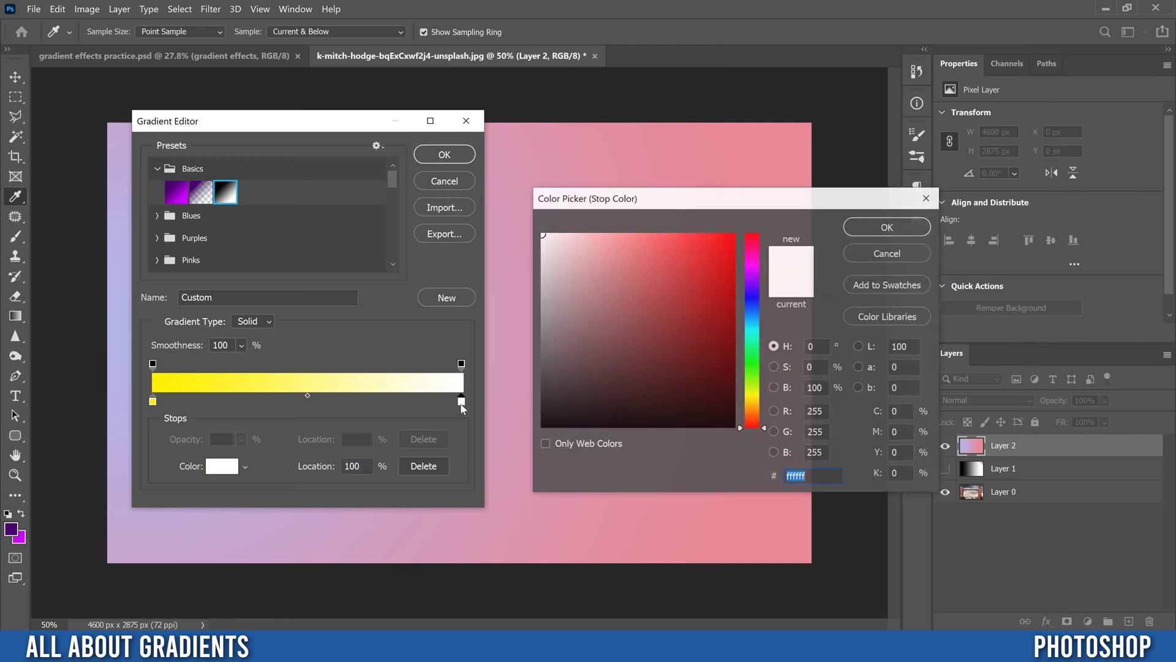
{"action": "type", "text": "cd0e0e"}
{"action": "left_click_drag", "start_coordinate": [738, 245], "coordinate": [737, 231]}
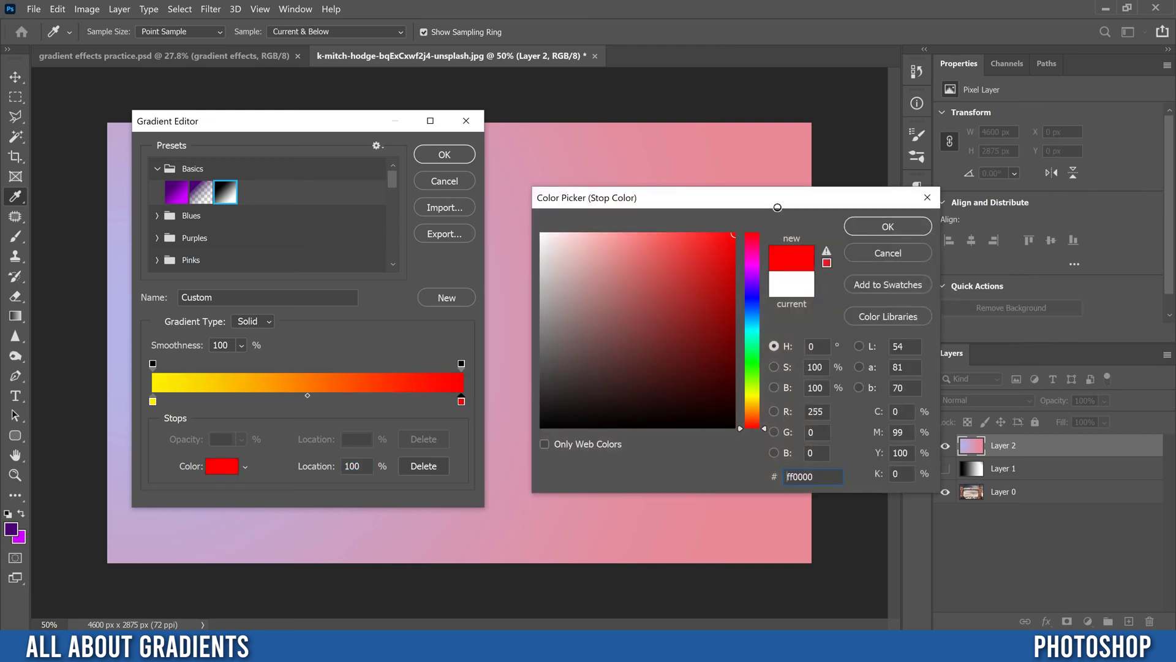
{"action": "left_click", "coordinate": [888, 226]}
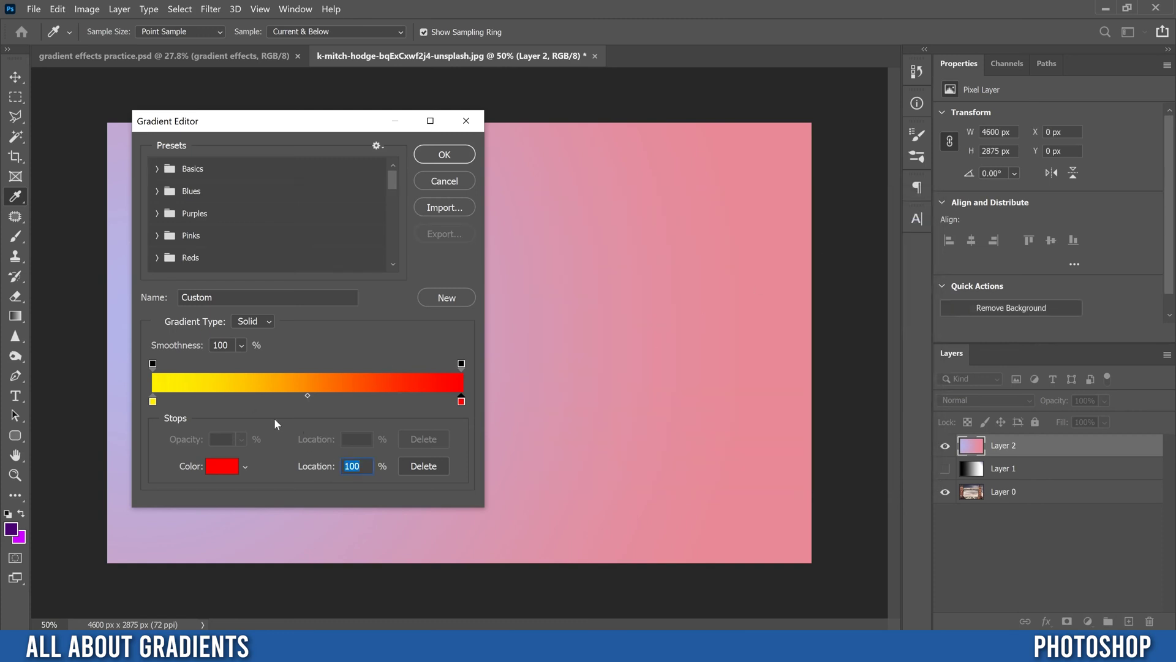
- Add a blue color stop at location 25% and a purple color stop at location 75%
{"action": "left_click", "coordinate": [231, 402]}
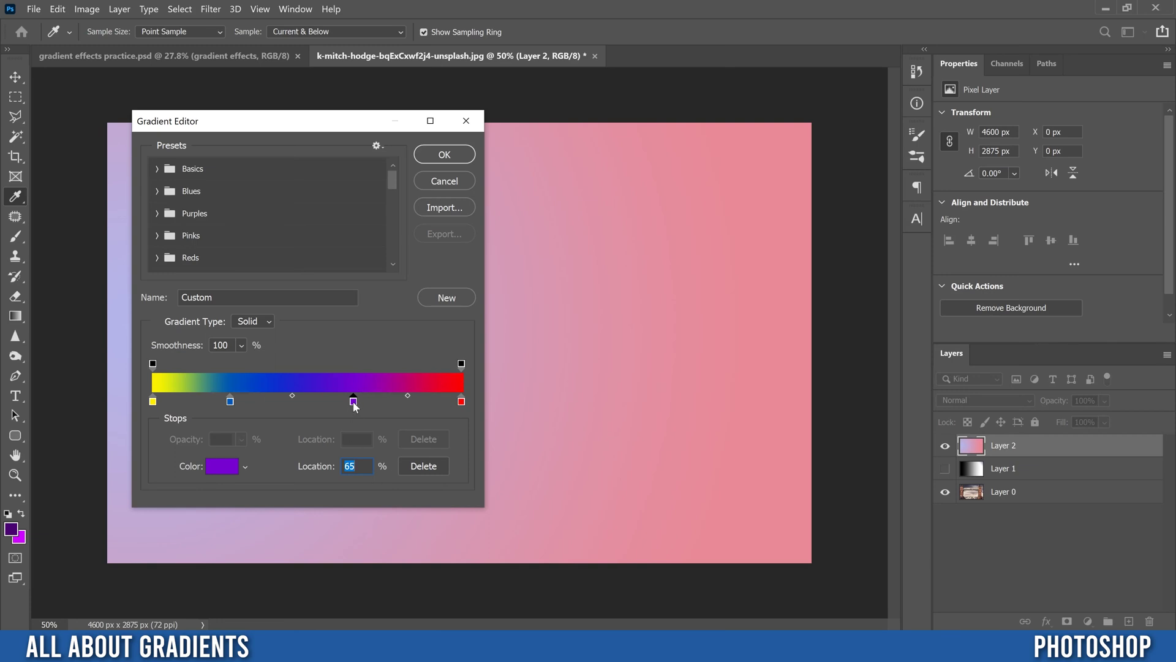
{"action": "mouse_move", "coordinate": [354, 403]}
{"action": "left_mouse_down"}
{"action": "mouse_move", "coordinate": [463, 404]}
{"action": "mouse_move", "coordinate": [150, 404]}
{"action": "mouse_move", "coordinate": [363, 403]}
{"action": "left_mouse_up"}
{"action": "double_click", "coordinate": [349, 466]}
{"action": "type", "text": "75"}
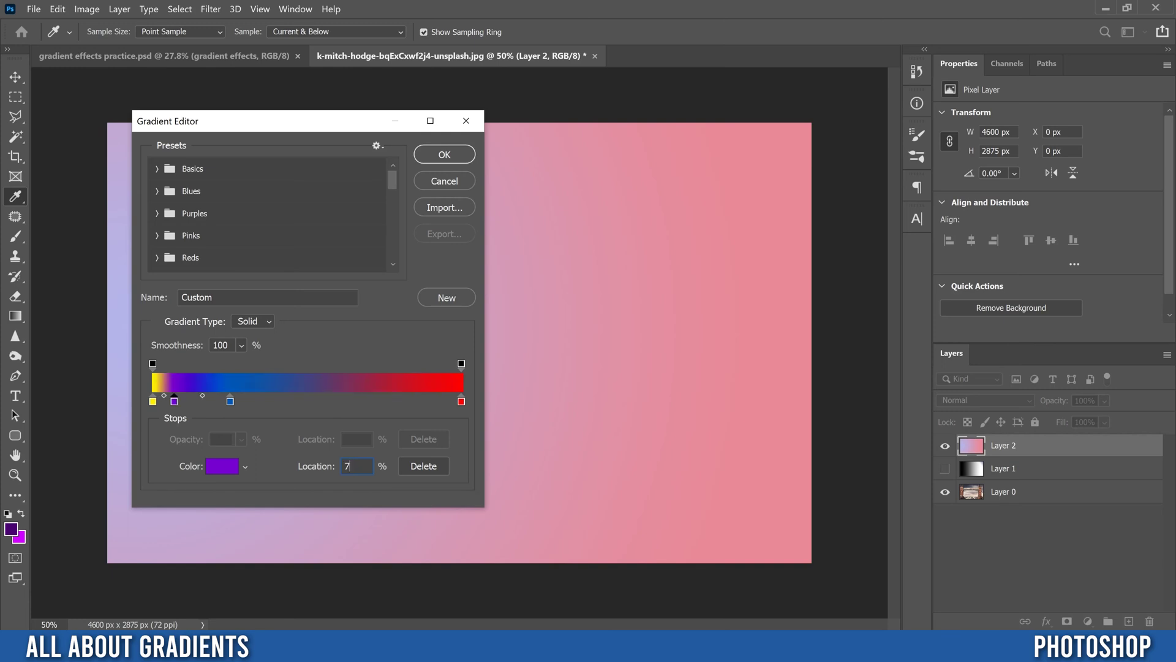
- Move the midpoint between the blue and purple stops to 76% and the one between purple and red to 90%
{"action": "left_click", "coordinate": [228, 401]}
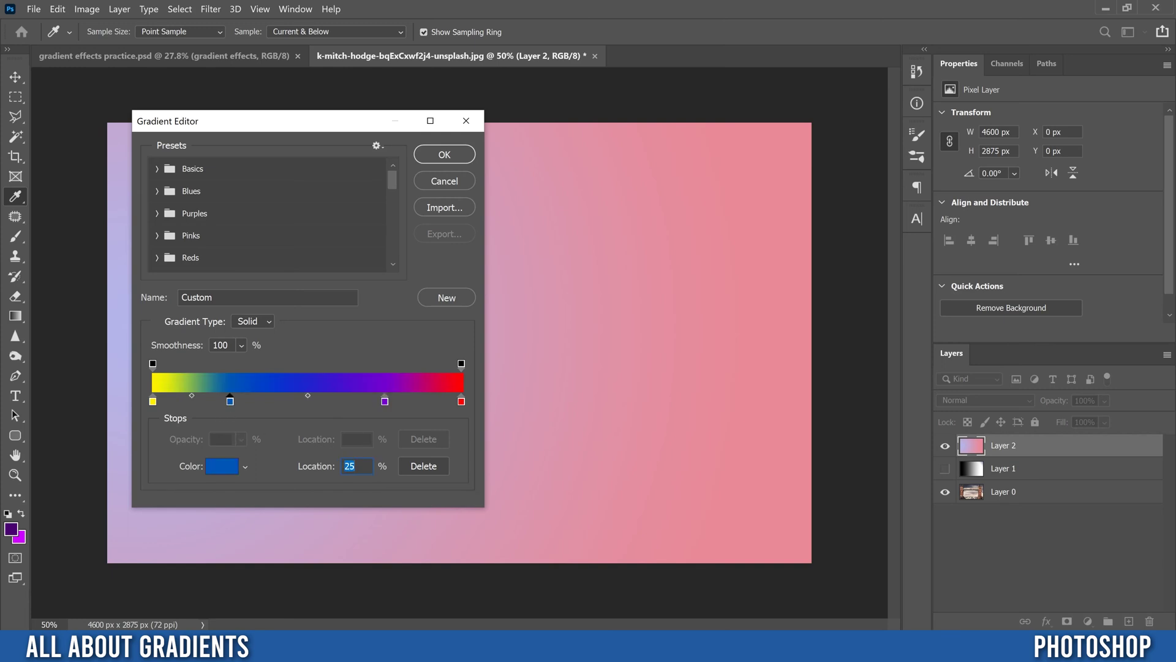
{"action": "left_click", "coordinate": [384, 402]}
{"action": "left_click", "coordinate": [230, 402]}
{"action": "left_click_drag", "start_coordinate": [307, 394], "coordinate": [347, 395]}
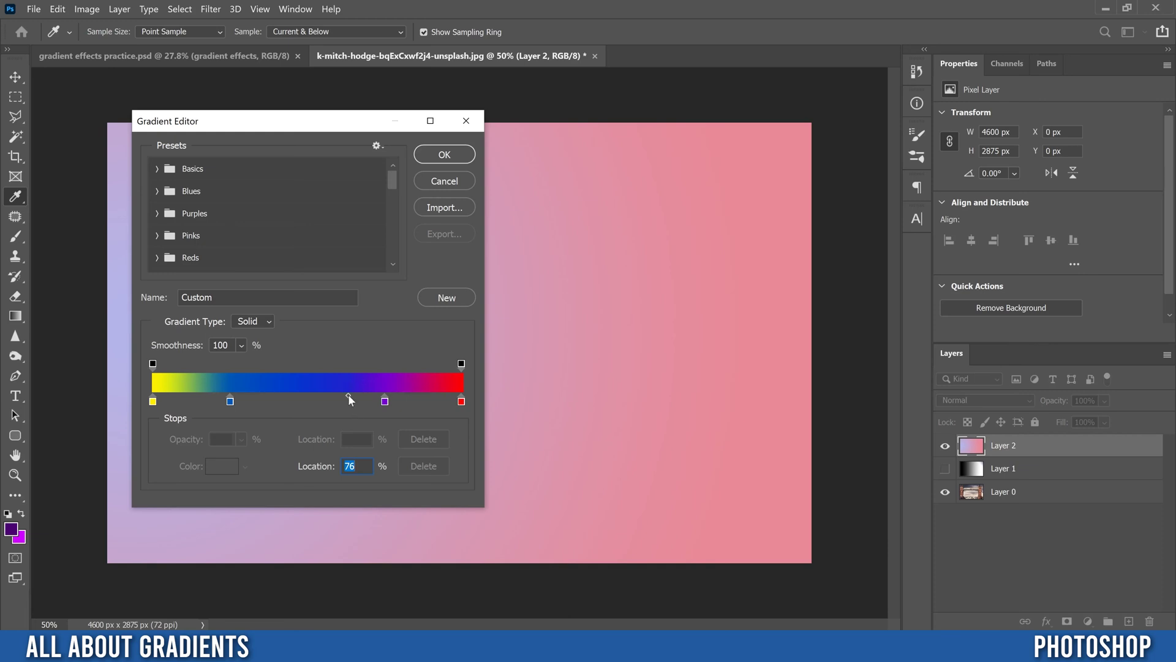
{"action": "left_click", "coordinate": [385, 402]}
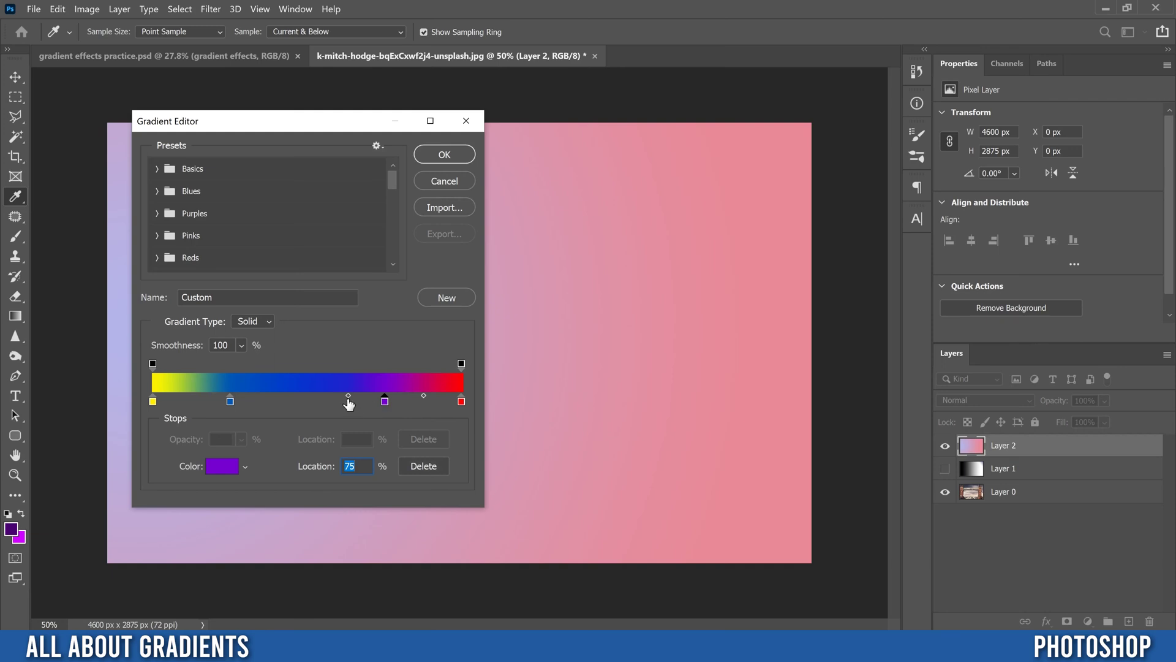
{"action": "left_click", "coordinate": [423, 396]}
{"action": "left_click_drag", "start_coordinate": [424, 396], "coordinate": [456, 396]}
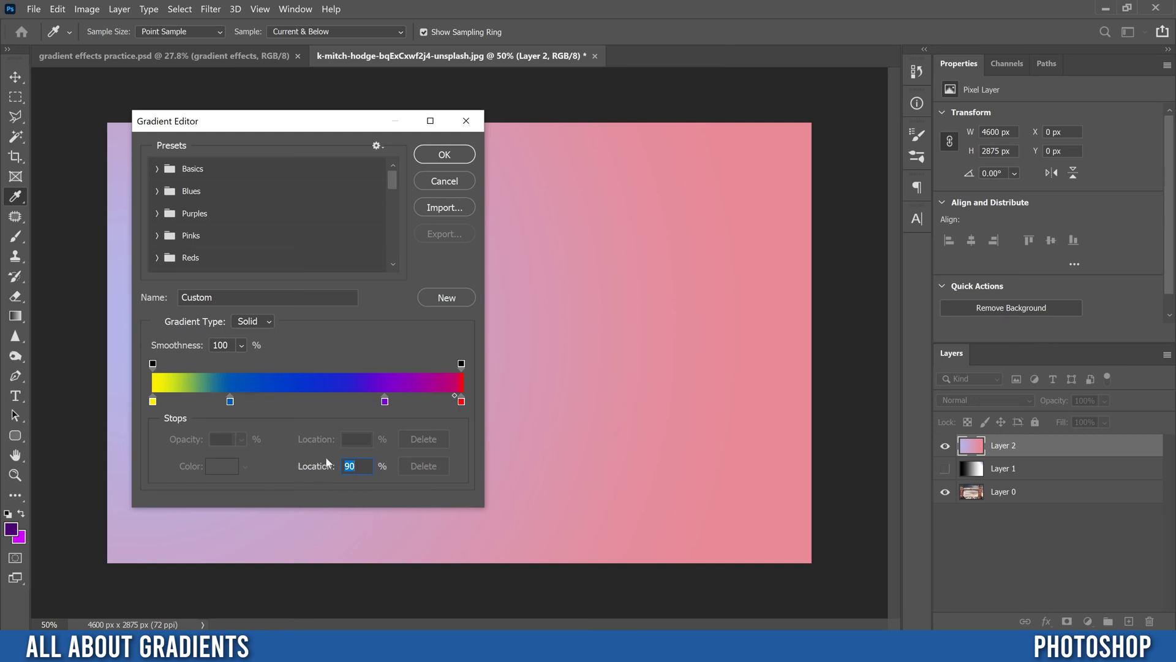
- Remove the purple color stop and duplicate the blue stop to location 63%
{"action": "left_click", "coordinate": [385, 401]}
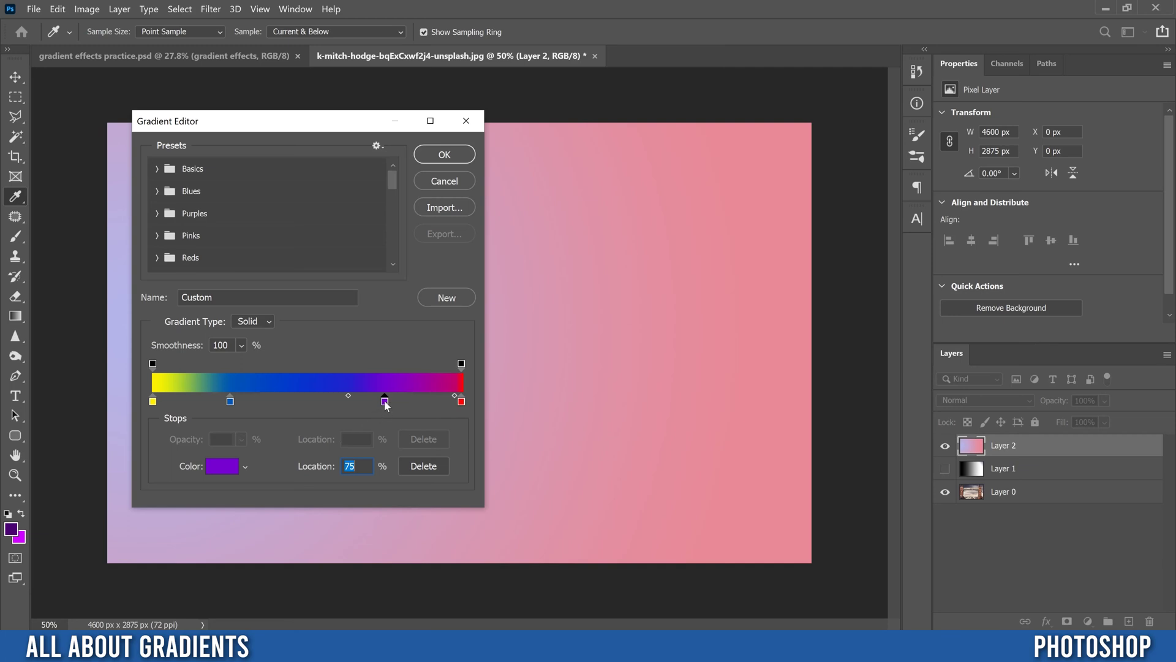
{"action": "left_click_drag", "start_coordinate": [385, 401], "coordinate": [389, 487]}
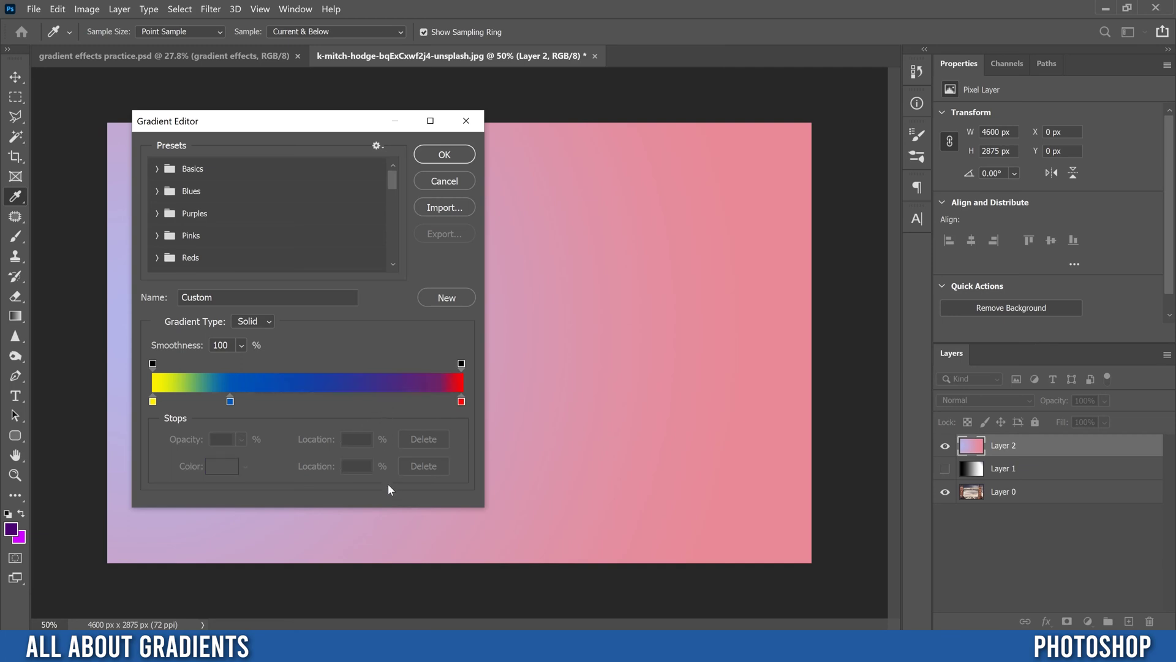
{"action": "left_click", "coordinate": [229, 401]}
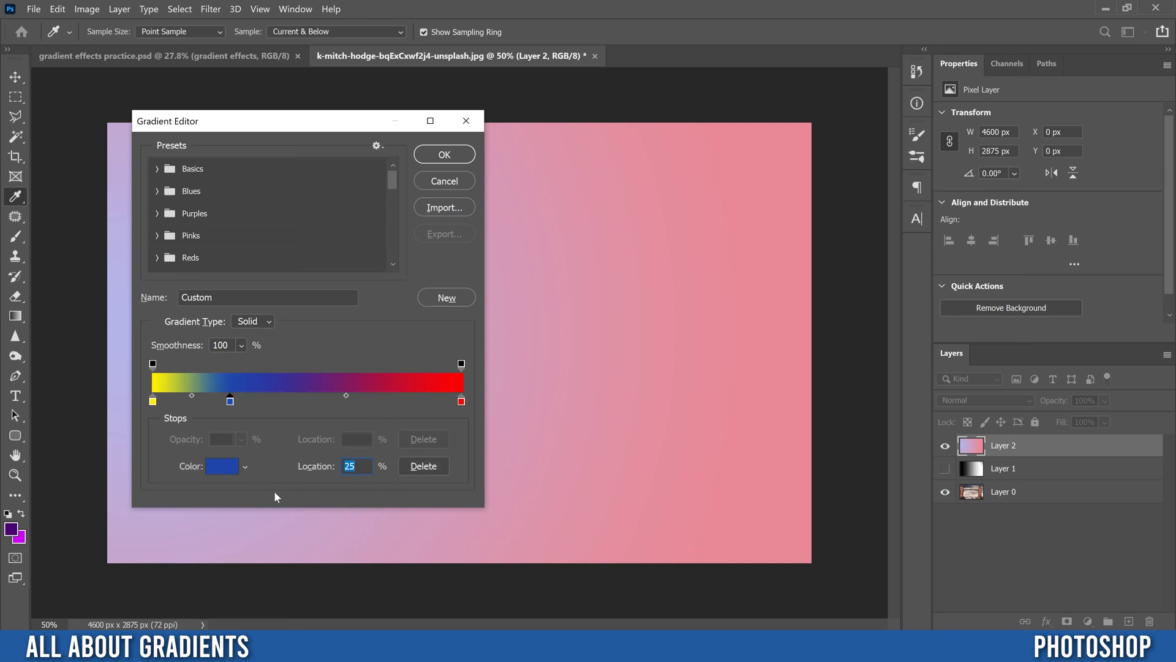
{"action": "key", "text": "alt"}
{"action": "left_click_drag", "start_coordinate": [230, 402], "coordinate": [250, 404]}
{"action": "left_click_drag", "start_coordinate": [331, 404], "coordinate": [348, 403]}
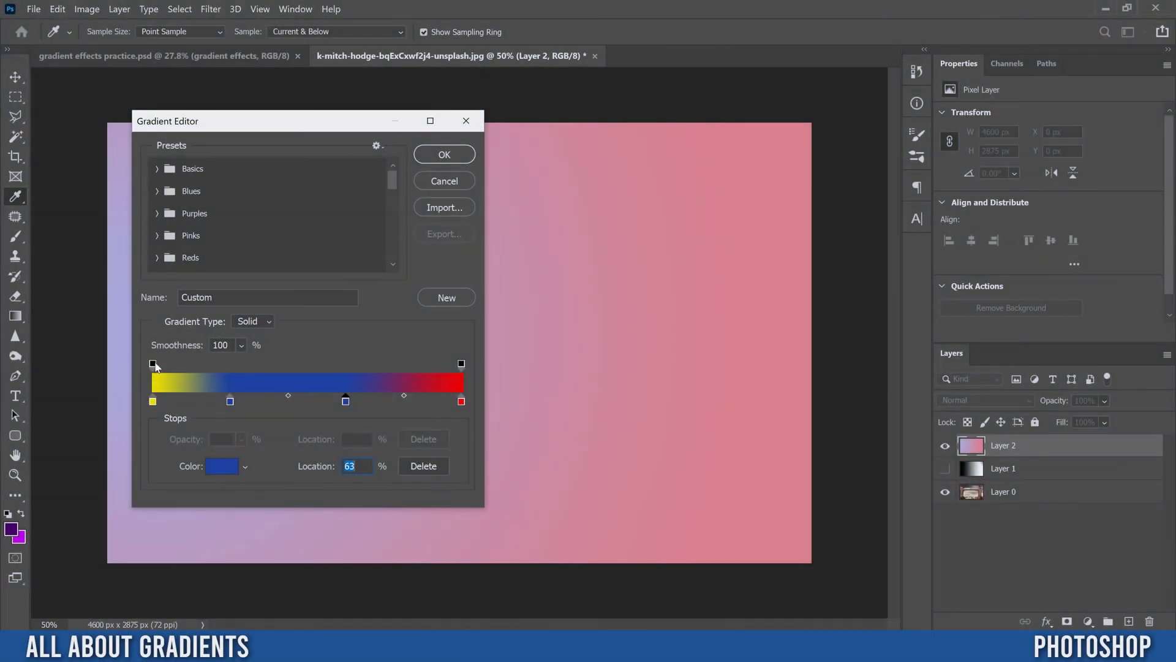
- Select the opacity stops at both ends of the gradient and try the opacity midpoint at 70%
{"action": "left_click", "coordinate": [153, 364]}
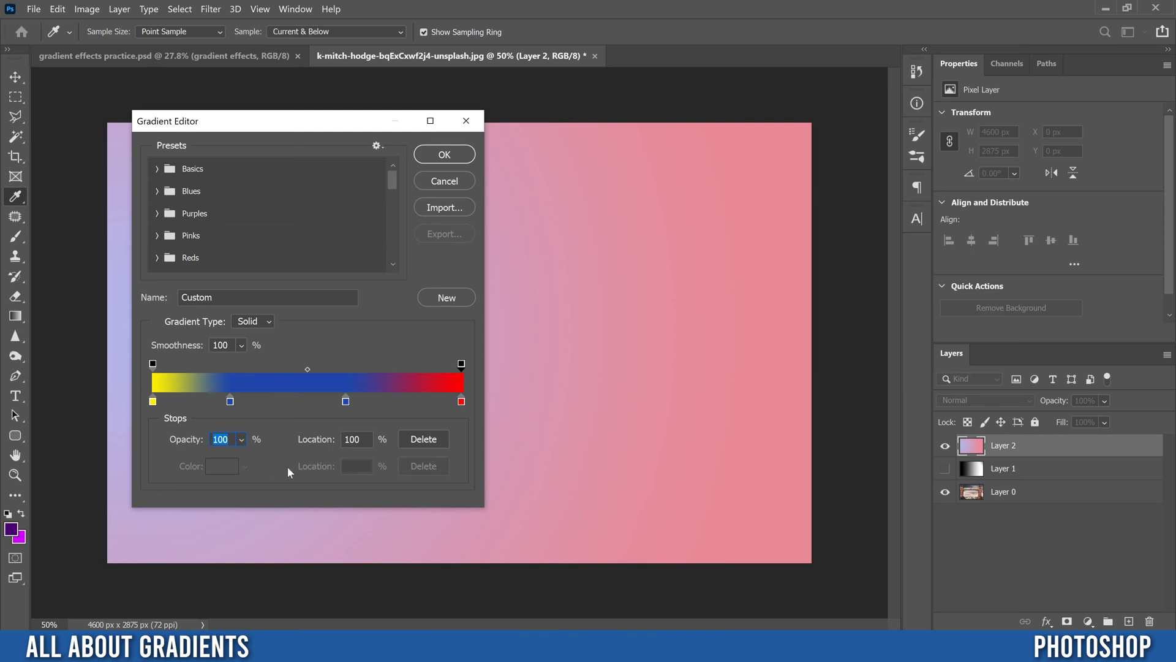
{"action": "mouse_move", "coordinate": [154, 364]}
{"action": "left_mouse_down"}
{"action": "mouse_move", "coordinate": [242, 369]}
{"action": "mouse_move", "coordinate": [153, 365]}
{"action": "left_mouse_up"}
{"action": "left_click_drag", "start_coordinate": [307, 367], "coordinate": [247, 368]}
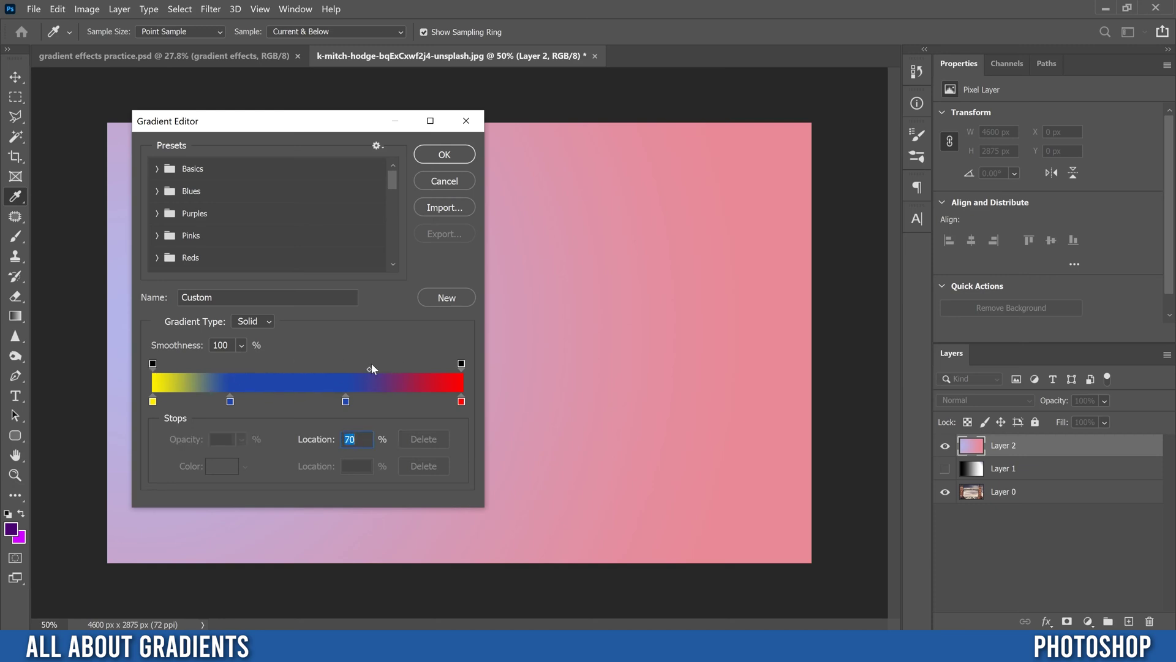
{"action": "left_click", "coordinate": [461, 364]}
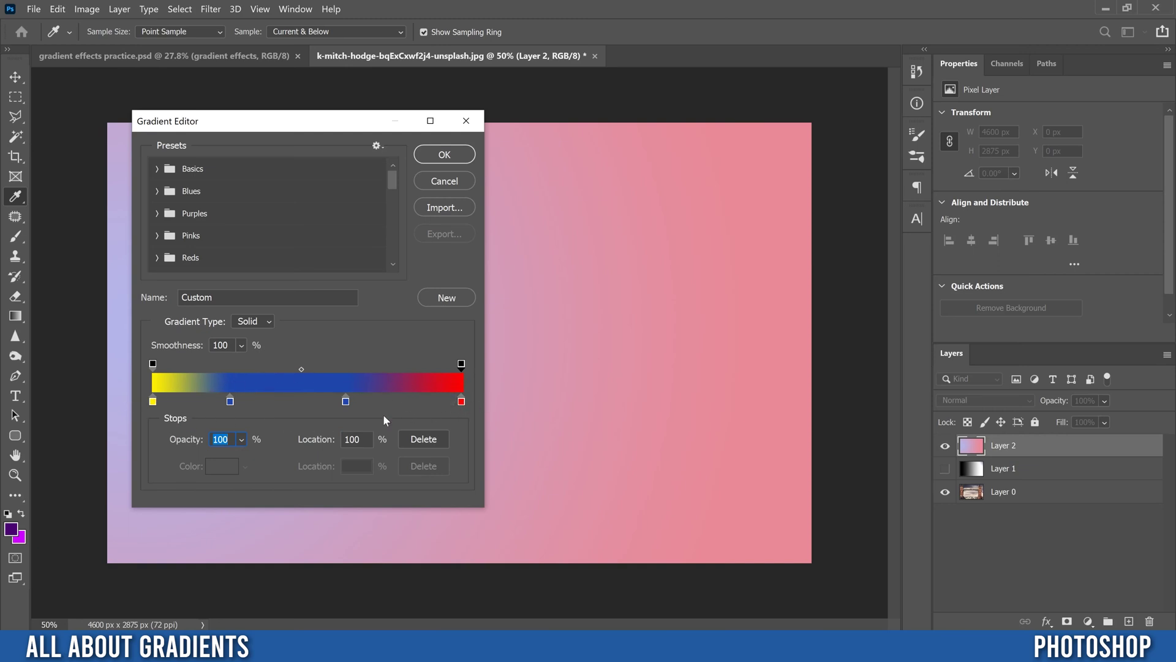
- Set the starting opacity stop to 0% and try the opacity midpoint at 9%, 82% and 66%
{"action": "left_click", "coordinate": [153, 364]}
{"action": "left_click_drag", "start_coordinate": [193, 443], "coordinate": [133, 441]}
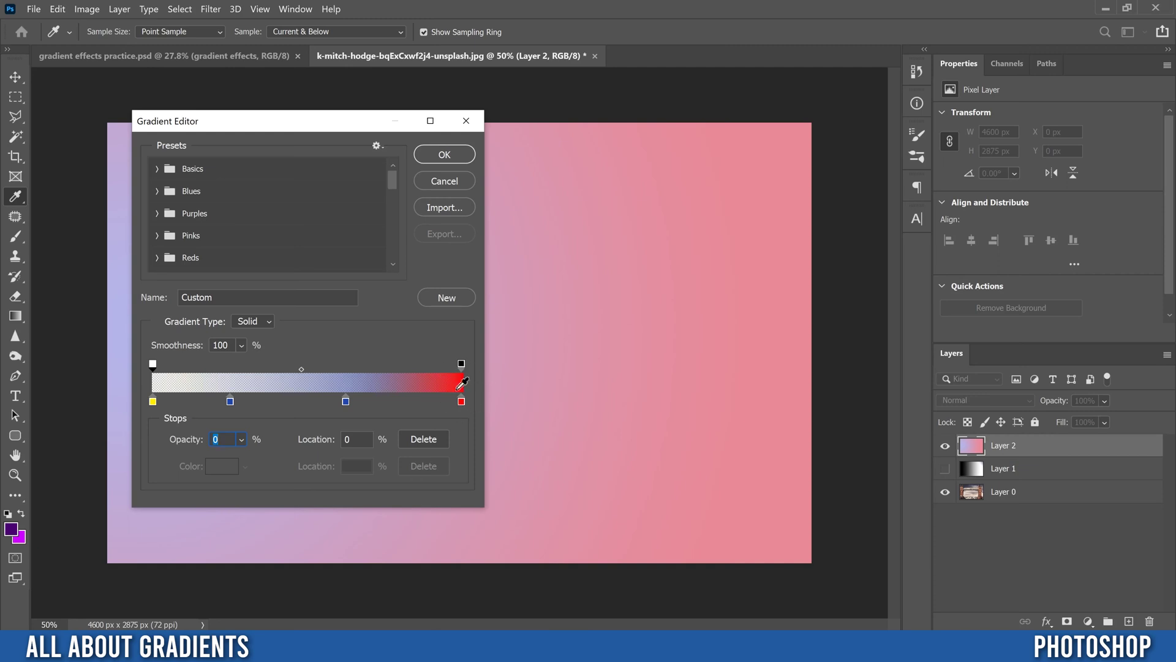
{"action": "left_click_drag", "start_coordinate": [302, 370], "coordinate": [183, 369]}
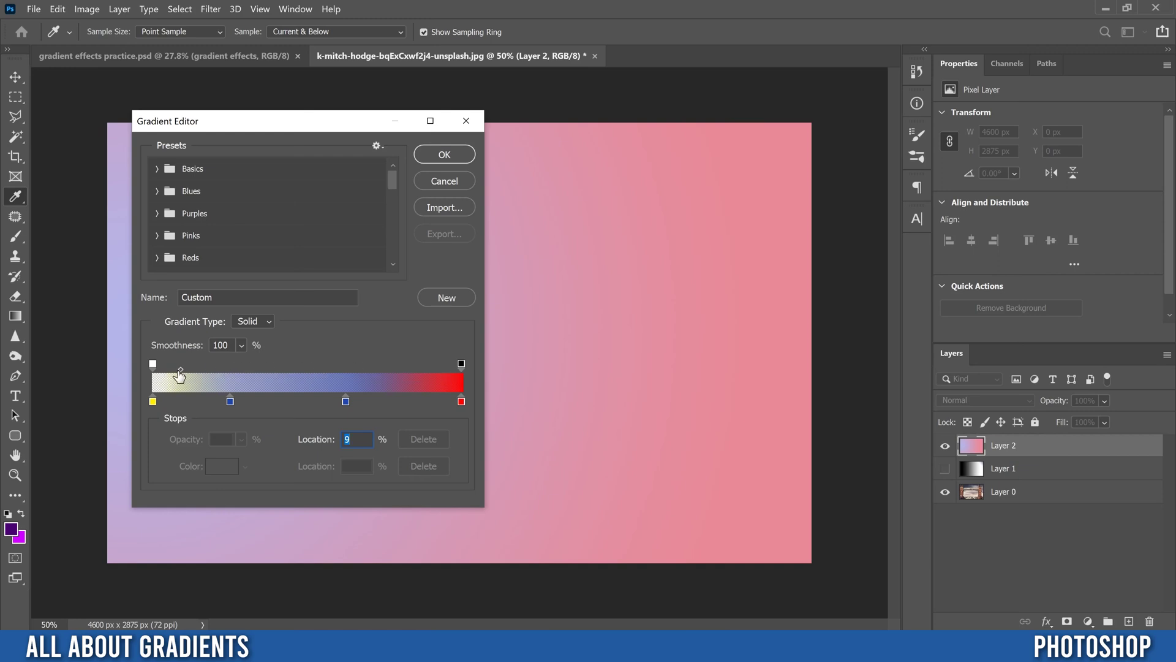
{"action": "left_click_drag", "start_coordinate": [180, 373], "coordinate": [407, 370]}
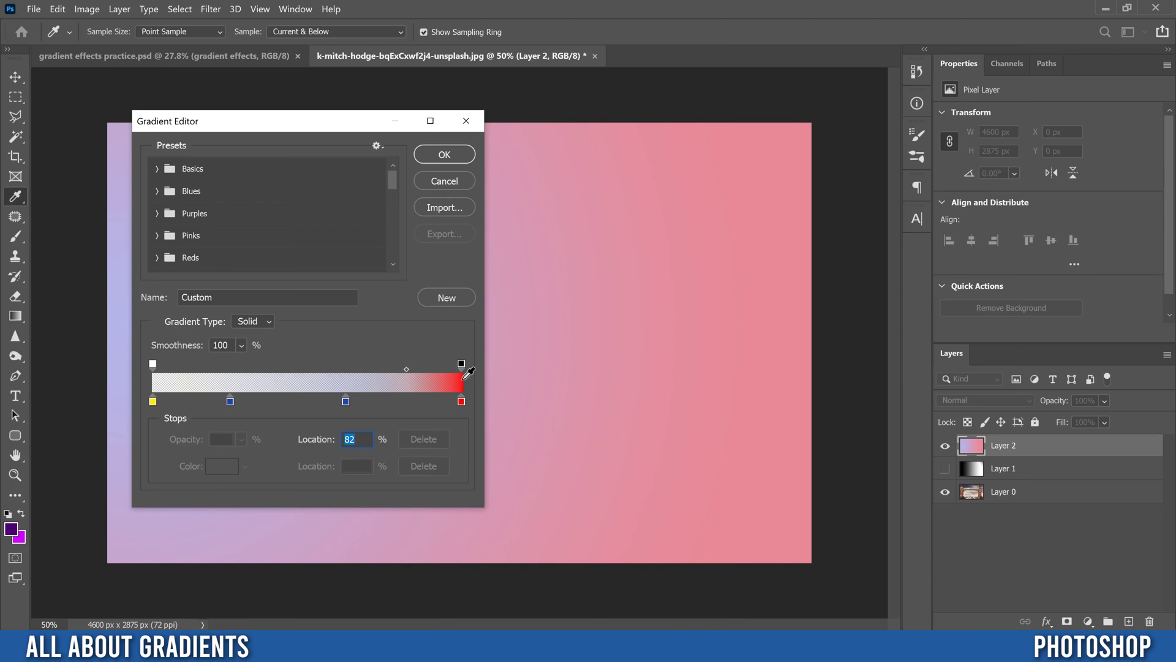
{"action": "left_click_drag", "start_coordinate": [406, 369], "coordinate": [356, 369]}
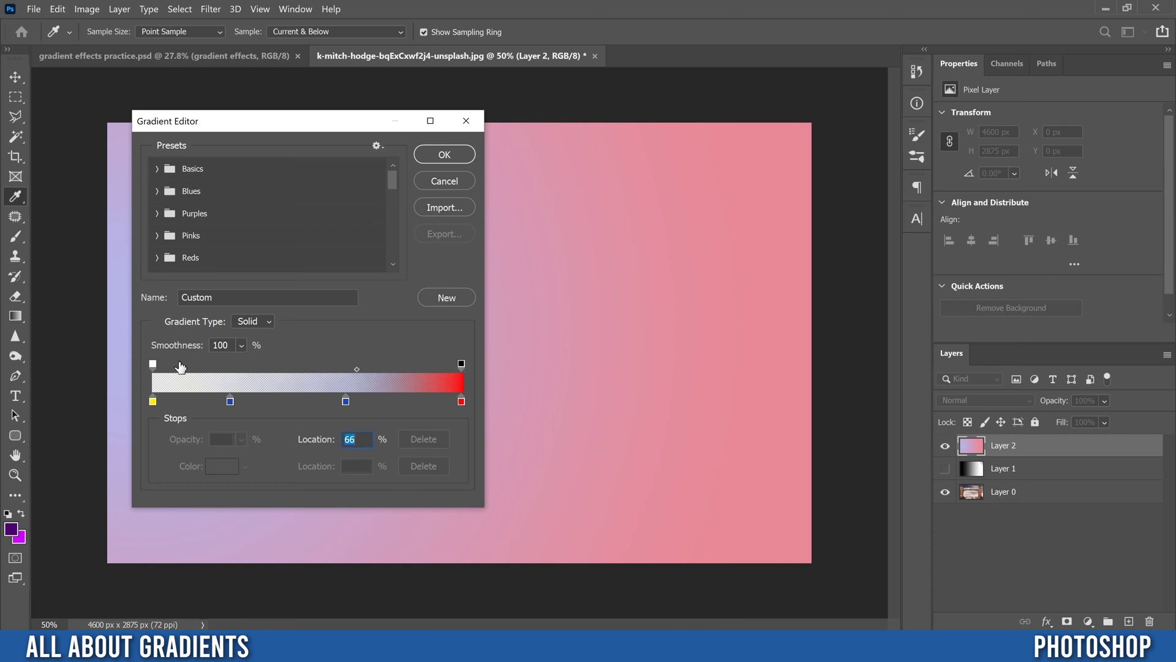
- Try the transparent stop at location 59% and the opaque stop at 35%, returning each to its end of the gradient
{"action": "left_click_drag", "start_coordinate": [156, 366], "coordinate": [336, 367]}
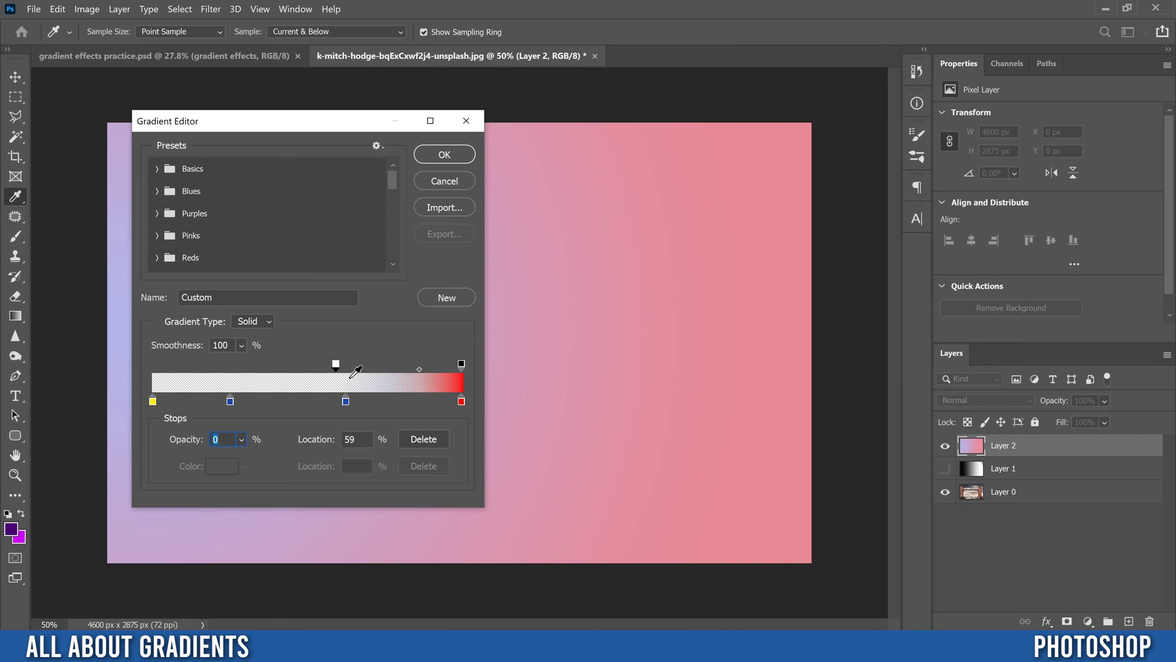
{"action": "left_click_drag", "start_coordinate": [421, 369], "coordinate": [152, 364]}
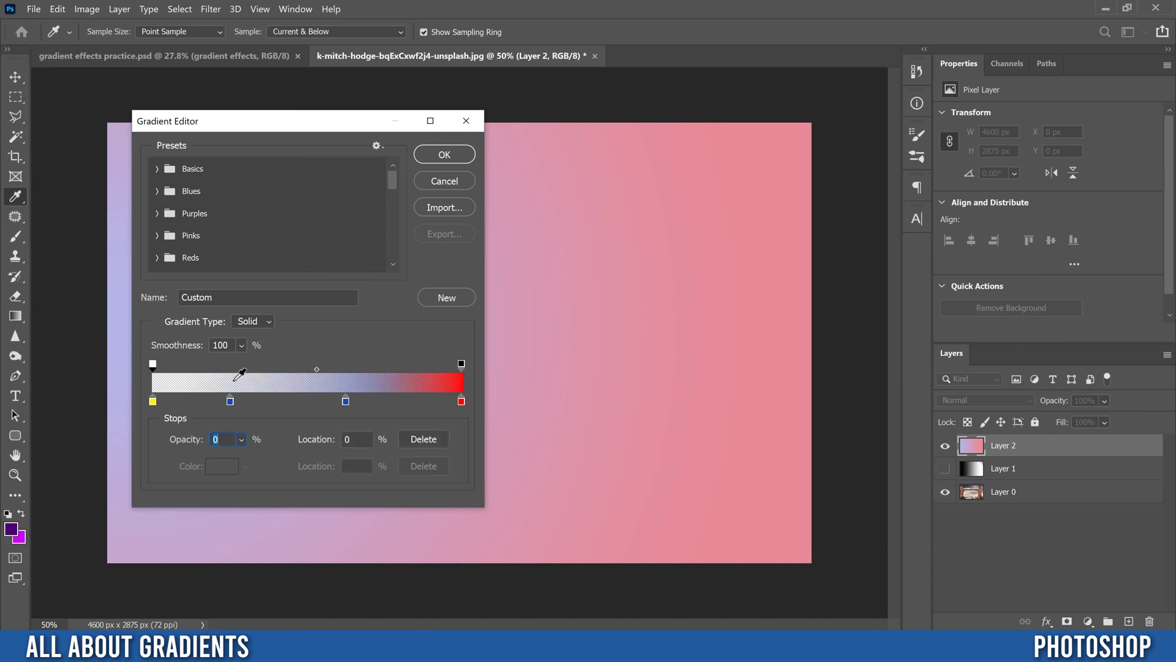
{"action": "left_click_drag", "start_coordinate": [461, 364], "coordinate": [262, 365]}
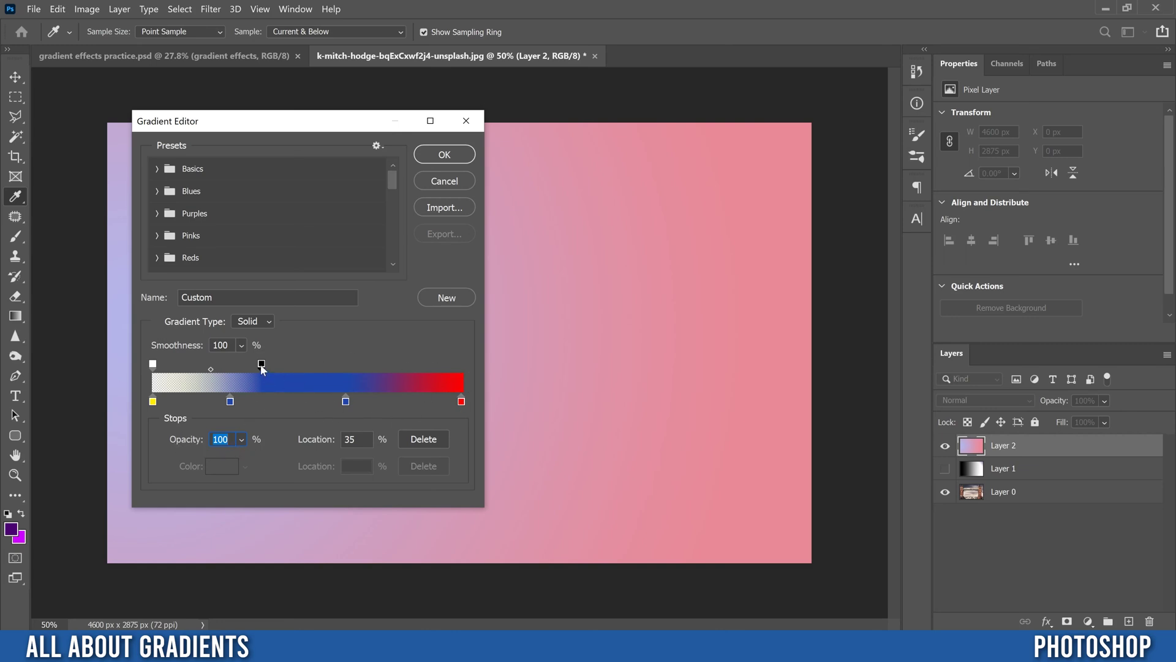
{"action": "left_click_drag", "start_coordinate": [262, 366], "coordinate": [466, 367]}
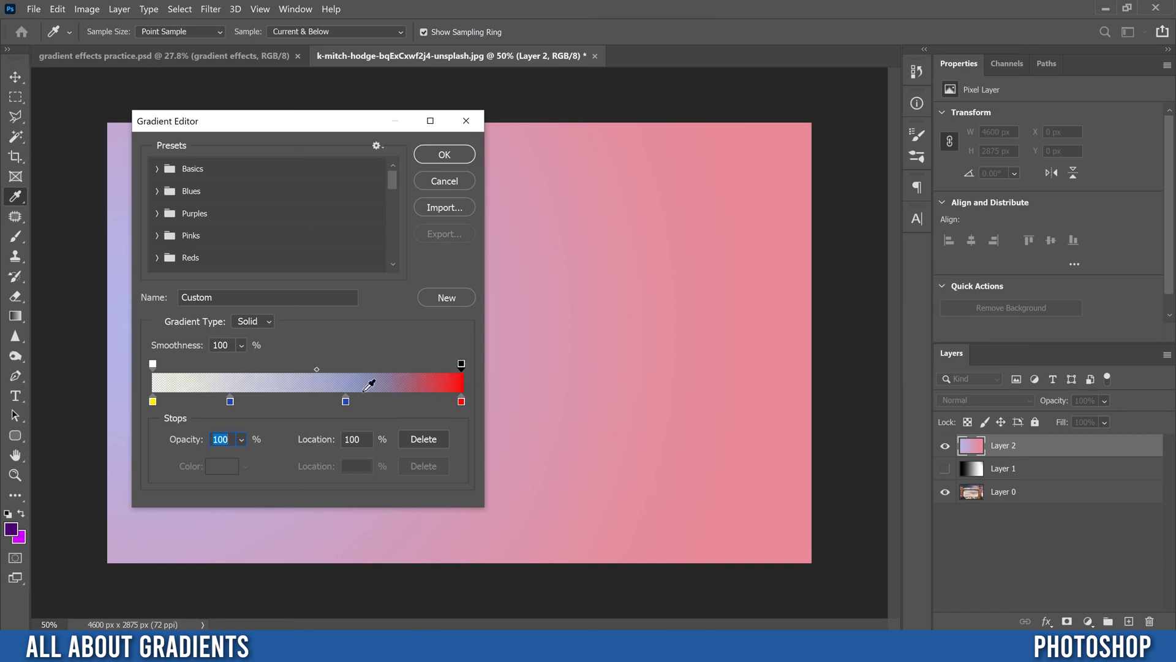
- Add an opacity stop at location 43%, restore the starting stop to 100% opacity and make the middle stop fully transparent
{"action": "left_click", "coordinate": [287, 365]}
{"action": "left_click", "coordinate": [152, 365]}
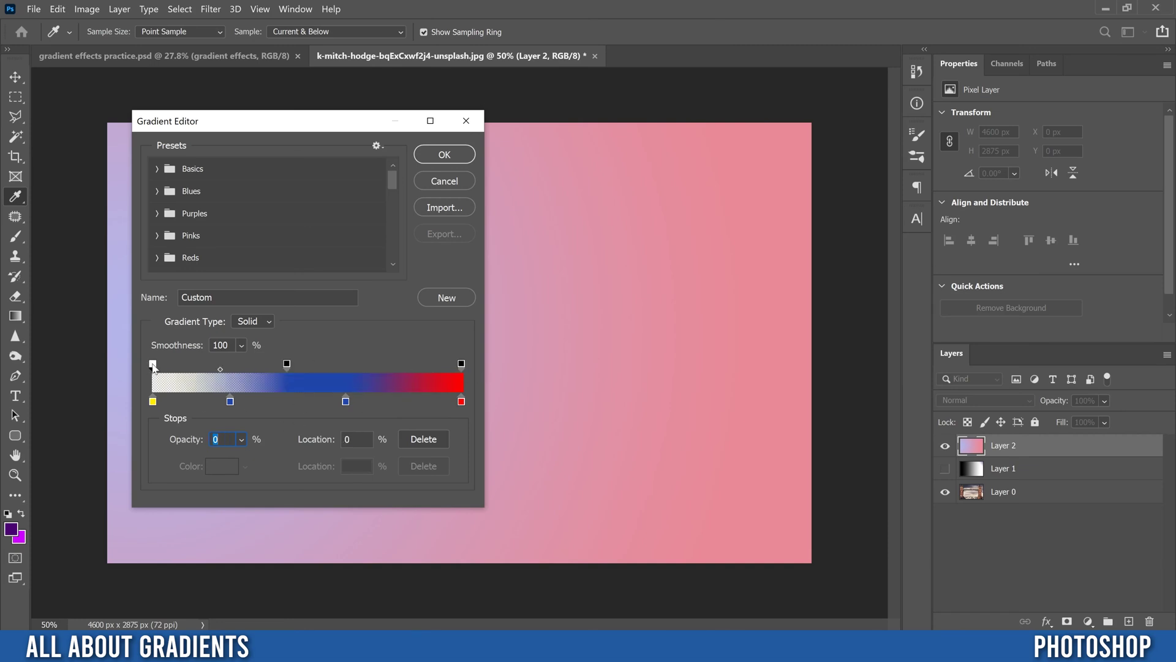
{"action": "left_click_drag", "start_coordinate": [183, 441], "coordinate": [391, 442]}
{"action": "left_click", "coordinate": [286, 365]}
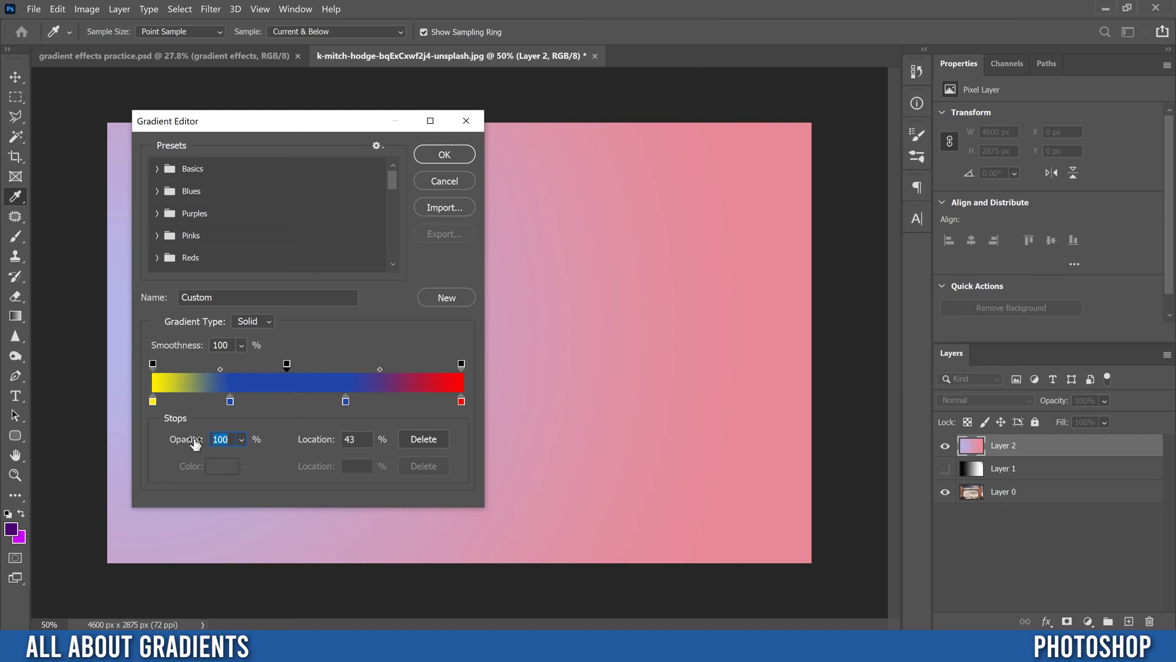
{"action": "left_click_drag", "start_coordinate": [191, 441], "coordinate": [4, 435]}
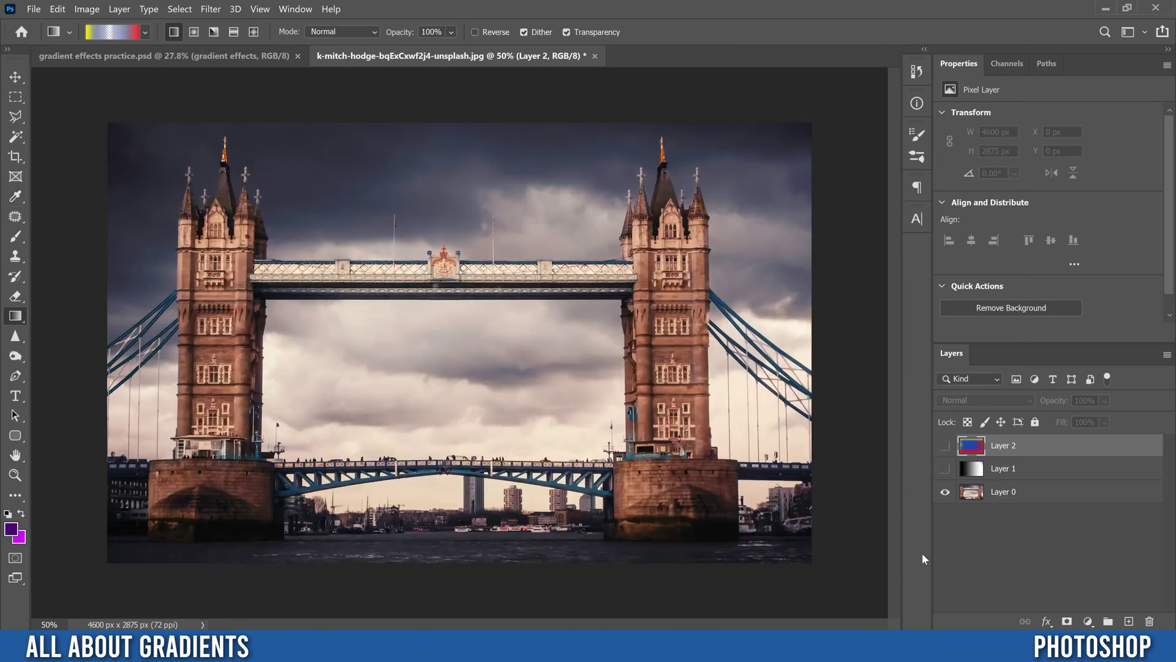
- Add a new layer above Layer 2 and draw the partly transparent gradient from the top to the bottom of the image
{"action": "left_click", "coordinate": [1129, 623]}
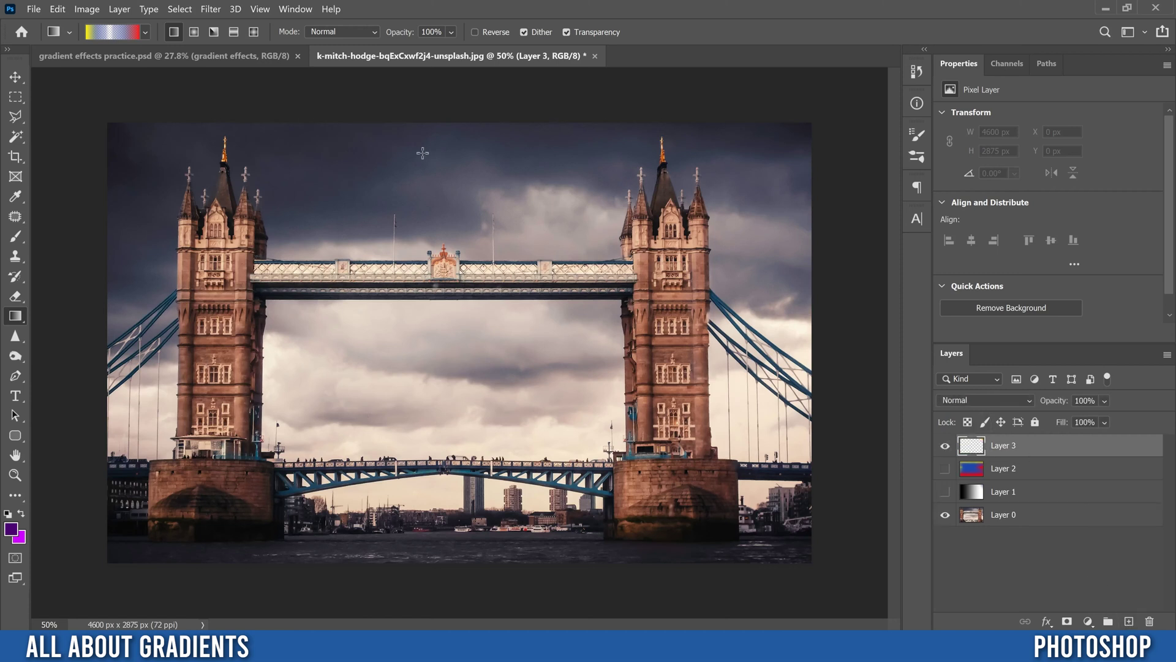
{"action": "left_click_drag", "start_coordinate": [428, 140], "coordinate": [433, 540]}
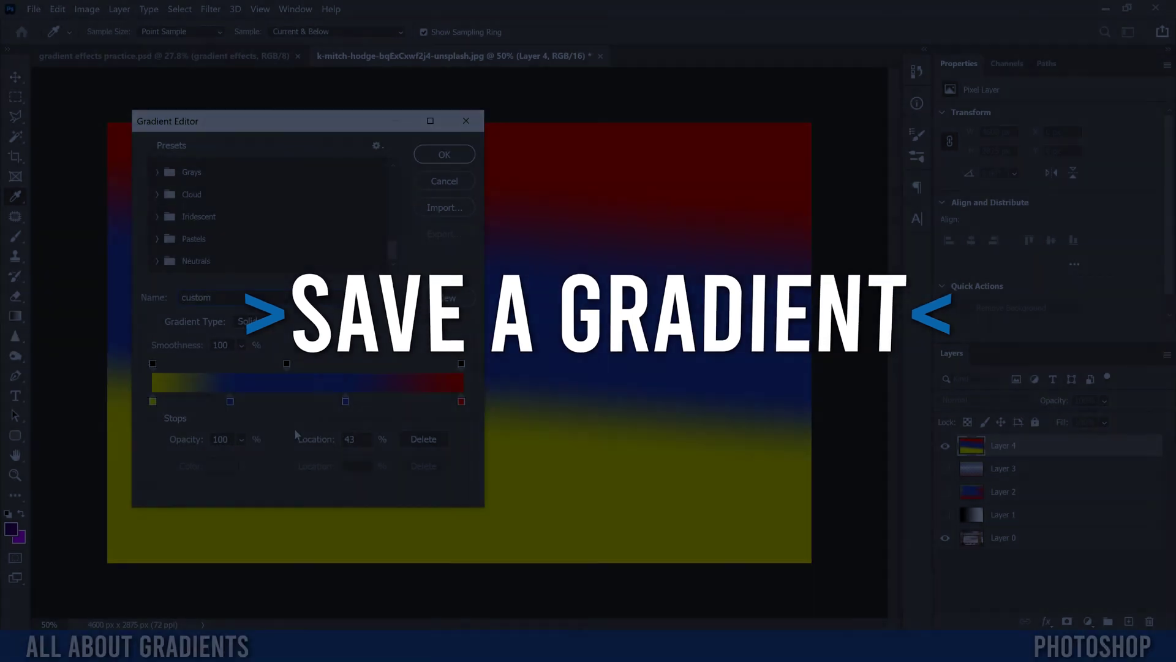
- Name the custom gradient future and save it as a new preset
{"action": "key", "text": "ctrl+a"}
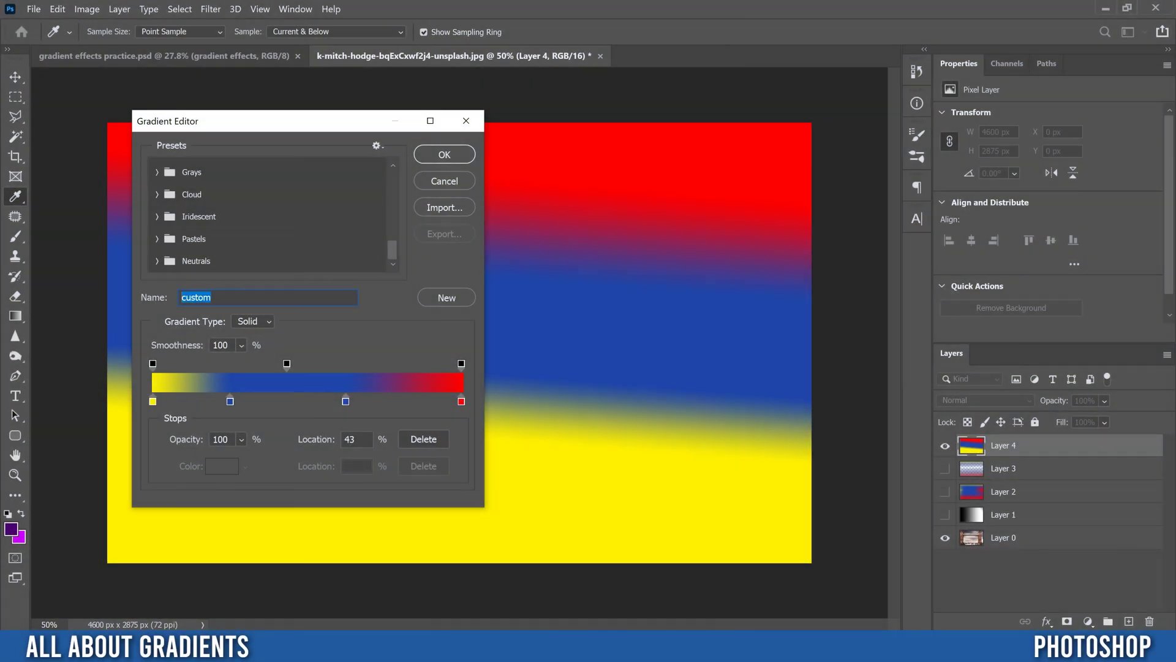
{"action": "type", "text": "future"}
{"action": "left_click", "coordinate": [445, 298]}
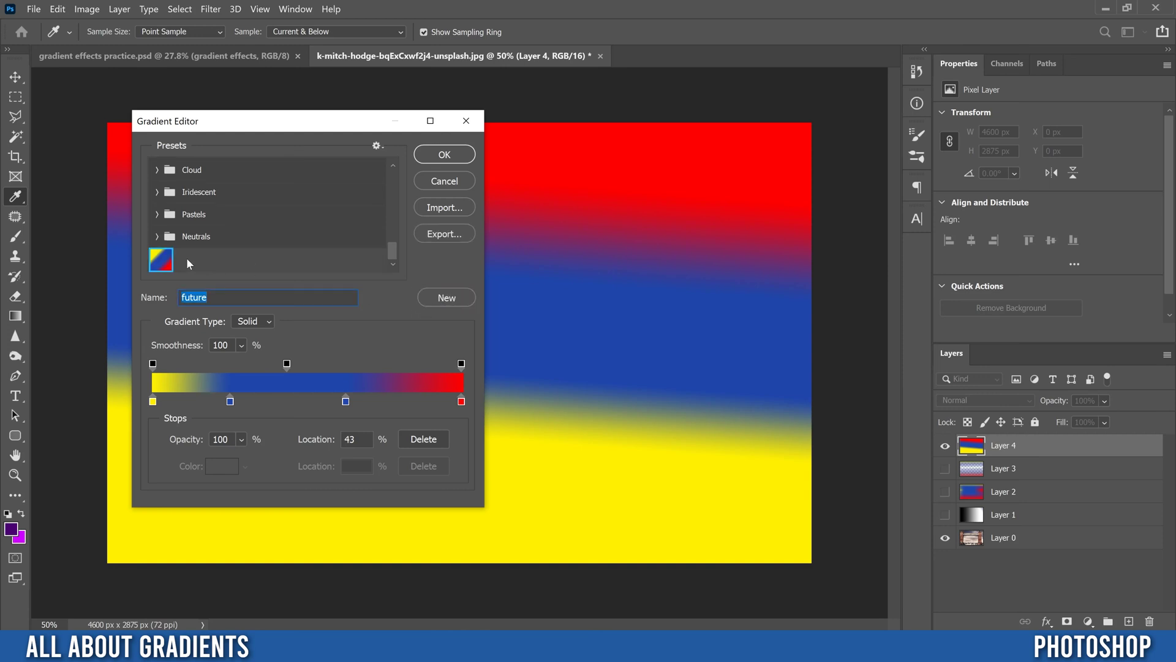
- Create a gradient group named future and move the new preset into it
{"action": "mouse_move", "coordinate": [160, 262]}
{"action": "left_mouse_down"}
{"action": "mouse_move", "coordinate": [189, 238]}
{"action": "mouse_move", "coordinate": [211, 184]}
{"action": "mouse_move", "coordinate": [164, 259]}
{"action": "left_mouse_up"}
{"action": "right_click", "coordinate": [161, 257]}
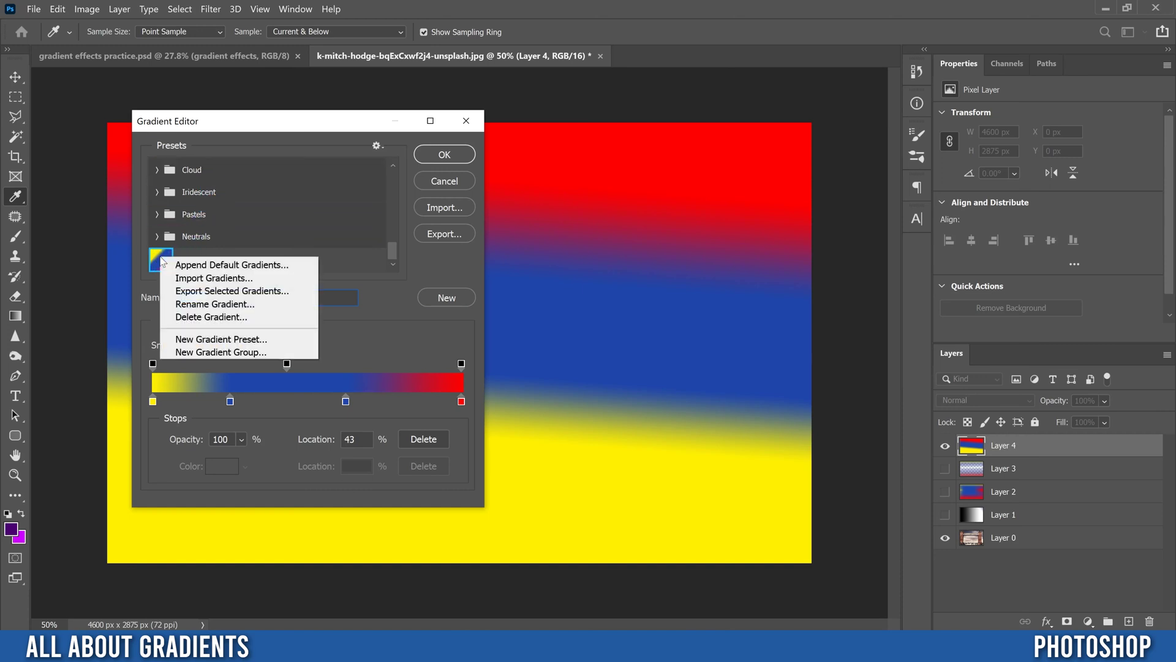
{"action": "left_click", "coordinate": [215, 354]}
{"action": "type", "text": "future"}
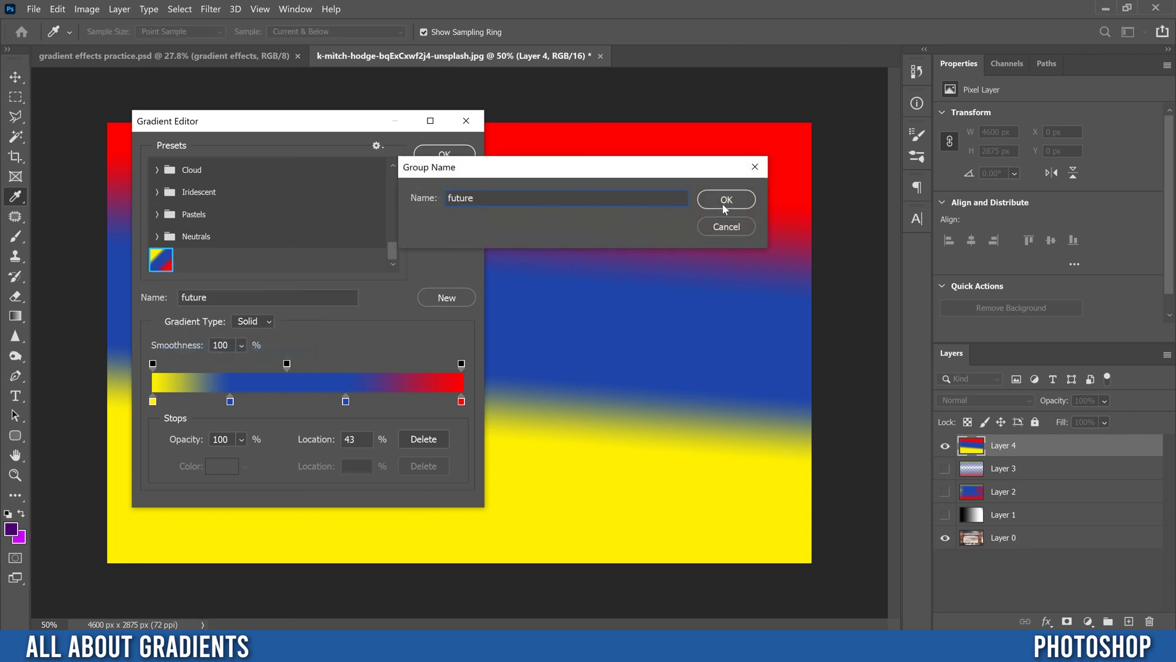
{"action": "left_click", "coordinate": [725, 200]}
{"action": "left_click_drag", "start_coordinate": [160, 235], "coordinate": [178, 261]}
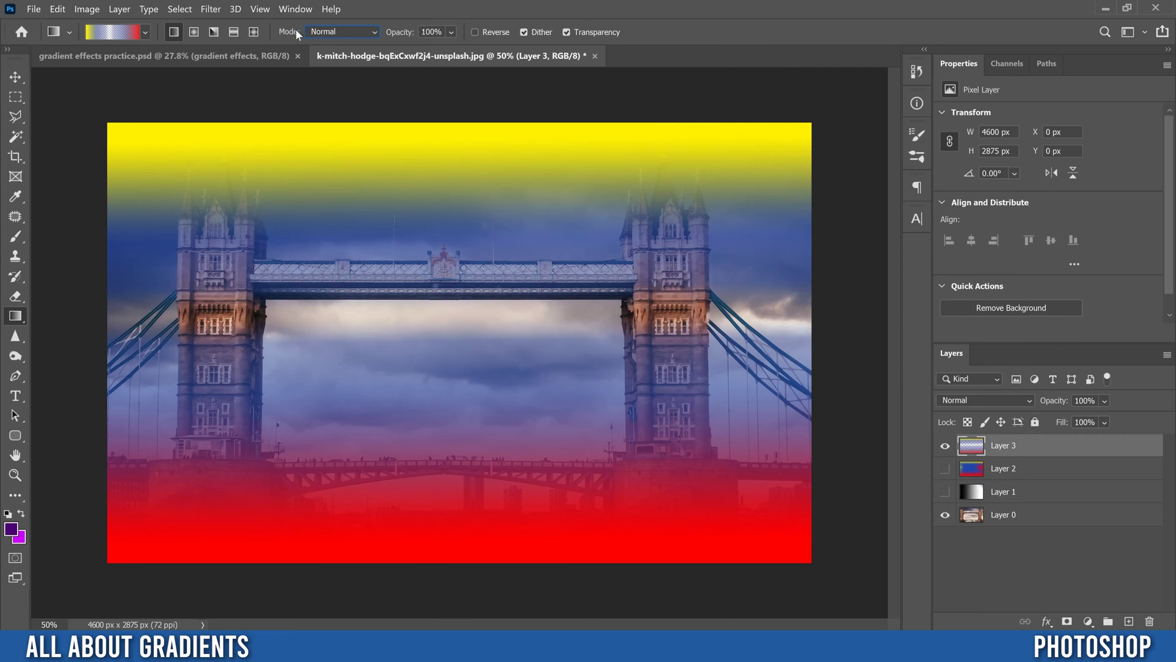
- Set both the Gradient tool's mode and Layer 3's blend mode to Multiply
{"action": "left_click", "coordinate": [368, 33]}
{"action": "left_click", "coordinate": [983, 400]}
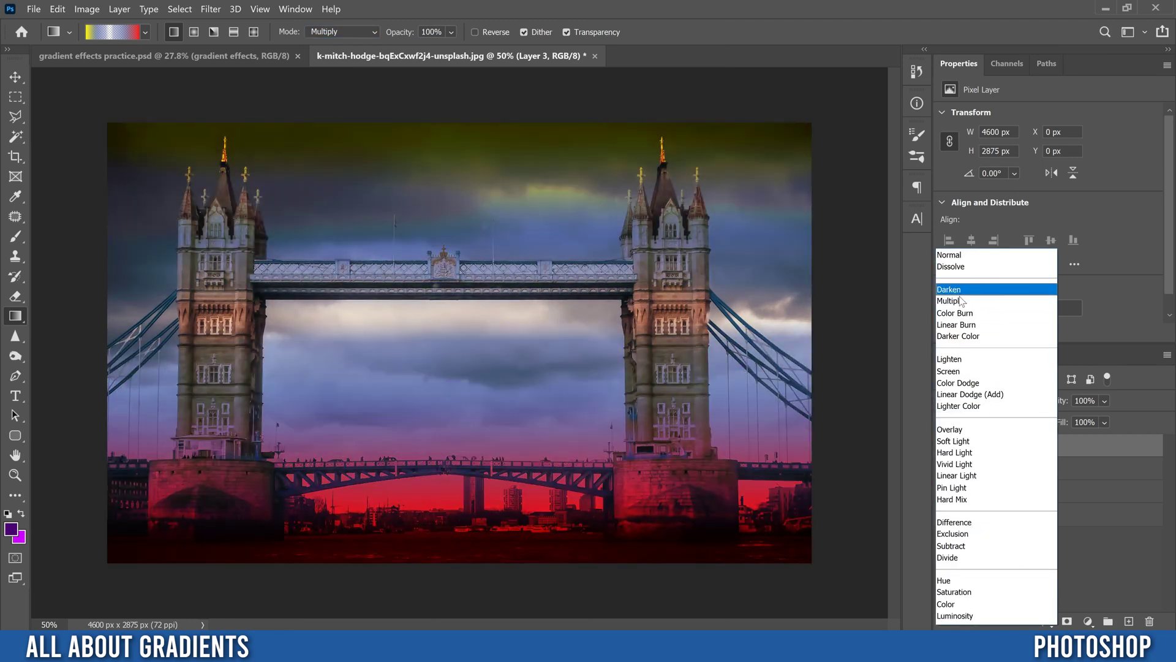
{"action": "left_click", "coordinate": [957, 297]}
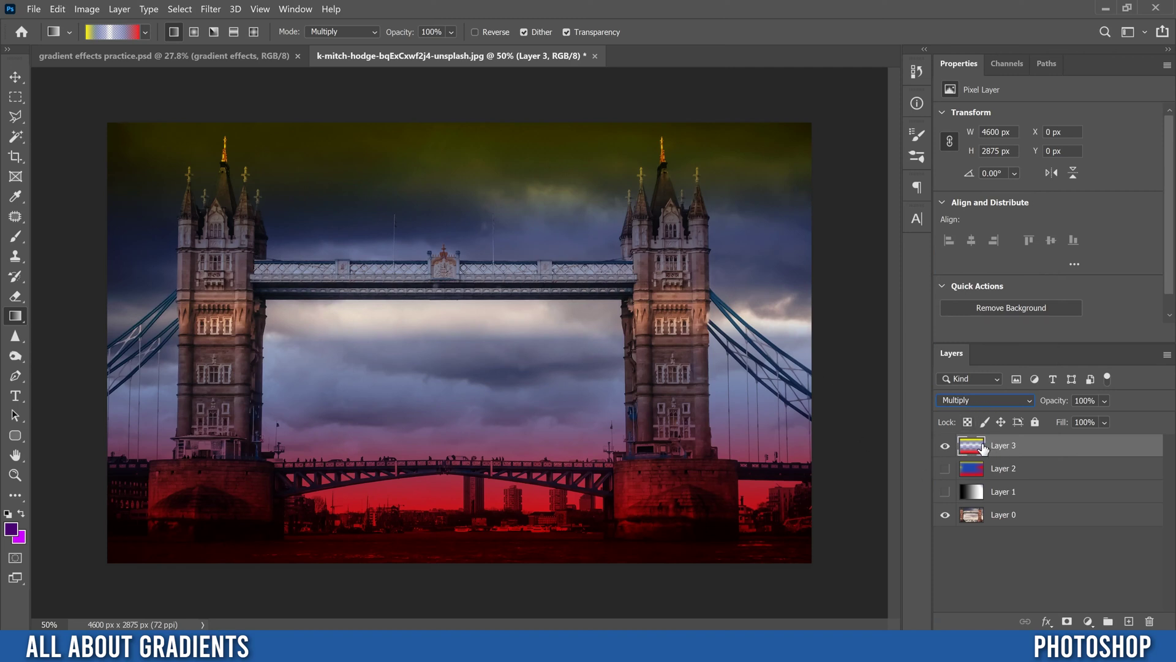
- Lower Layer 3's opacity to 50% and the Gradient tool's opacity to 42%
{"action": "left_click", "coordinate": [1104, 401]}
{"action": "left_click", "coordinate": [1116, 416]}
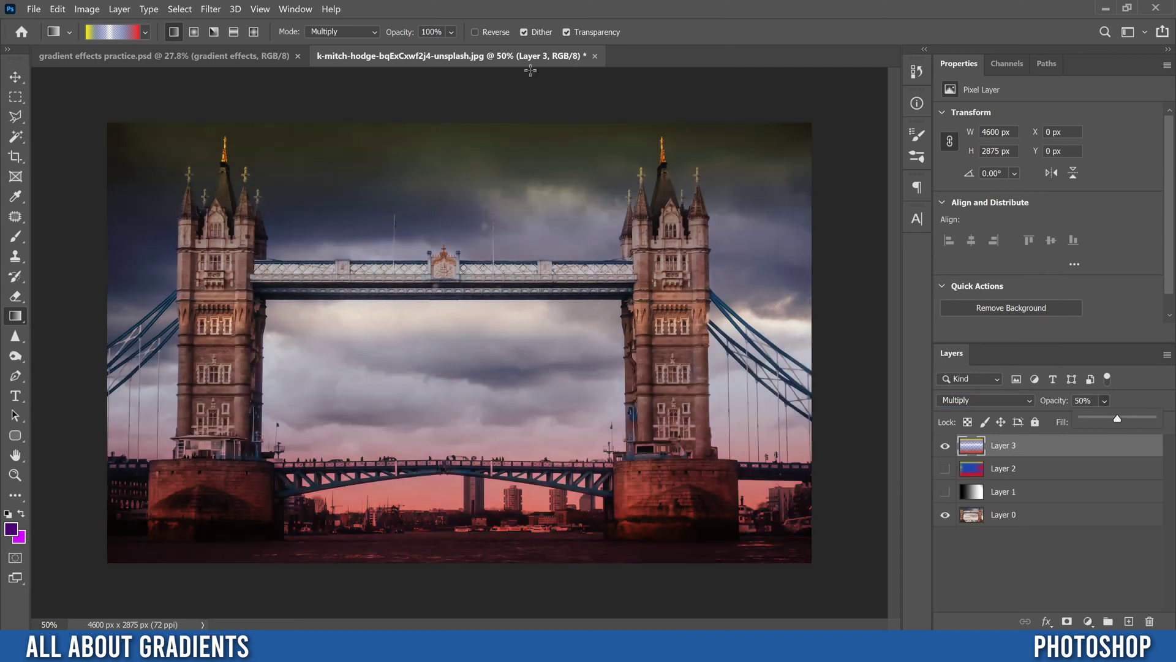
{"action": "left_click", "coordinate": [451, 32]}
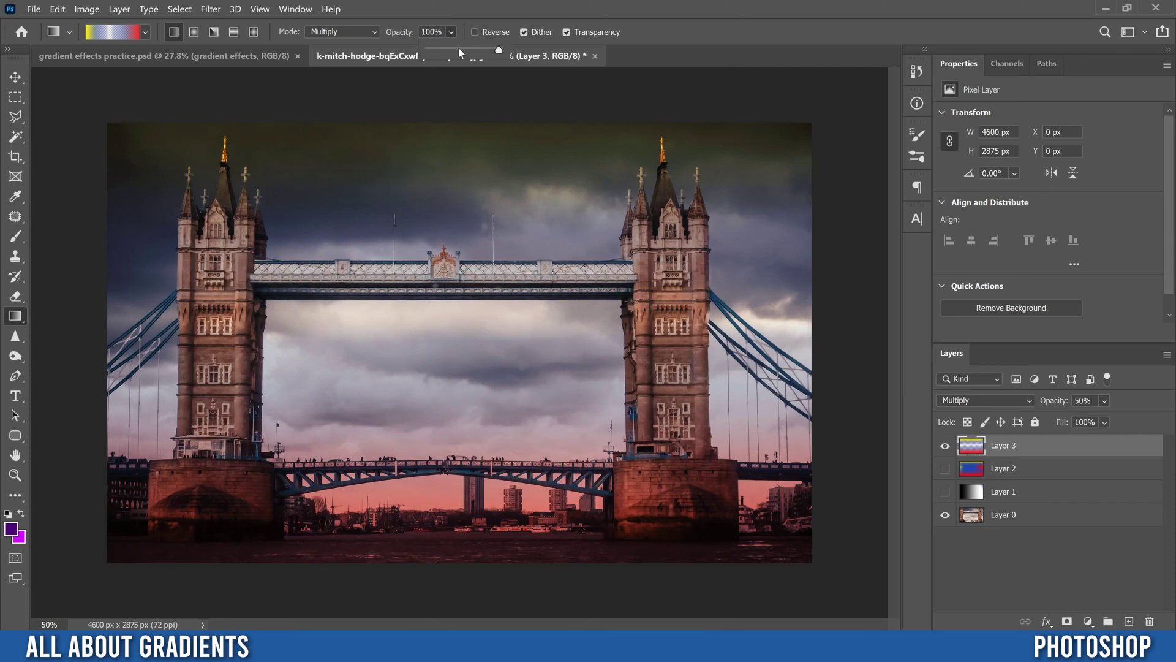
{"action": "left_click", "coordinate": [458, 48]}
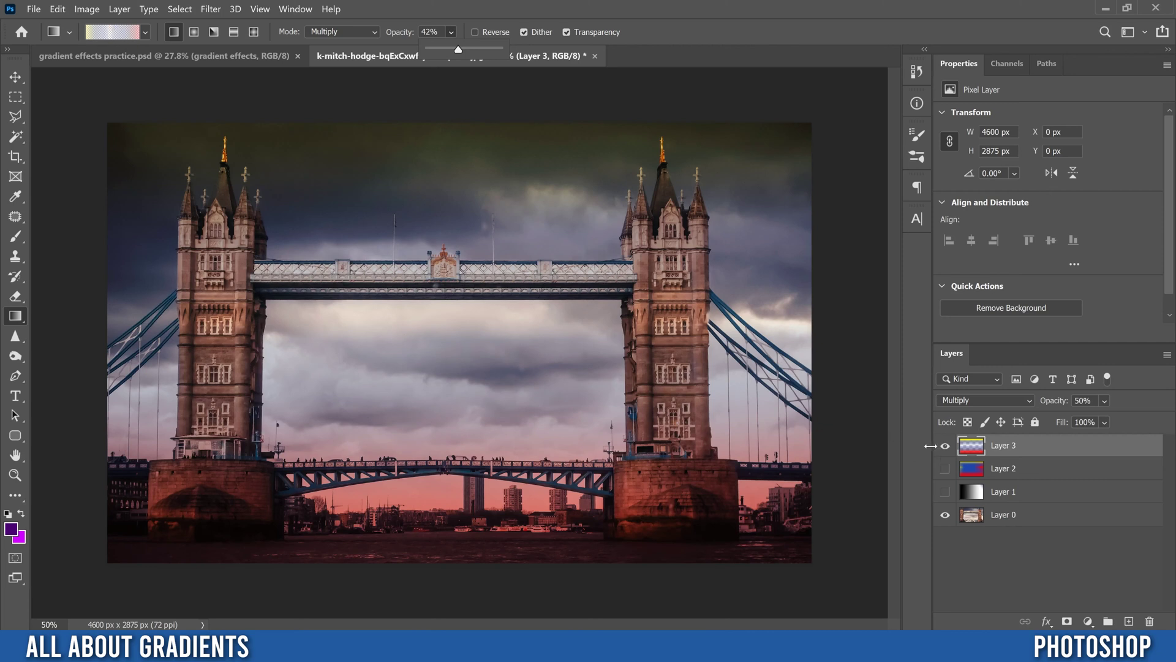
- Hide Layer 3, add a new layer above it and draw the gradient from the top to the bottom of the image
{"action": "left_click", "coordinate": [945, 446]}
{"action": "left_click", "coordinate": [1128, 621]}
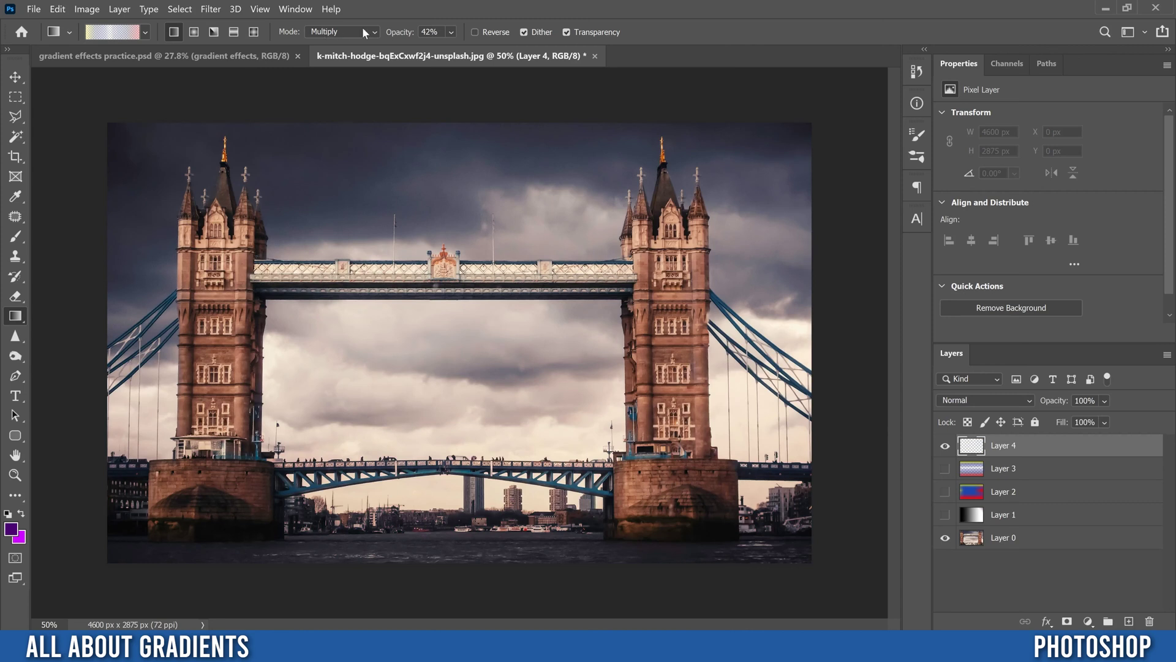
{"action": "left_click_drag", "start_coordinate": [416, 142], "coordinate": [417, 539]}
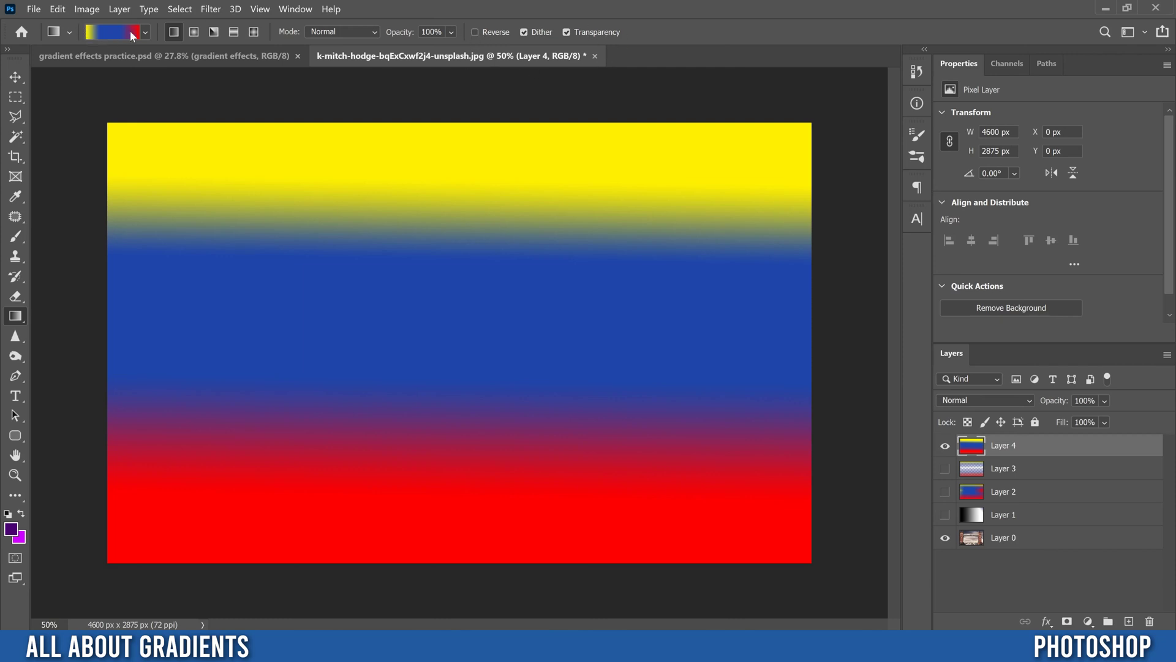
- Turn on Reverse and redraw the gradient downward on Layer 4
{"action": "left_click", "coordinate": [474, 31]}
{"action": "left_click_drag", "start_coordinate": [452, 200], "coordinate": [452, 518]}
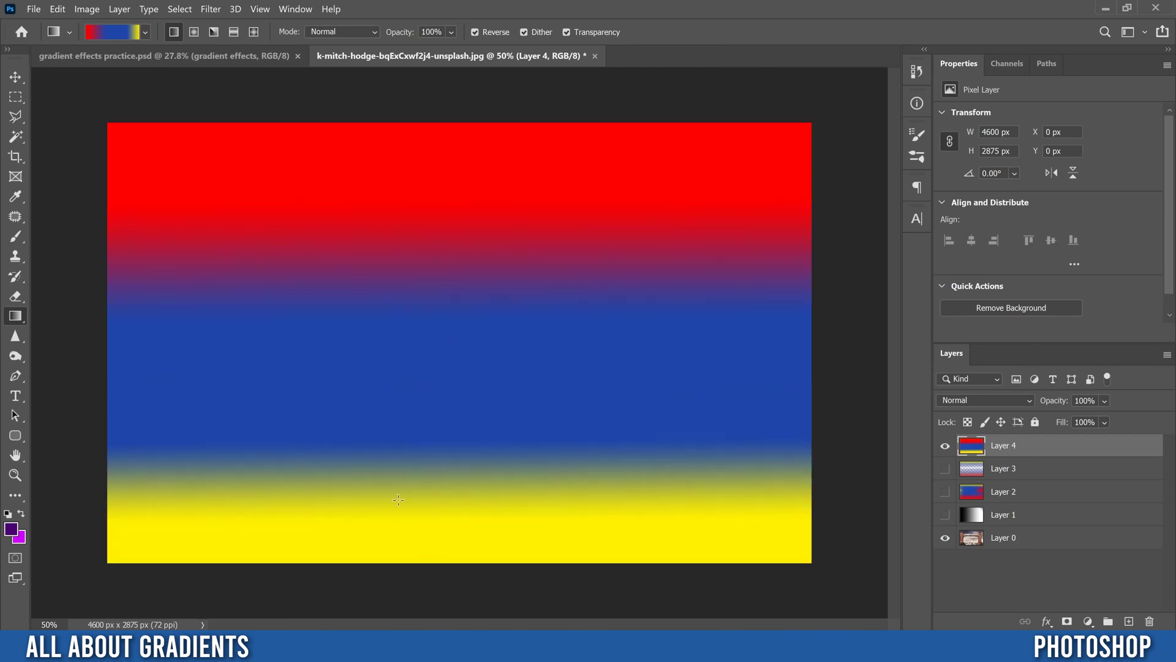
- Turn off Reverse and Dither and redraw the gradient downward on Layer 4
{"action": "left_click", "coordinate": [475, 32]}
{"action": "left_click", "coordinate": [523, 32]}
{"action": "left_click_drag", "start_coordinate": [431, 170], "coordinate": [417, 531]}
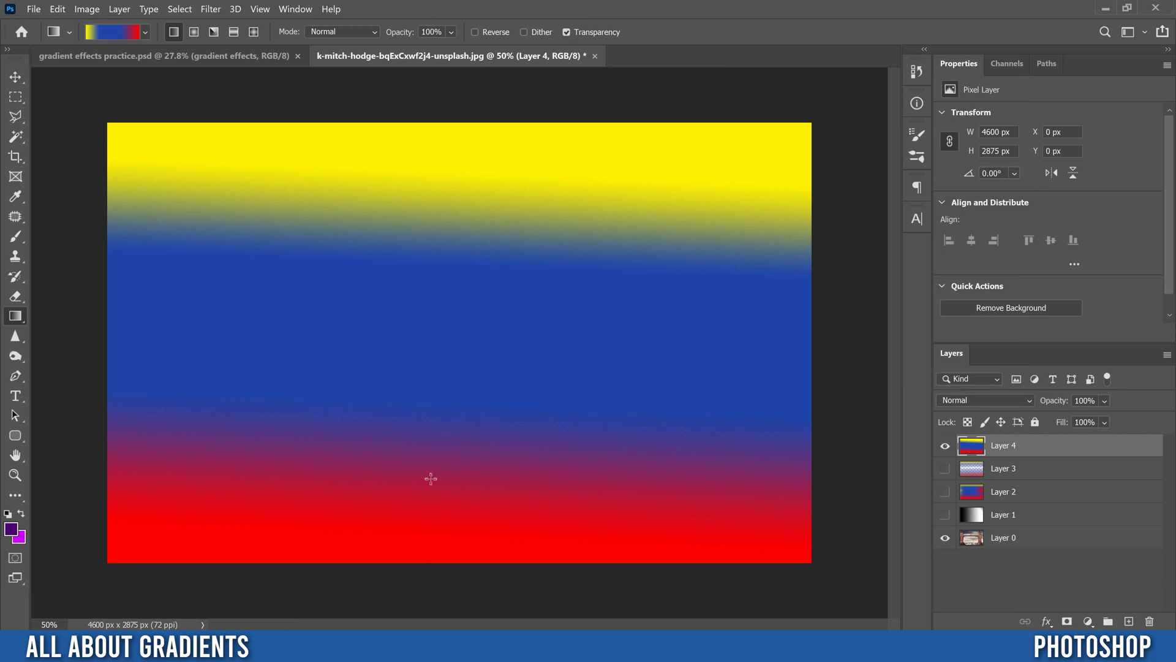
- Convert the image to 16 Bits/Channel and redraw Layer 4's gradient from top to bottom with Dither on
{"action": "left_click", "coordinate": [86, 10]}
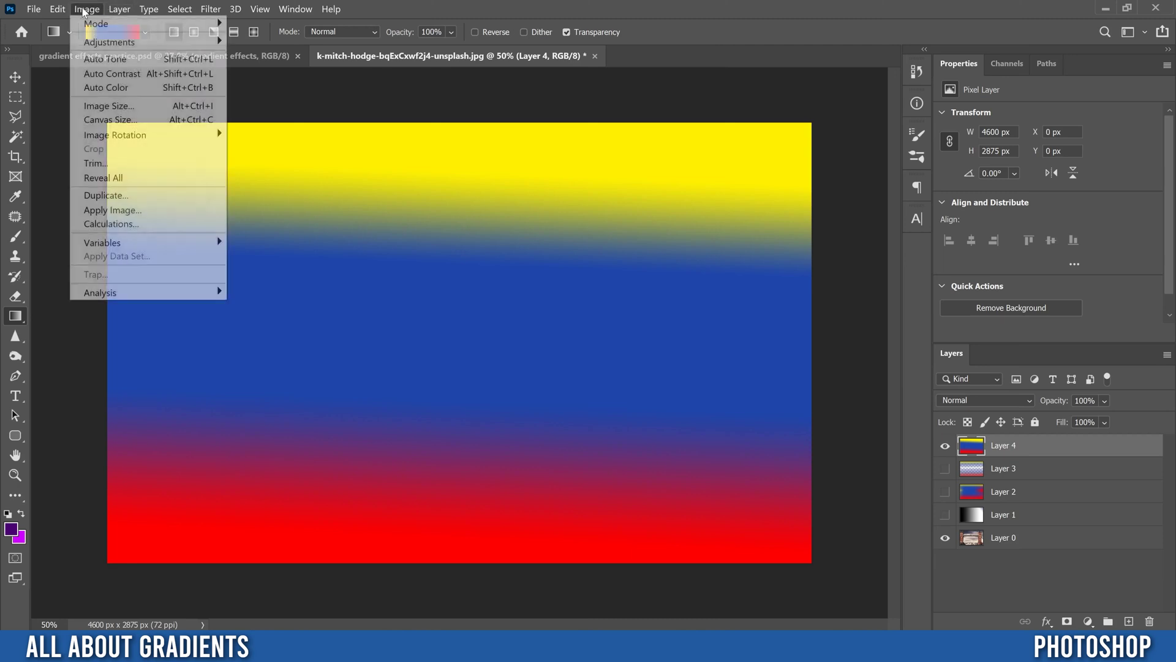
{"action": "mouse_move", "coordinate": [103, 26]}
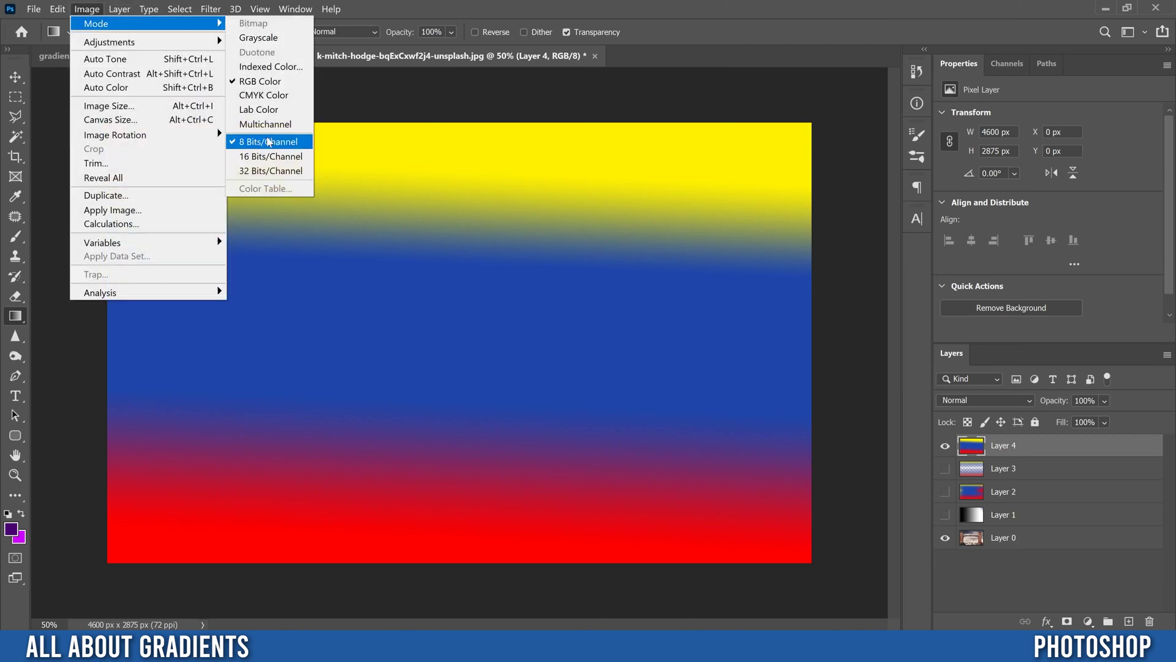
{"action": "left_click", "coordinate": [261, 161]}
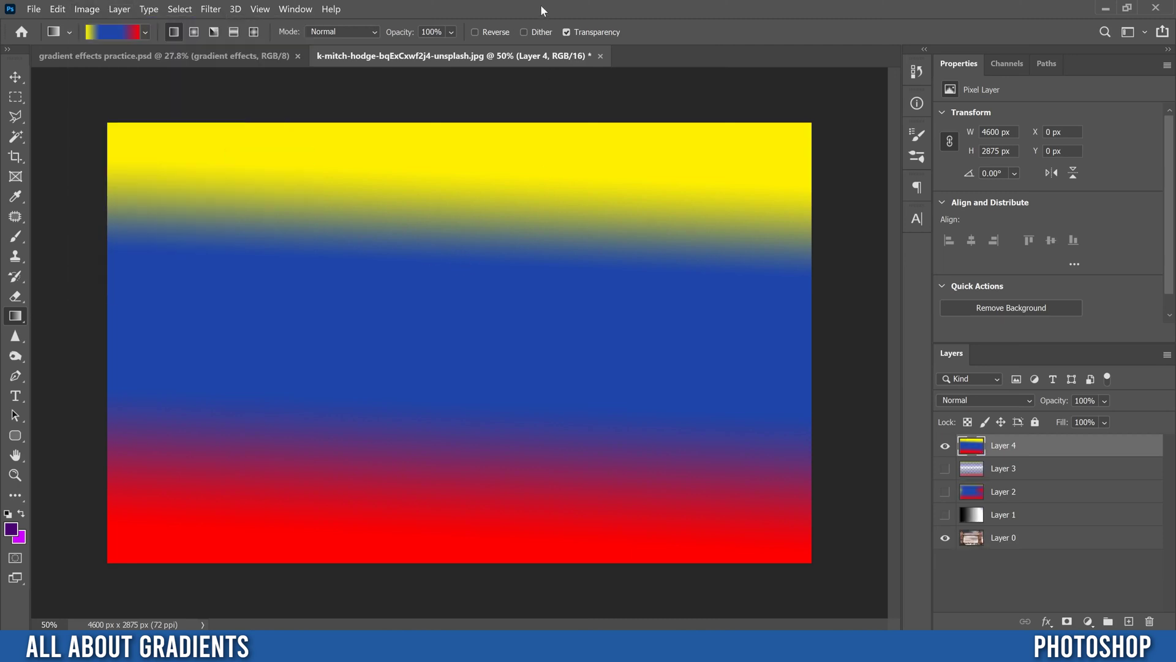
{"action": "left_click_drag", "start_coordinate": [434, 176], "coordinate": [434, 507]}
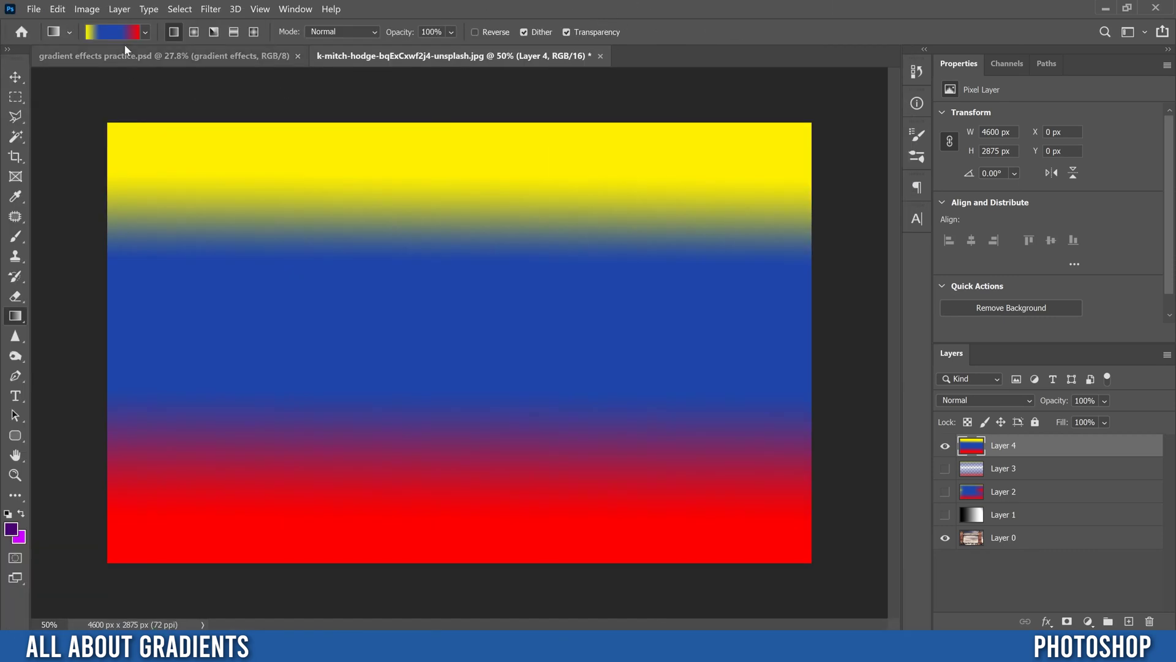
- Set the gradient's middle opacity stop to 0% and toggle the Transparency option
{"action": "left_click", "coordinate": [118, 30]}
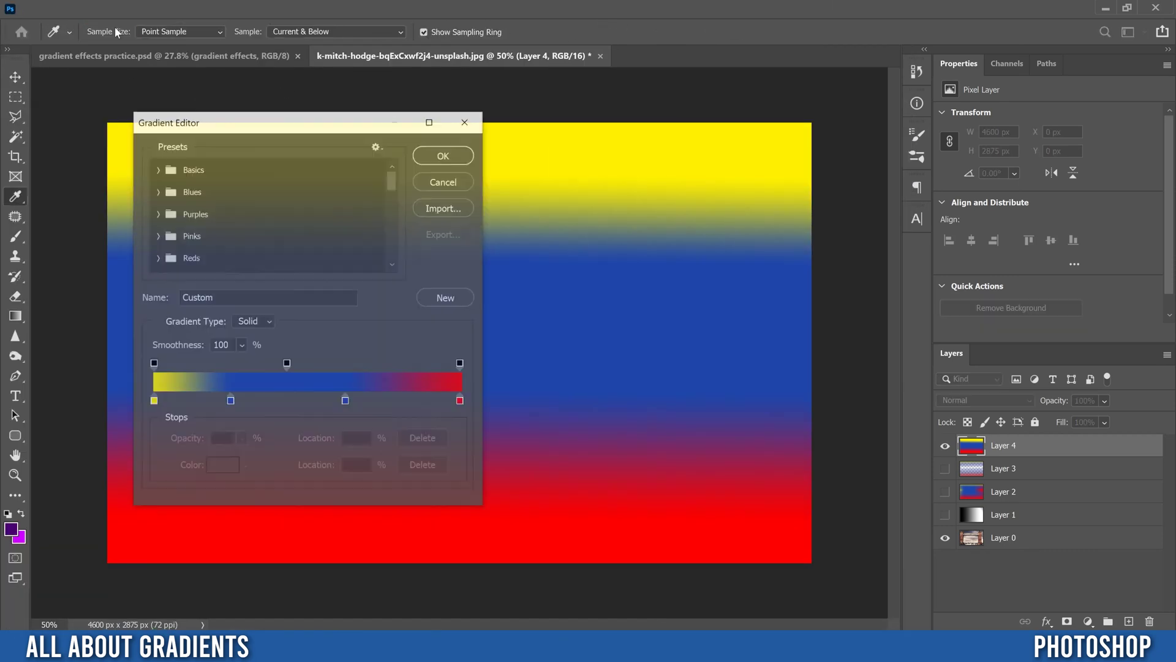
{"action": "left_click", "coordinate": [286, 363]}
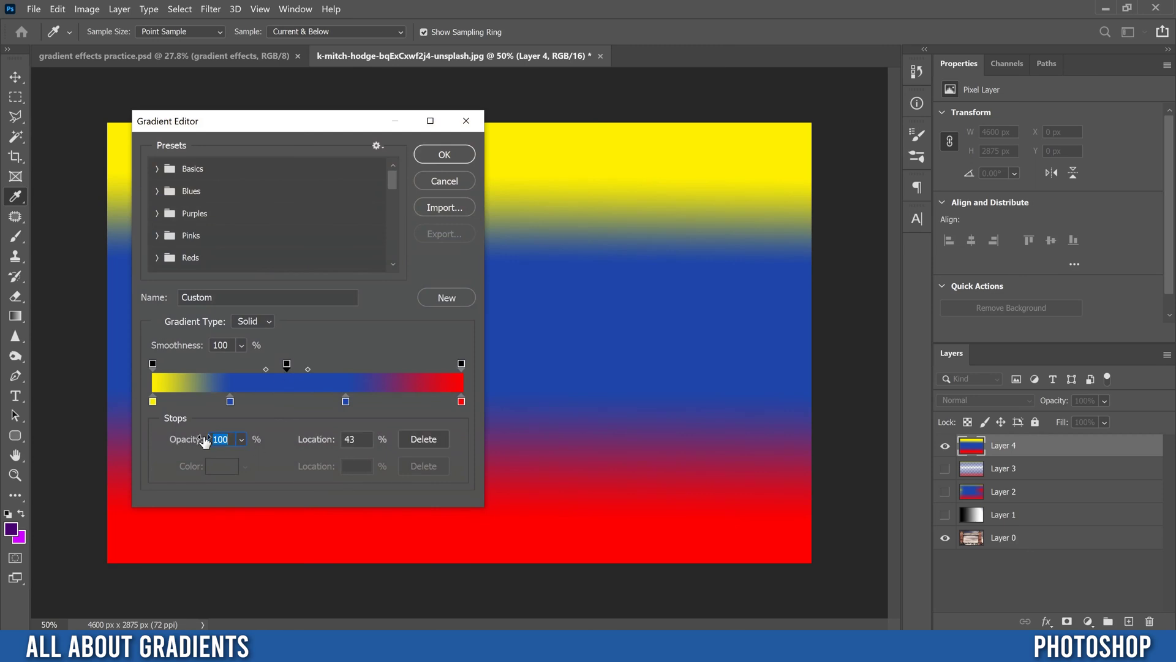
{"action": "type", "text": "0"}
{"action": "left_click", "coordinate": [444, 154]}
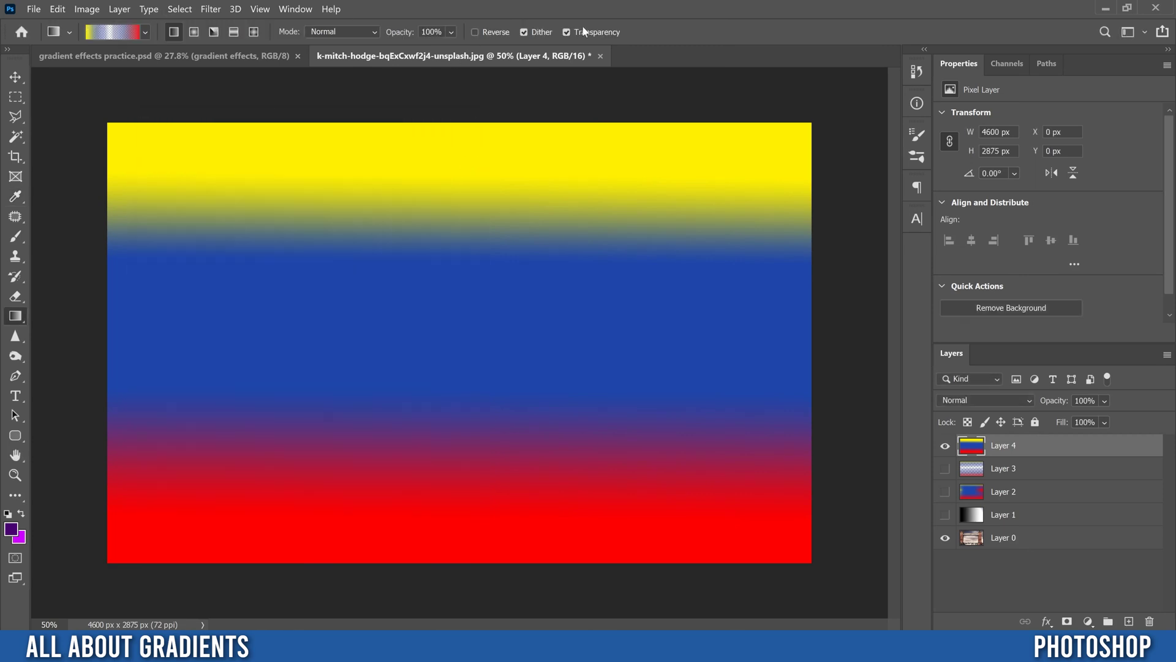
{"action": "left_click", "coordinate": [566, 32]}
{"action": "left_click", "coordinate": [566, 32]}
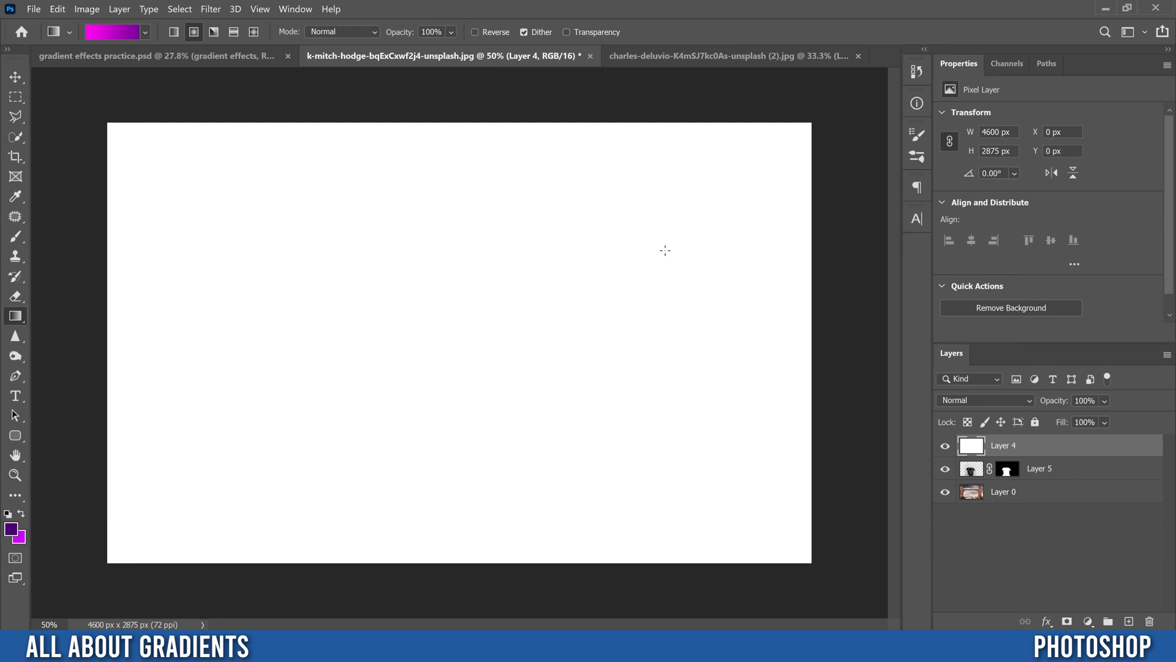
{"action": "left_click", "coordinate": [1088, 621]}
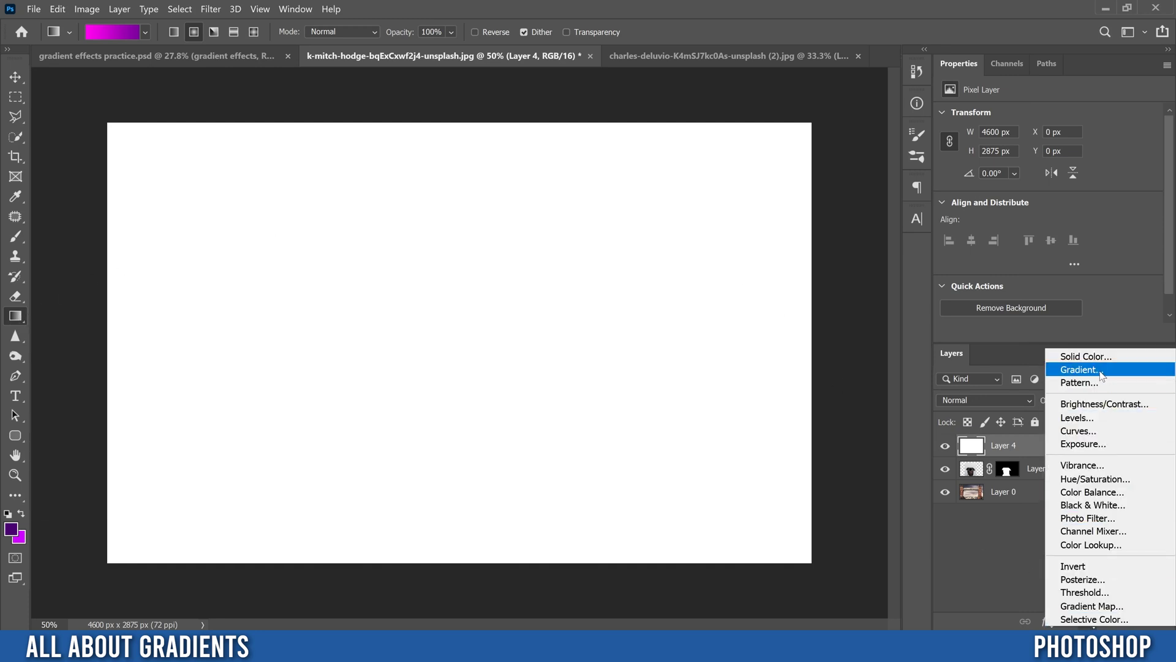
{"action": "left_click", "coordinate": [1001, 543]}
{"action": "left_click", "coordinate": [1046, 621]}
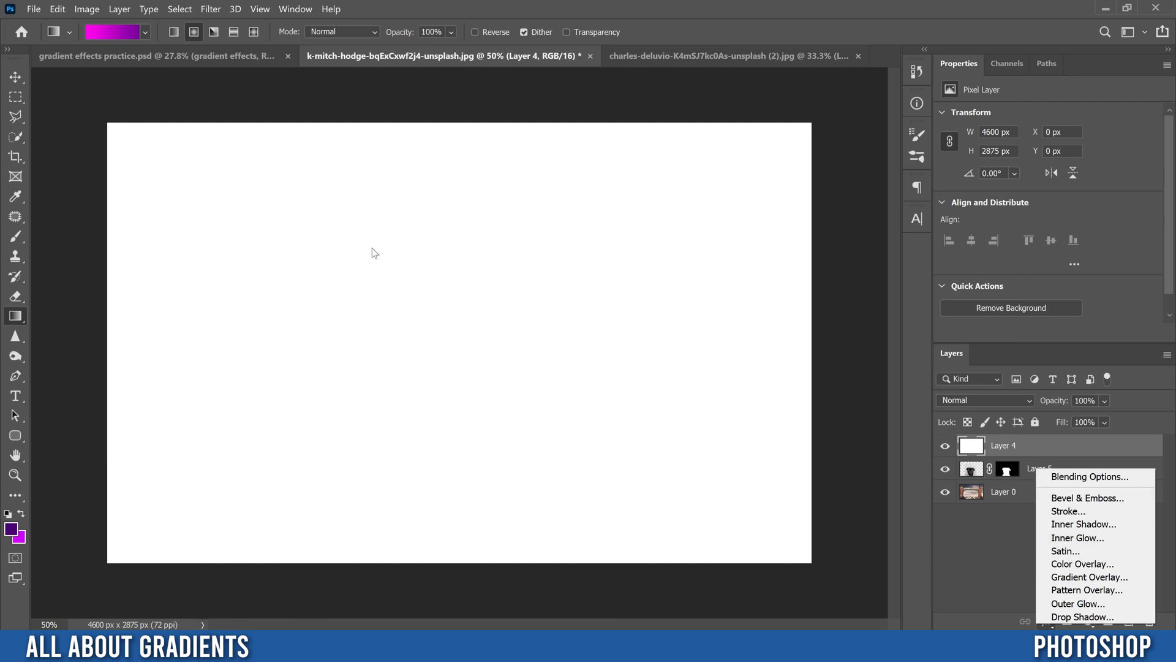
- Draw a radial magenta-to-purple gradient on Layer 4 from the image centre to its upper-left corner, and compare with Layer 4 hidden and shown
{"action": "left_click", "coordinate": [194, 33]}
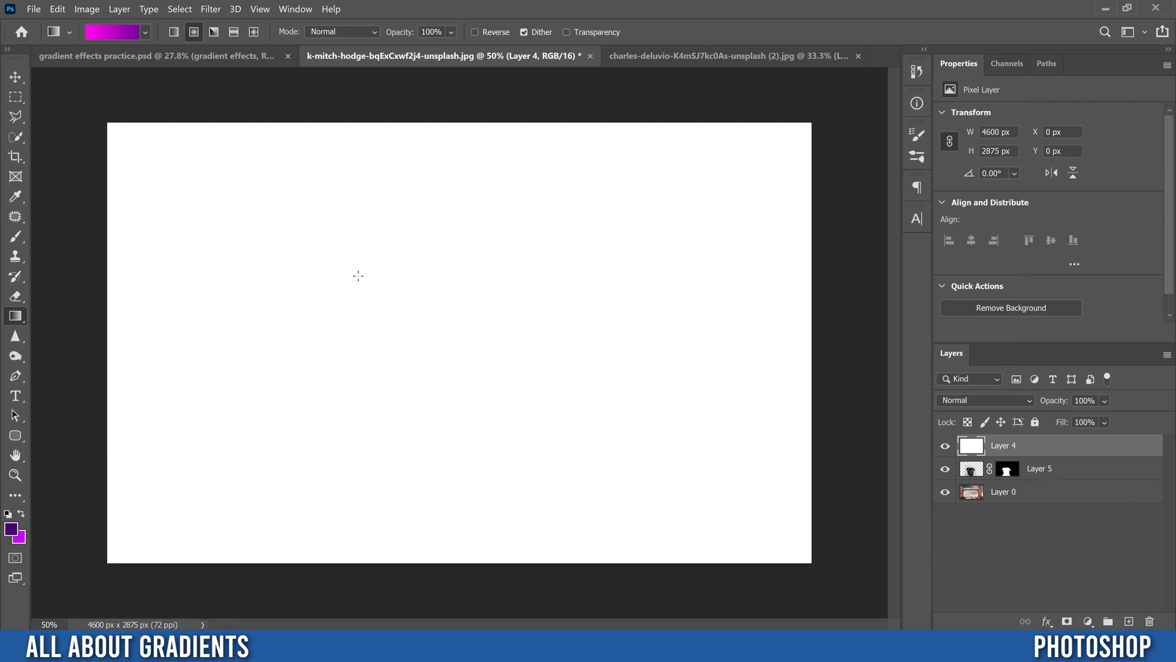
{"action": "left_click_drag", "start_coordinate": [434, 335], "coordinate": [100, 122]}
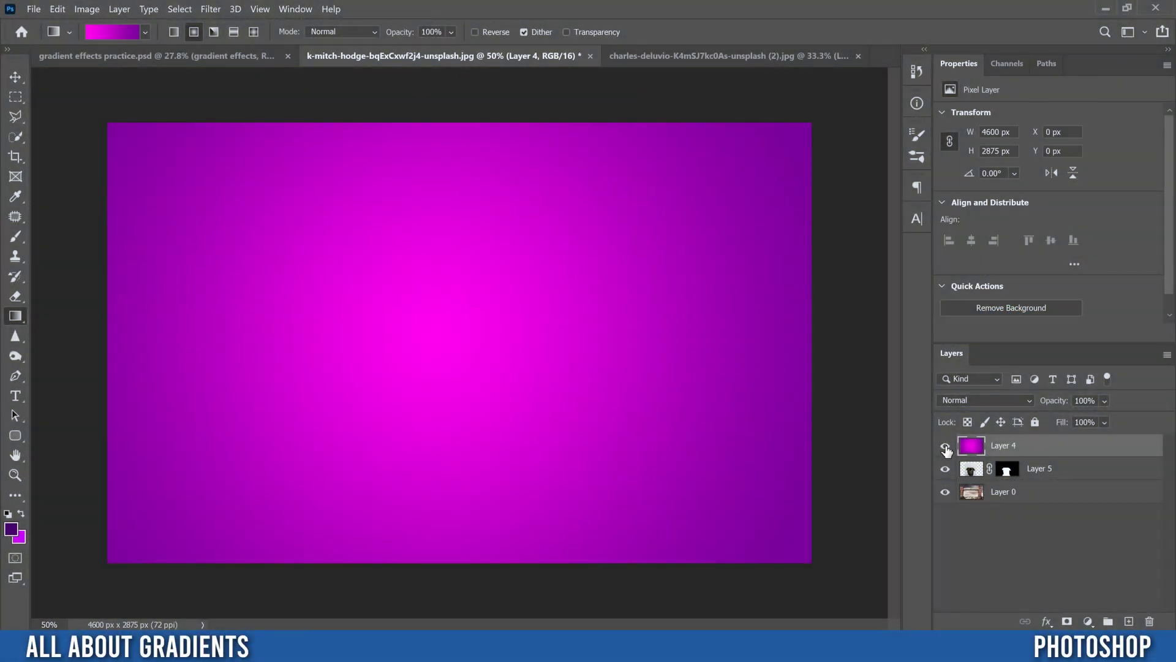
{"action": "left_click", "coordinate": [945, 445]}
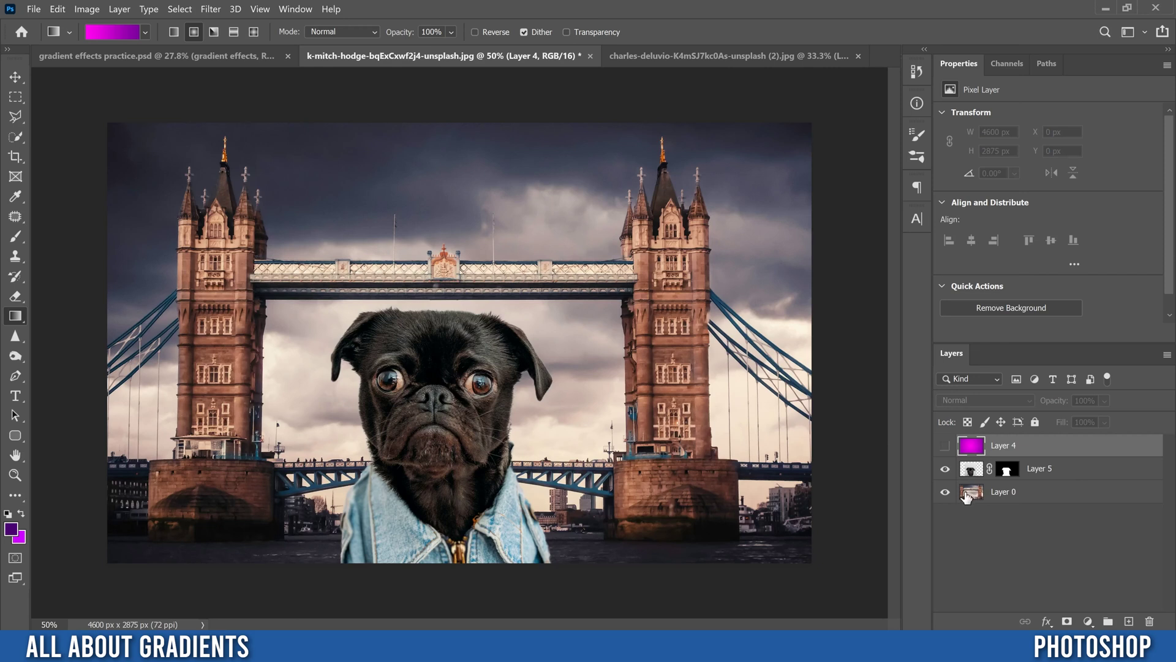
{"action": "left_click", "coordinate": [966, 498]}
{"action": "left_click", "coordinate": [945, 445]}
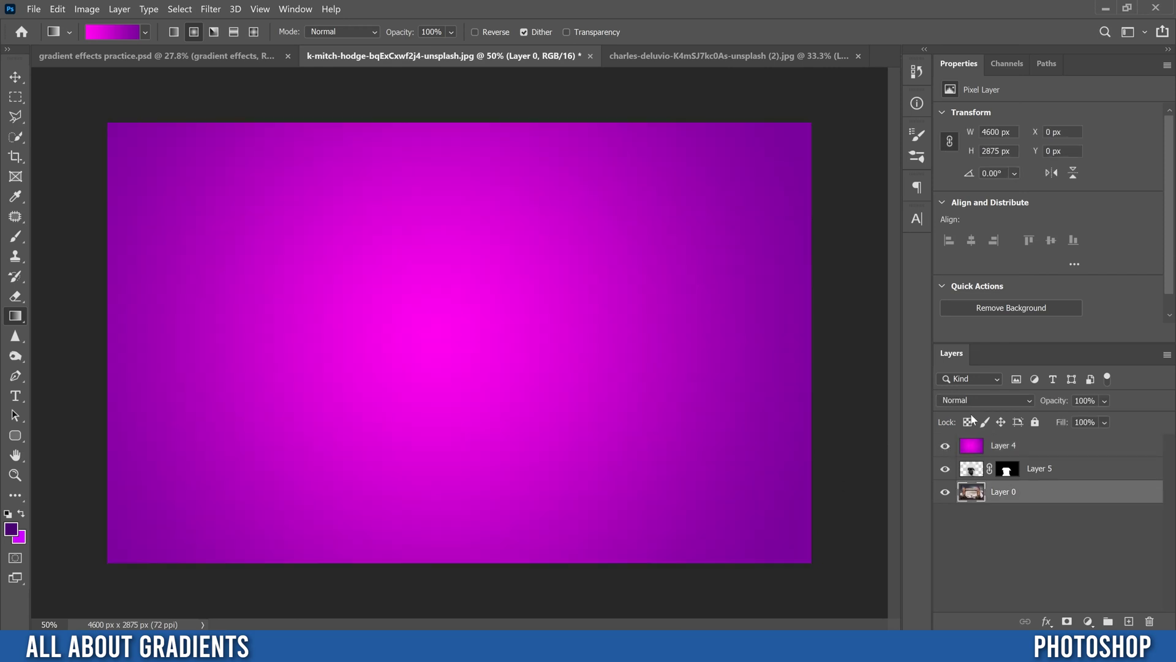
- Set Layer 4's blend mode to Overlay
{"action": "left_click", "coordinate": [970, 447]}
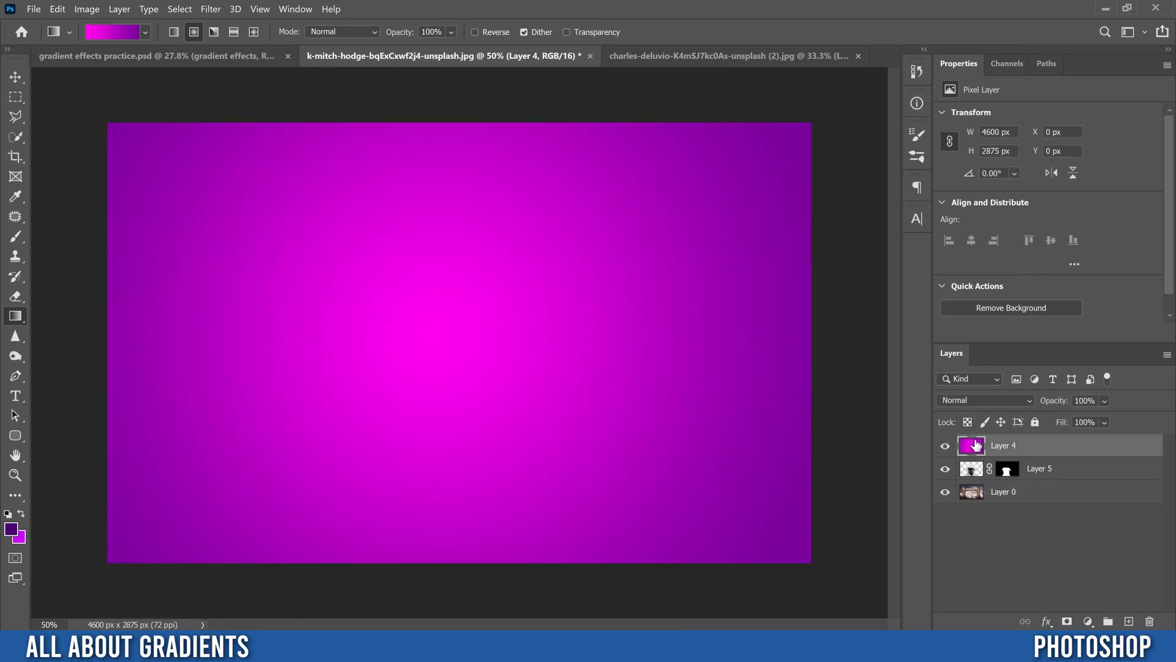
{"action": "left_click", "coordinate": [977, 399]}
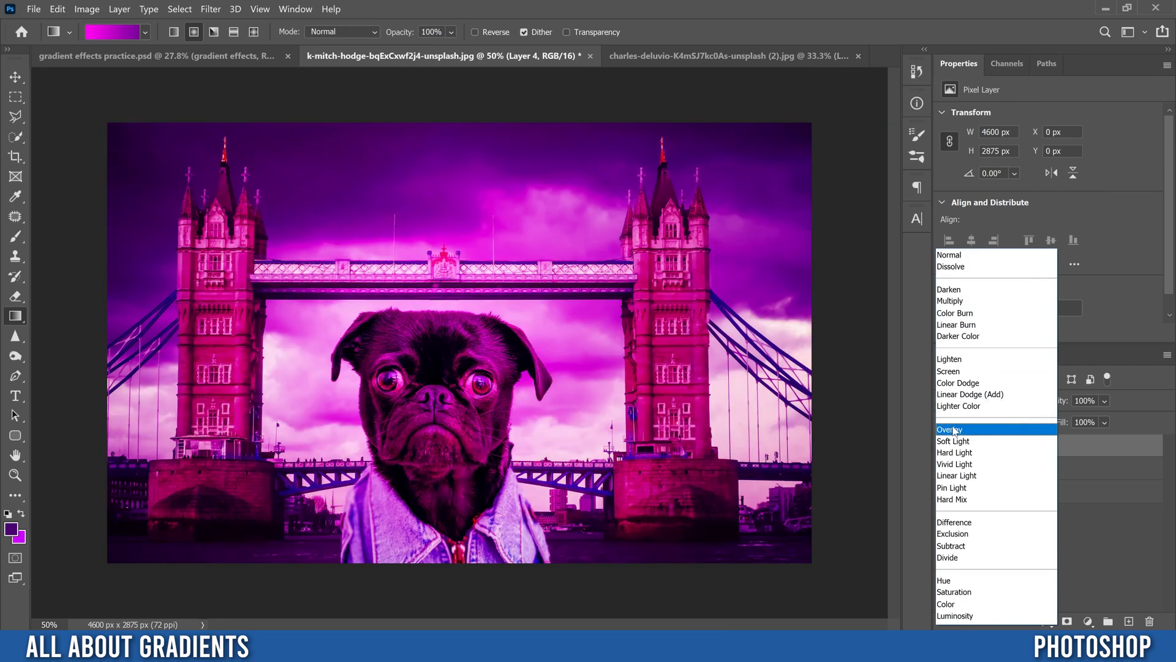
{"action": "left_click", "coordinate": [953, 431]}
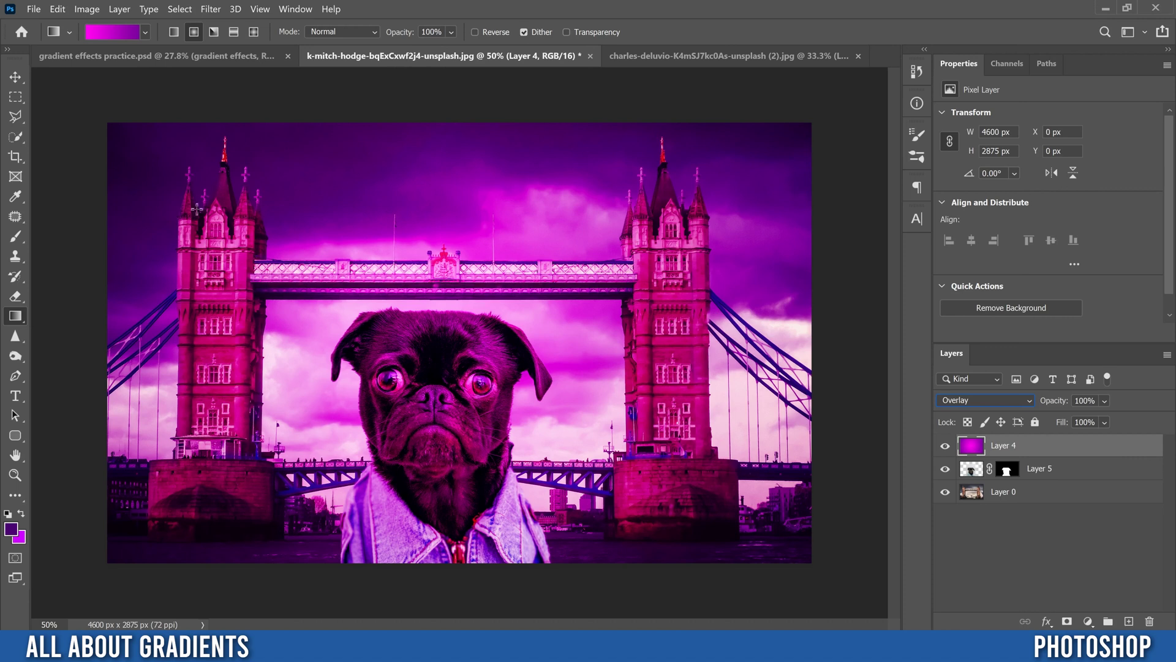
- Change the gradient's end color stop to a darker purple and redraw the radial gradient on Layer 4 outward from the pug's face
{"action": "left_click", "coordinate": [112, 33]}
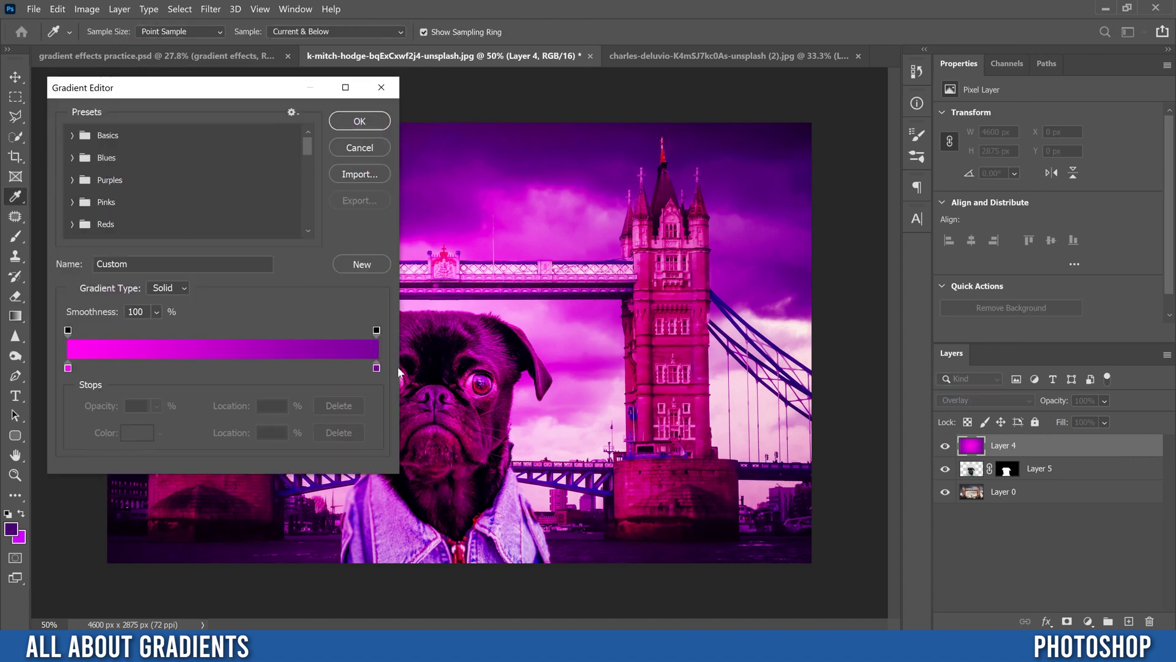
{"action": "double_click", "coordinate": [376, 368]}
{"action": "left_click_drag", "start_coordinate": [720, 305], "coordinate": [760, 361]}
{"action": "left_click", "coordinate": [884, 228]}
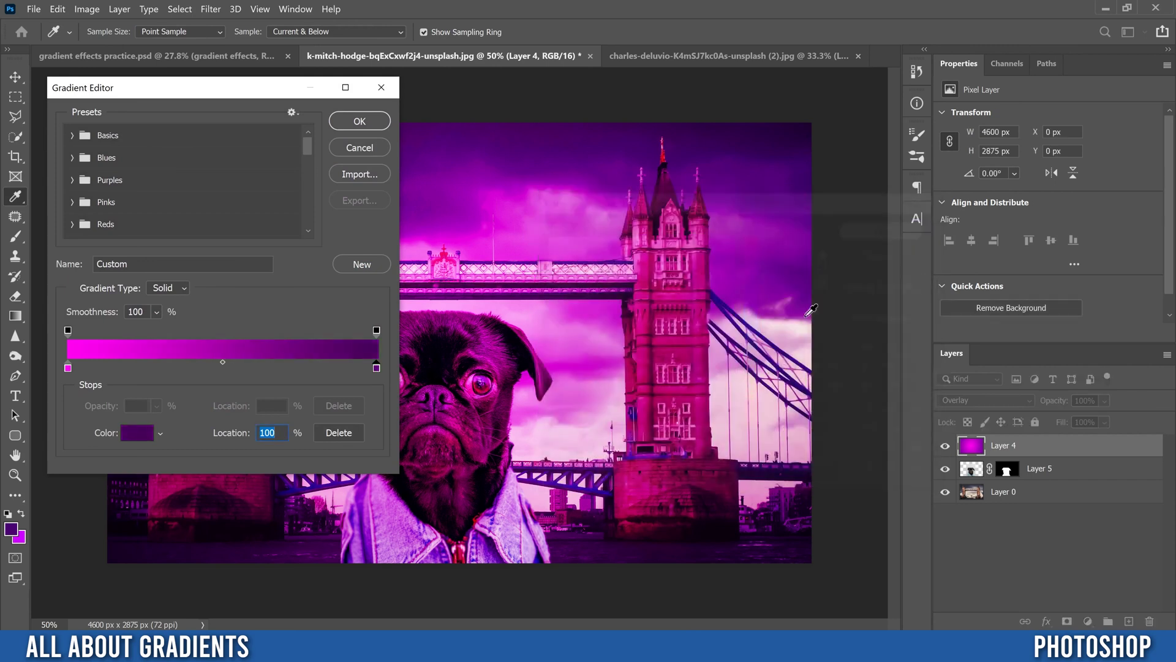
{"action": "left_click", "coordinate": [368, 122]}
{"action": "left_click_drag", "start_coordinate": [434, 375], "coordinate": [259, 228]}
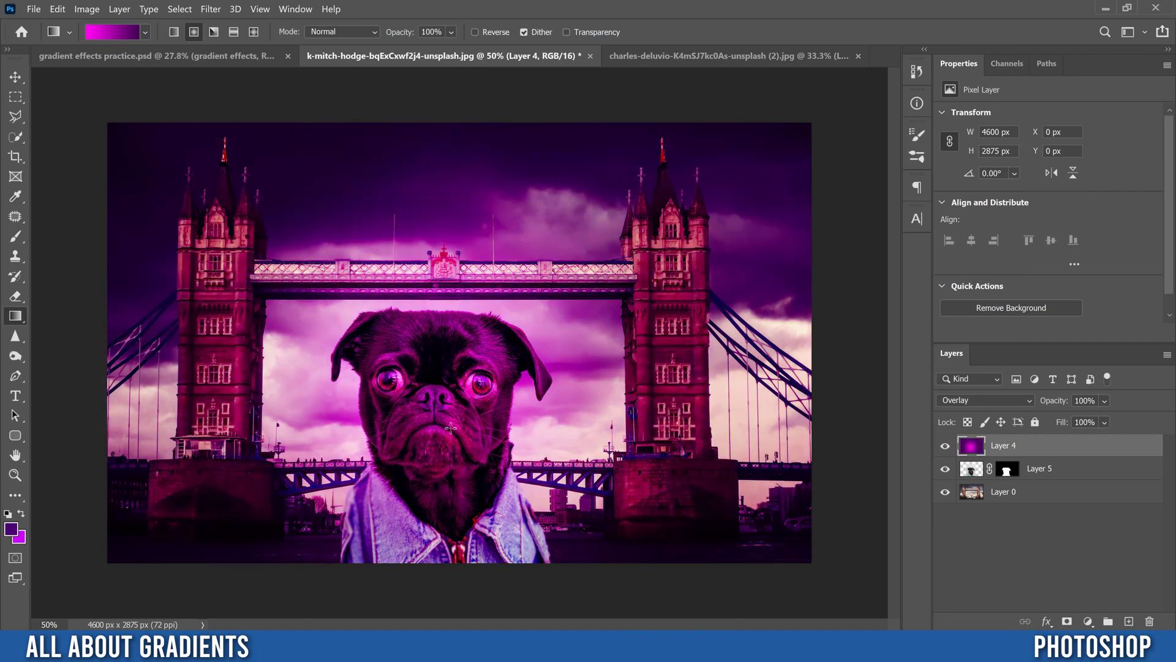
{"action": "left_click_drag", "start_coordinate": [420, 407], "coordinate": [151, 191]}
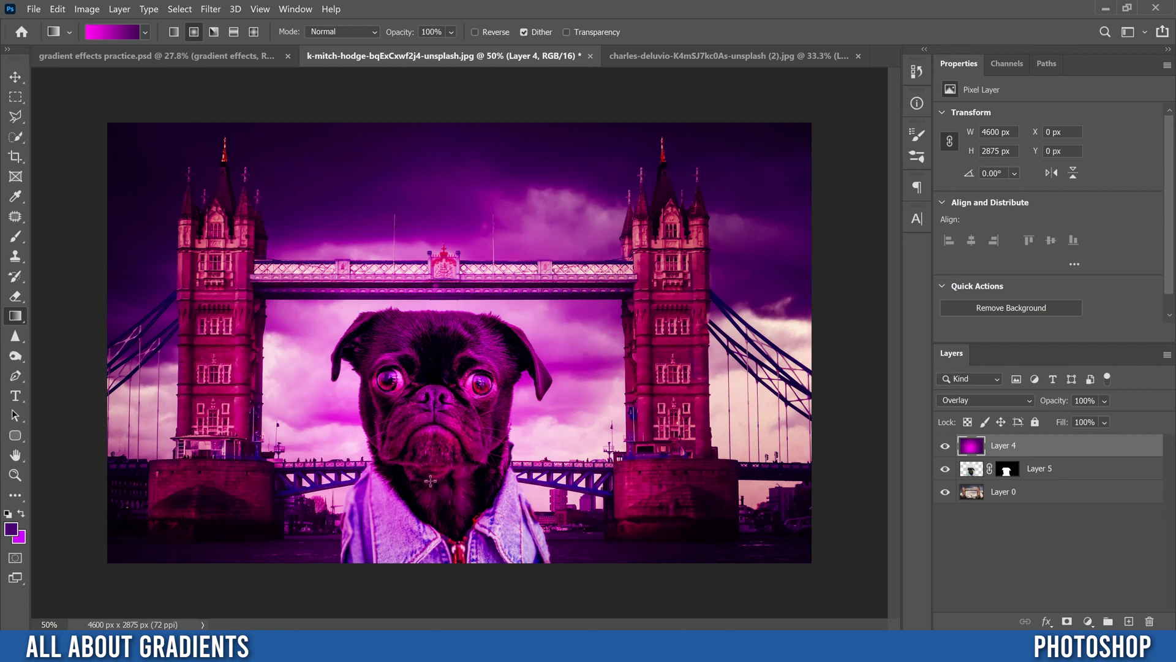
- Hide Layer 4 and add a Gradient fill layer above it with the Overlay blend mode
{"action": "left_click", "coordinate": [945, 445]}
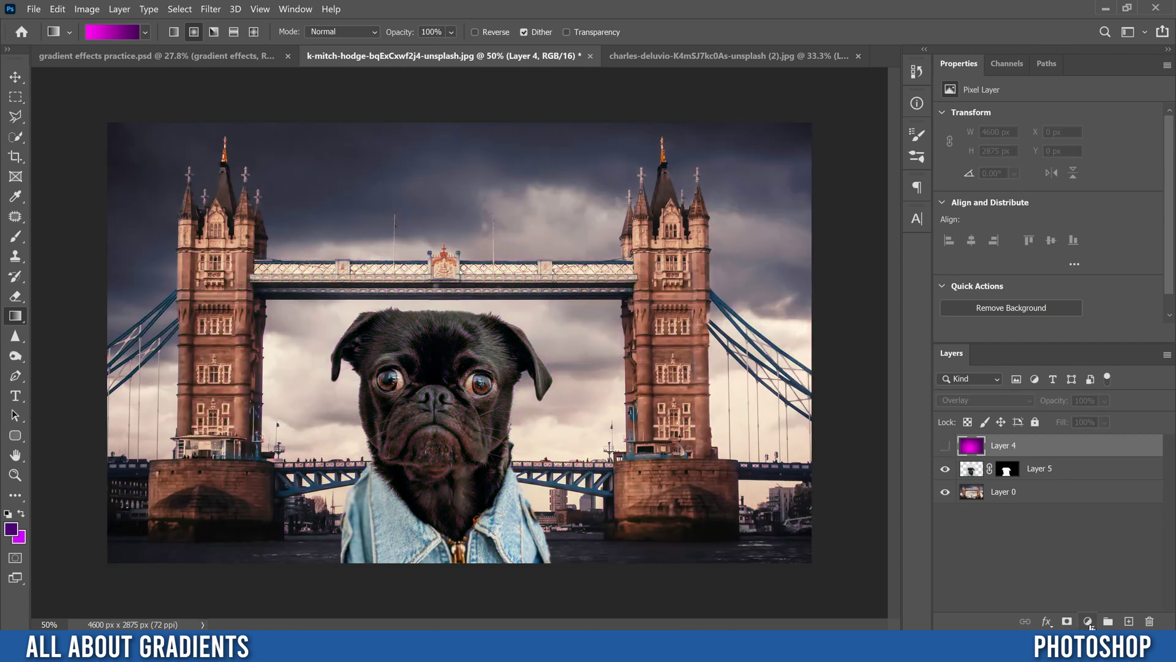
{"action": "left_click", "coordinate": [1088, 622]}
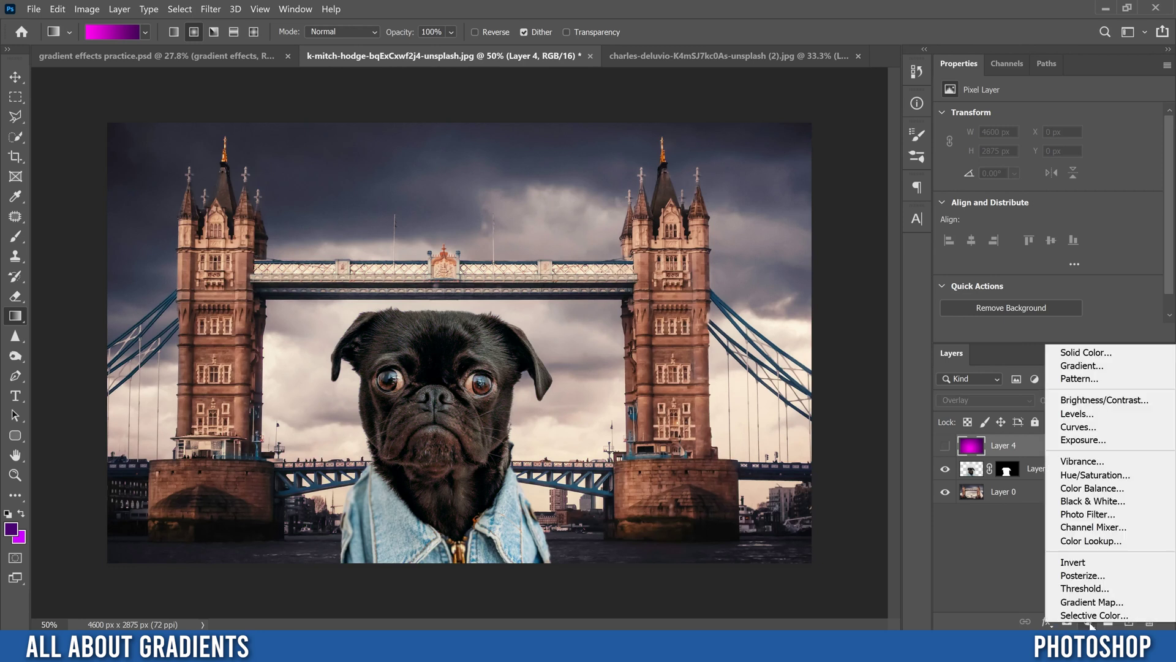
{"action": "left_click", "coordinate": [1082, 364]}
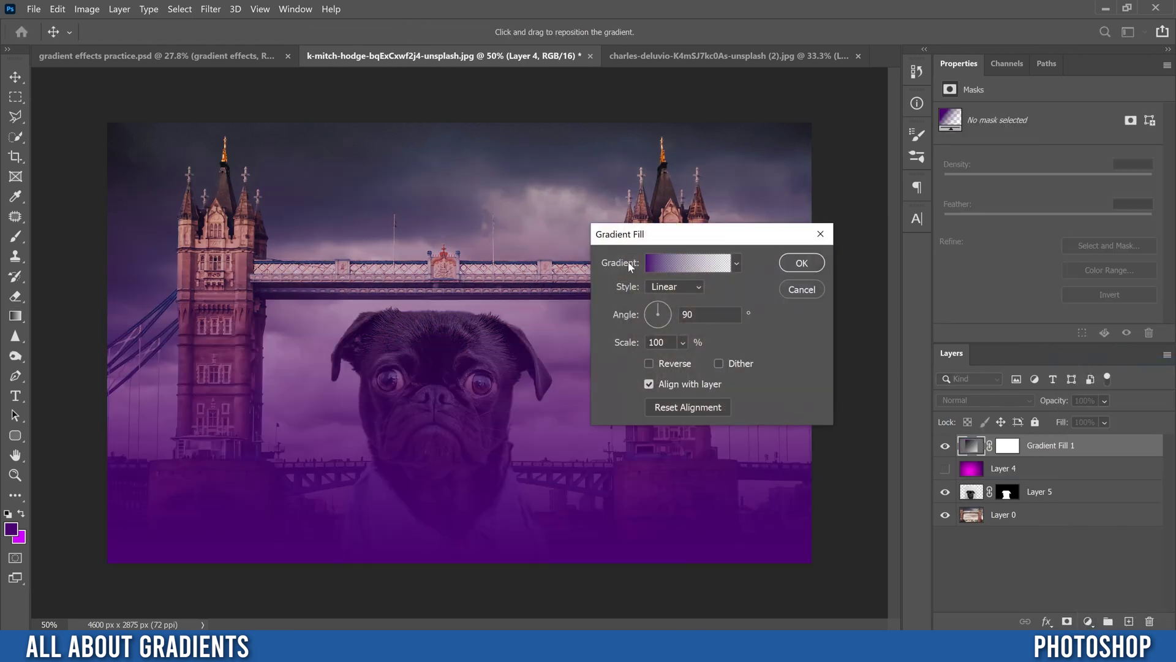
{"action": "left_click", "coordinate": [800, 263]}
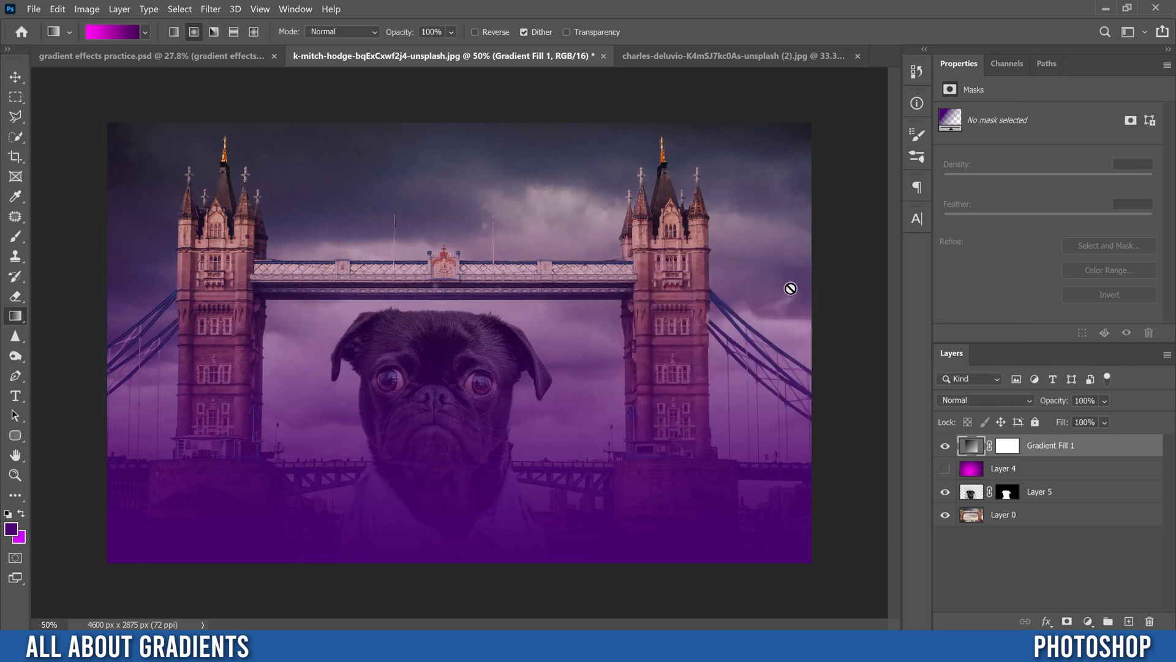
{"action": "left_click", "coordinate": [968, 398]}
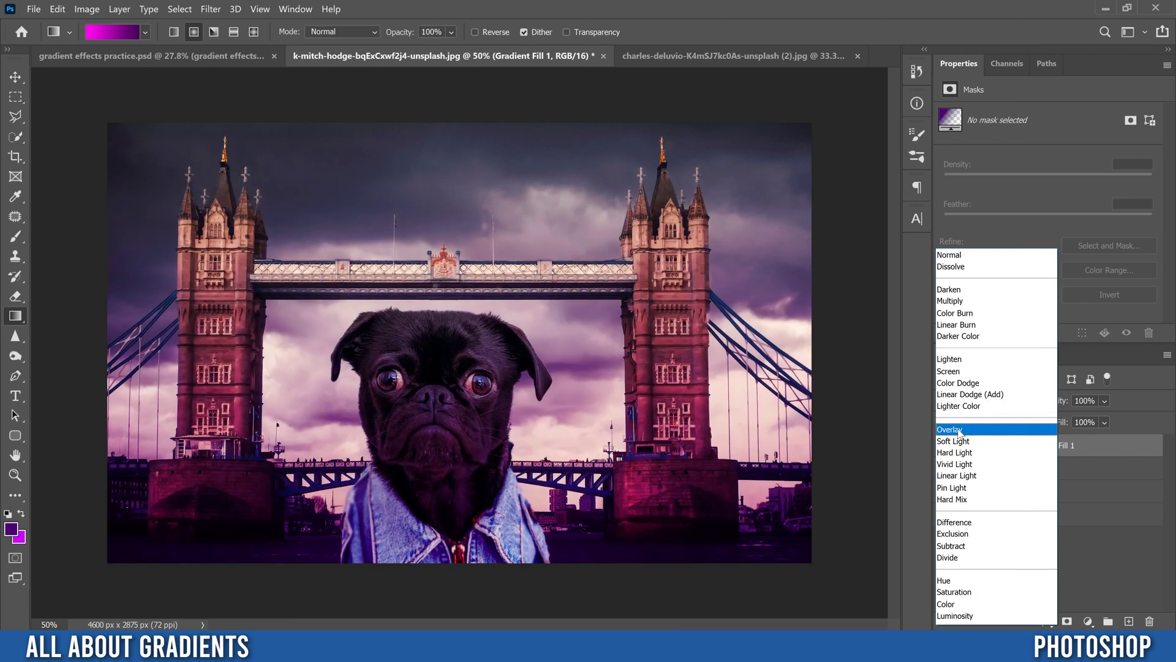
{"action": "left_click", "coordinate": [960, 429]}
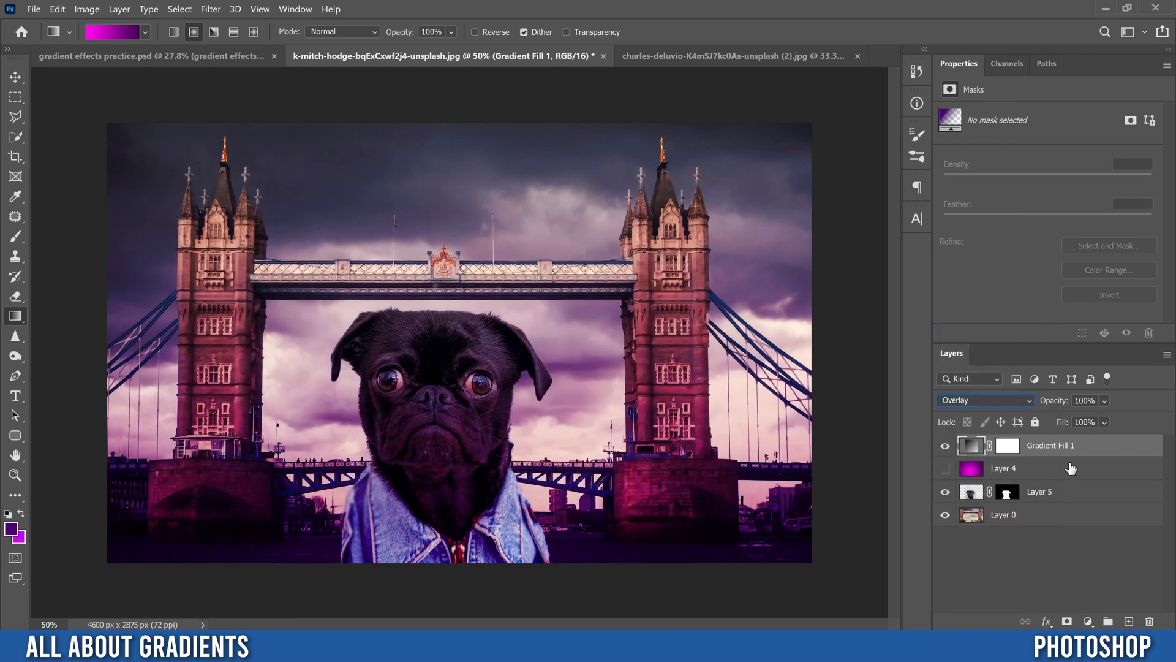
- Reopen the Gradient Fill 1 settings and set the style to Radial
{"action": "double_click", "coordinate": [972, 450]}
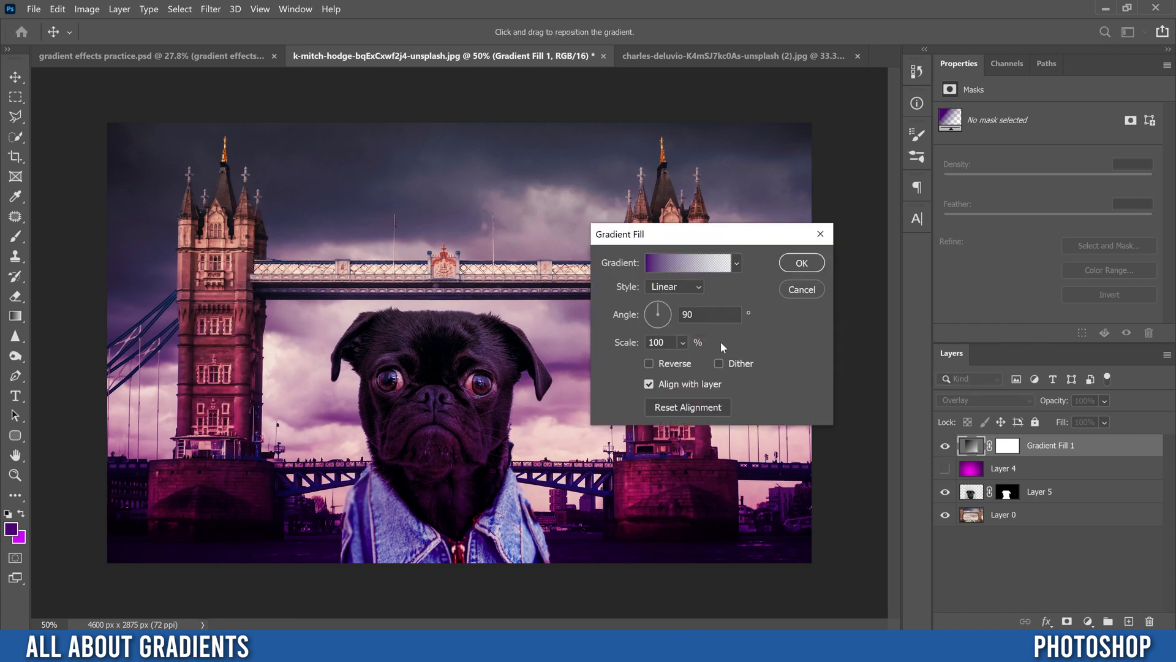
{"action": "left_click_drag", "start_coordinate": [696, 235], "coordinate": [737, 252]}
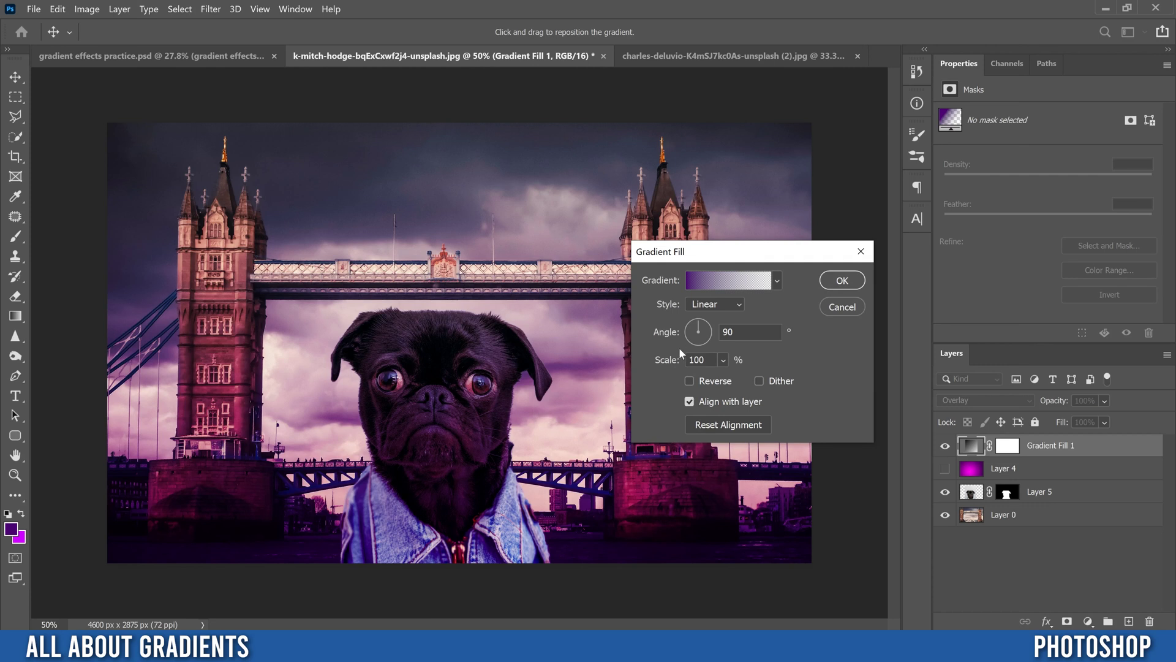
{"action": "left_click", "coordinate": [727, 304]}
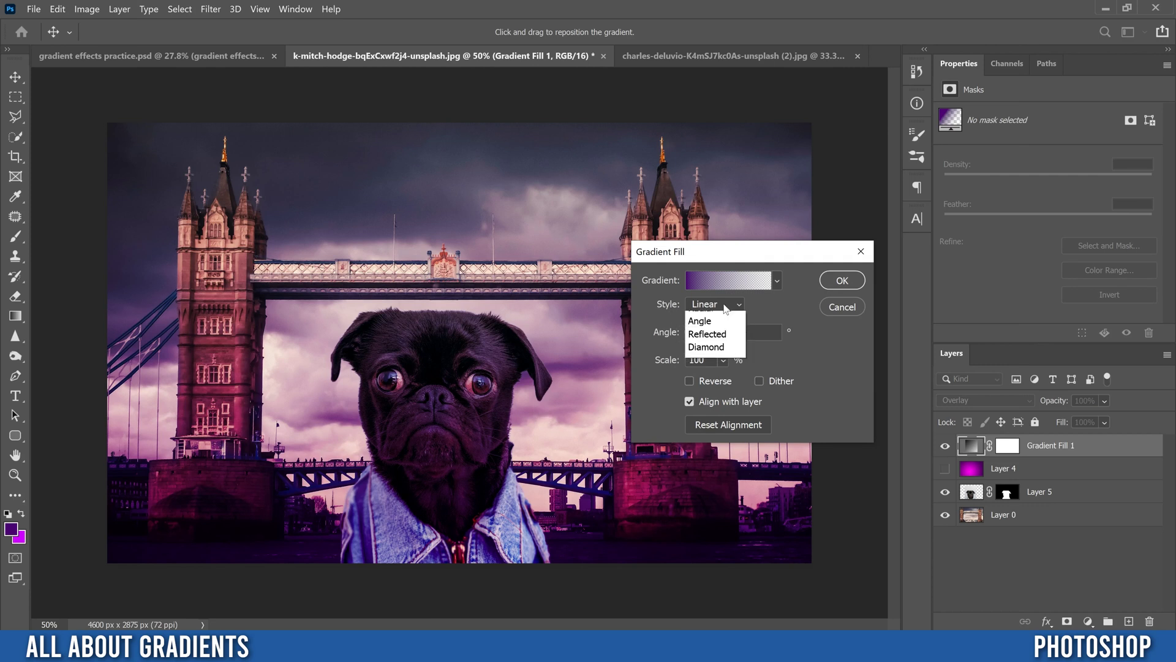
{"action": "left_click", "coordinate": [701, 331]}
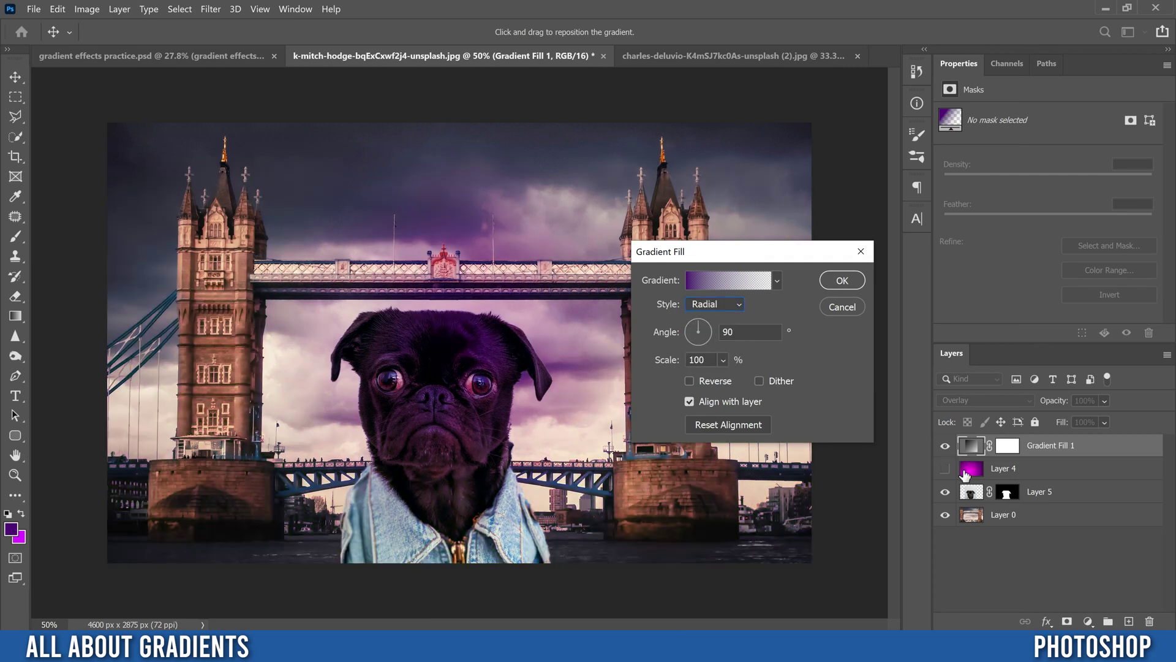
- Recolor the fill's gradient from the bright purple background color to the dark purple foreground color, raising the end opacity stop to 100%
{"action": "left_click", "coordinate": [714, 282]}
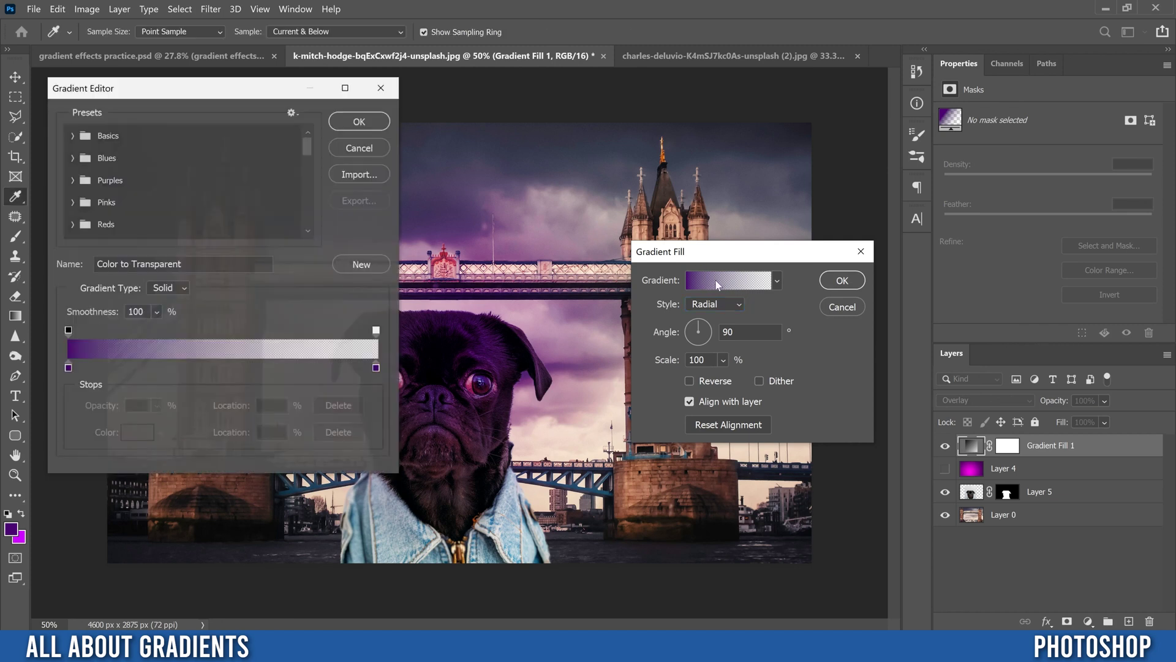
{"action": "left_click", "coordinate": [25, 536]}
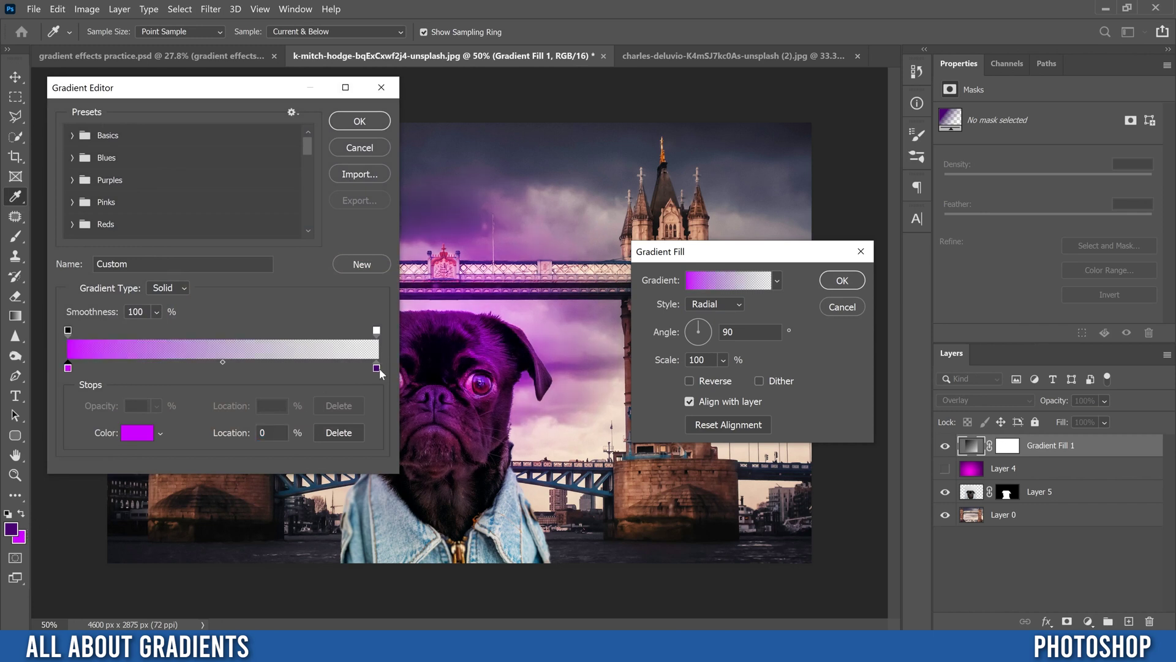
{"action": "left_click", "coordinate": [376, 368]}
{"action": "left_click", "coordinate": [13, 529]}
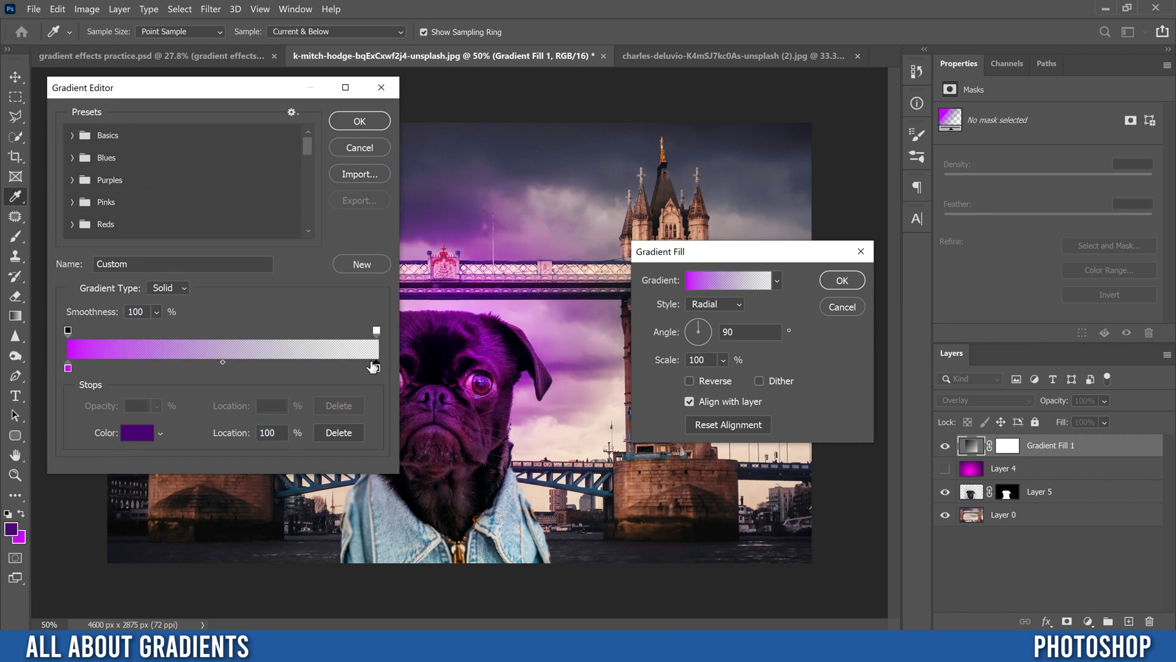
{"action": "left_click", "coordinate": [376, 331]}
{"action": "left_click_drag", "start_coordinate": [110, 412], "coordinate": [399, 410]}
{"action": "left_click", "coordinate": [359, 122]}
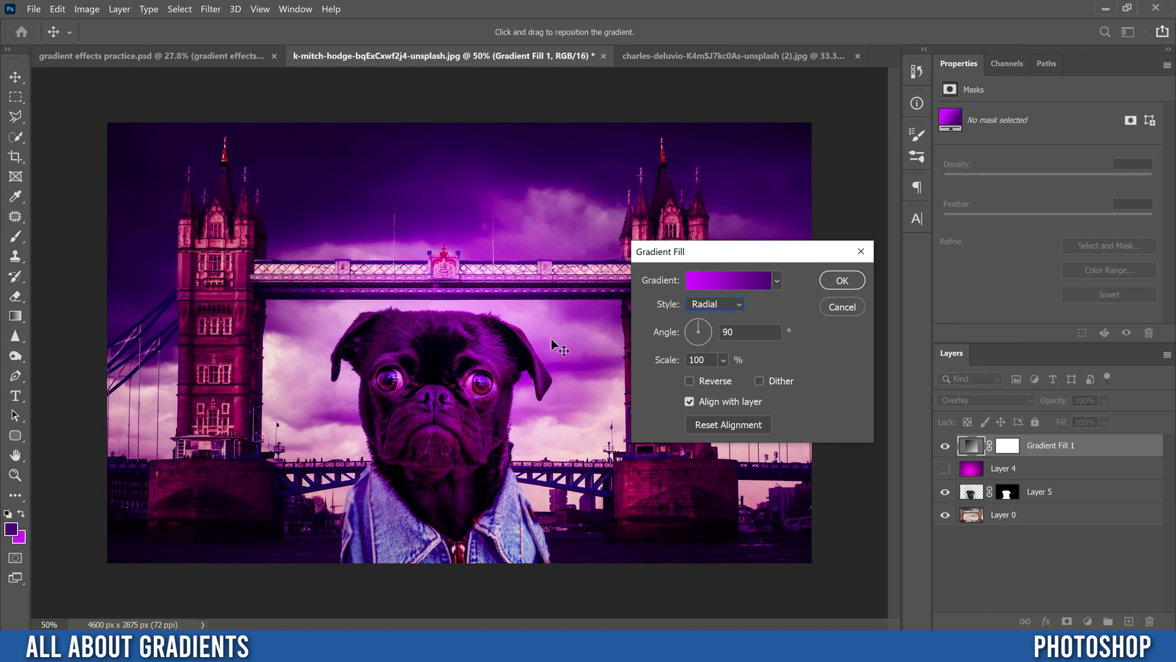
- Switch the gradient fill's style to Linear and set its angle to 161.2°
{"action": "left_click", "coordinate": [698, 304]}
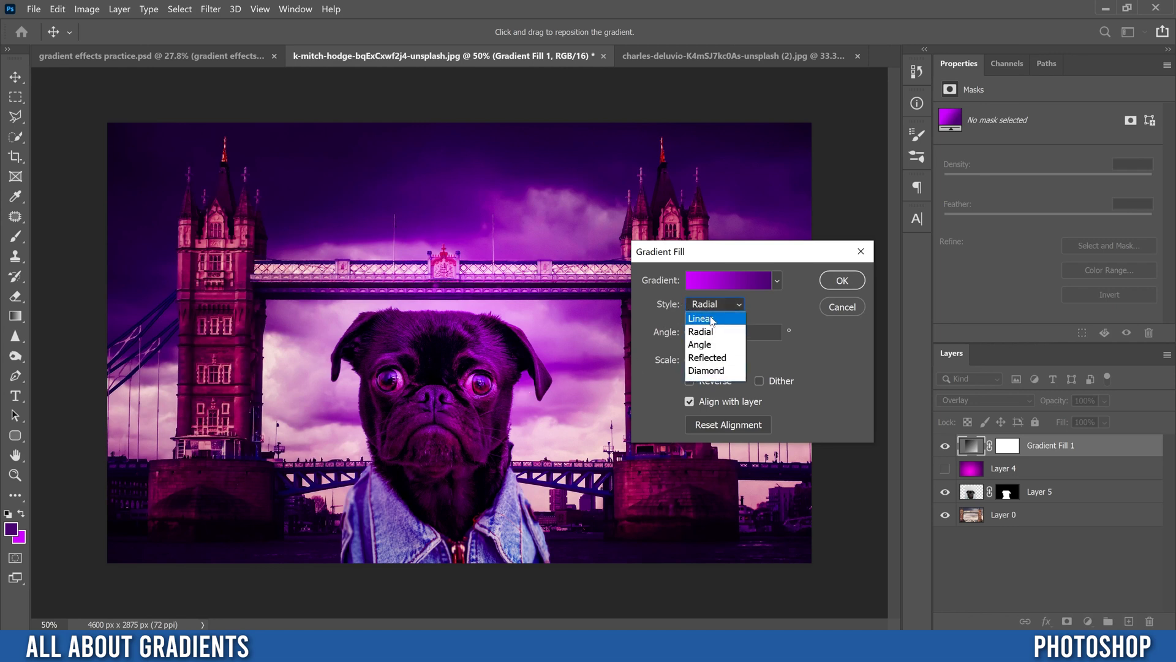
{"action": "left_click", "coordinate": [705, 317]}
{"action": "mouse_move", "coordinate": [686, 329]}
{"action": "left_mouse_down"}
{"action": "mouse_move", "coordinate": [696, 340]}
{"action": "mouse_move", "coordinate": [711, 330]}
{"action": "mouse_move", "coordinate": [686, 327]}
{"action": "left_mouse_up"}
- Set the gradient fill's style back to Radial and its scale to 60%
{"action": "left_click", "coordinate": [703, 307]}
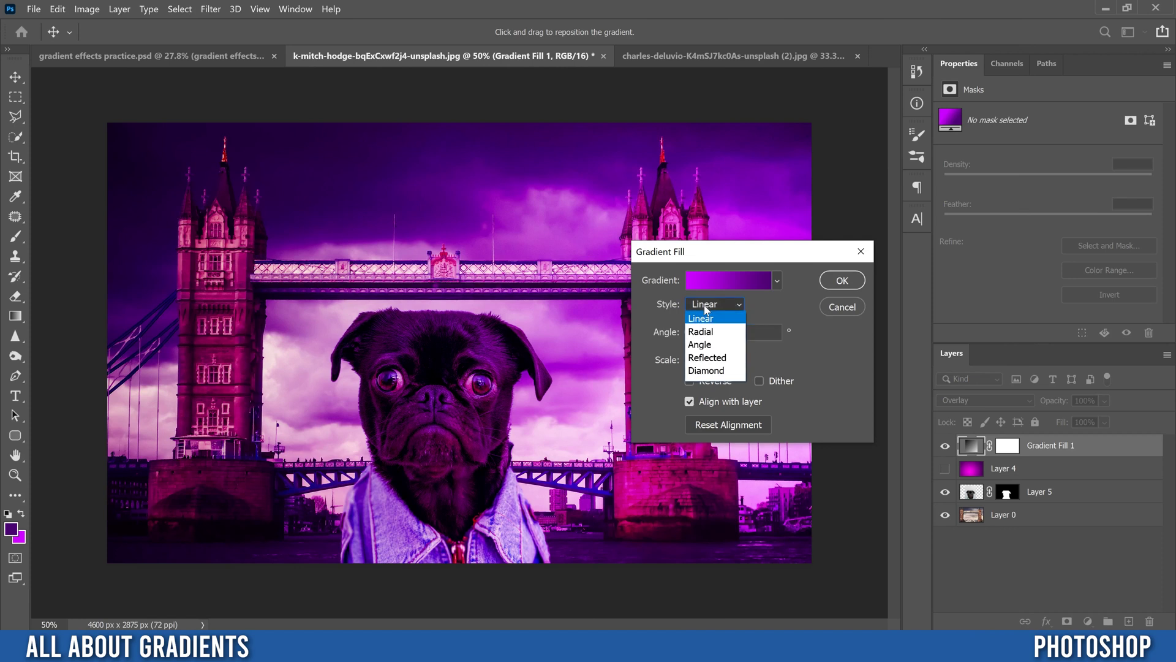
{"action": "left_click", "coordinate": [701, 327]}
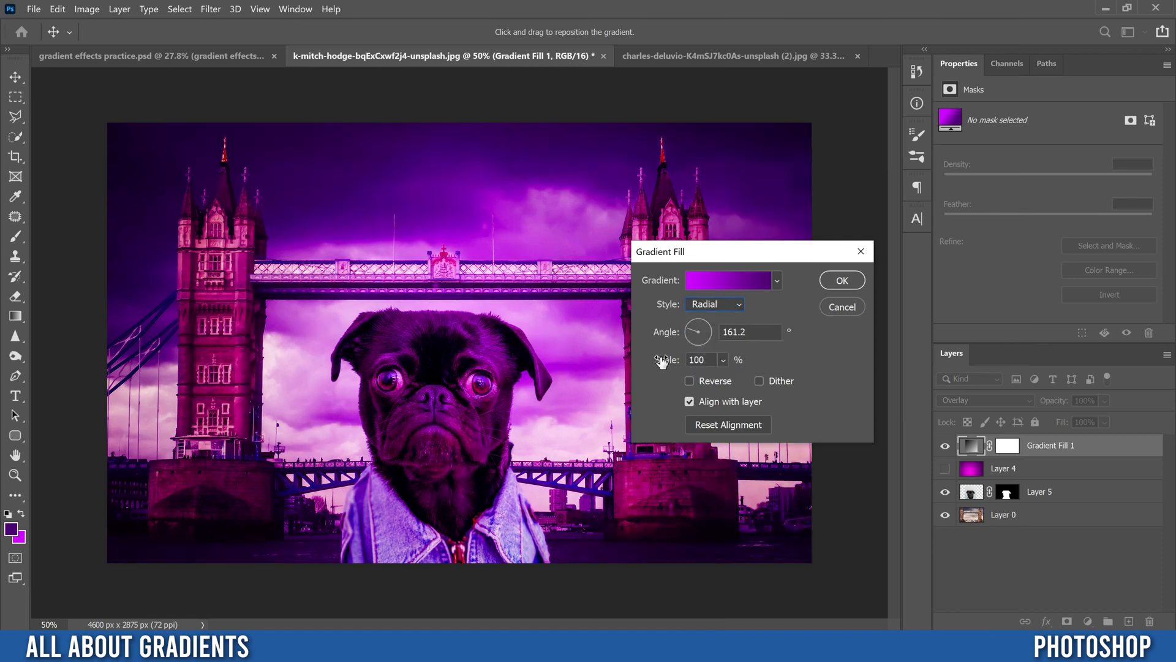
{"action": "left_click_drag", "start_coordinate": [660, 362], "coordinate": [634, 361]}
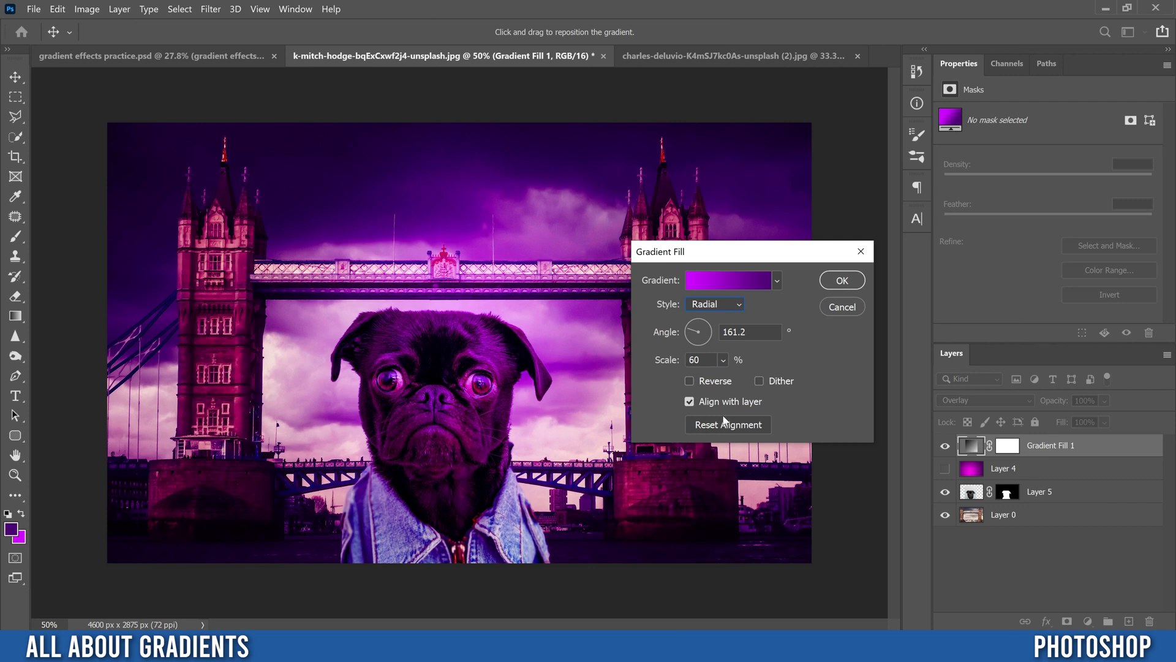
- Turn off Align with layer for the gradient fill, shift the radial gradient's center over the dog's face, and apply the settings
{"action": "left_click", "coordinate": [690, 401]}
{"action": "left_click_drag", "start_coordinate": [395, 383], "coordinate": [413, 408]}
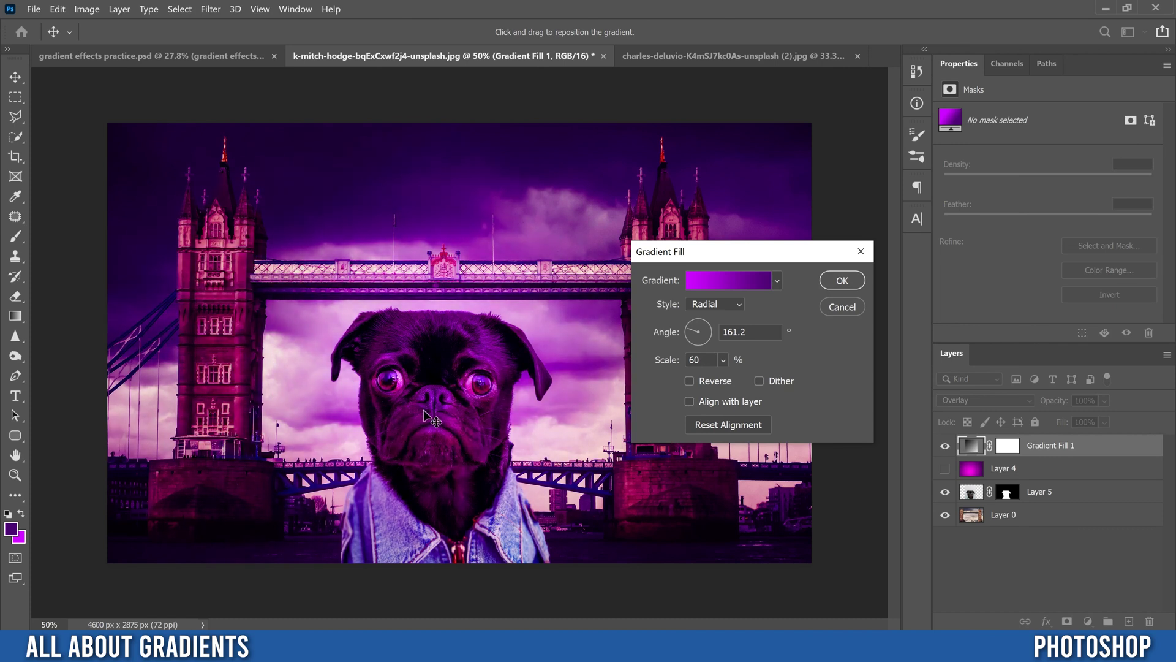
{"action": "left_click", "coordinate": [842, 281]}
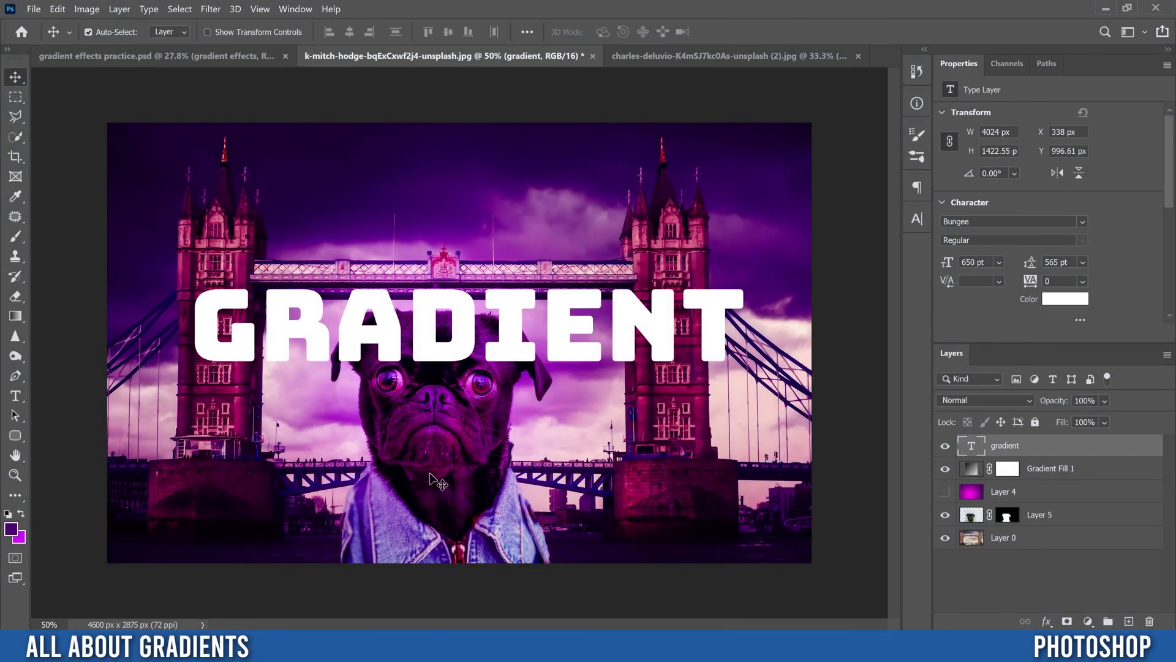
- Add a Gradient Overlay effect to the GRADIENT text layer and move the settings dialog clear of the text
{"action": "left_click", "coordinate": [1041, 469]}
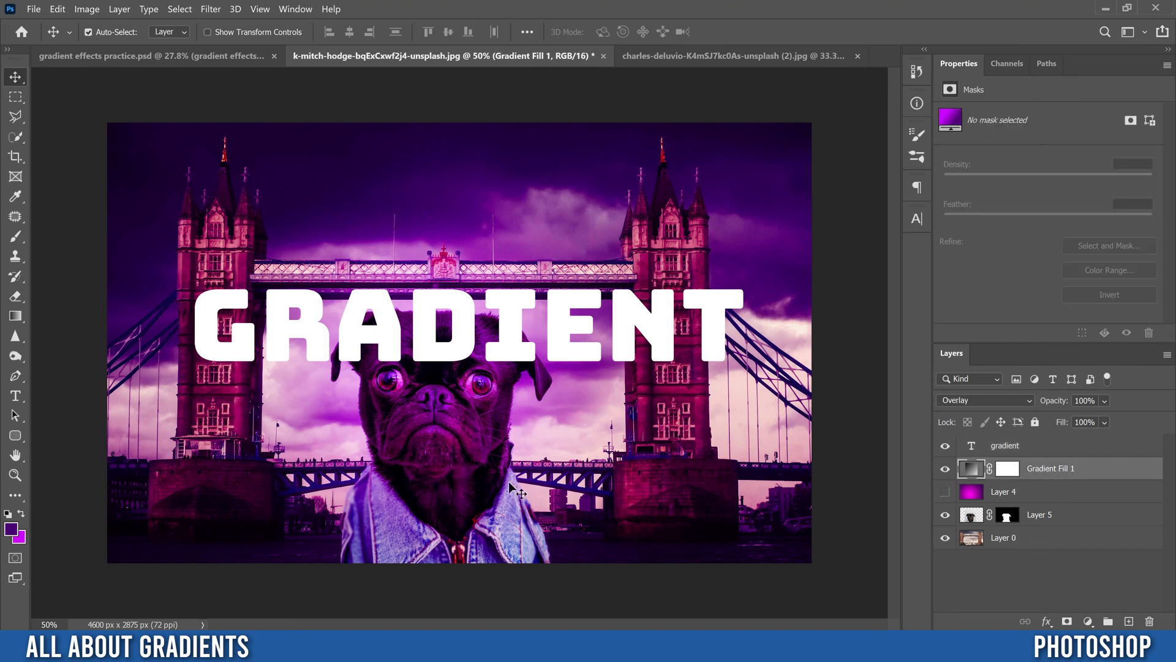
{"action": "left_click", "coordinate": [387, 327]}
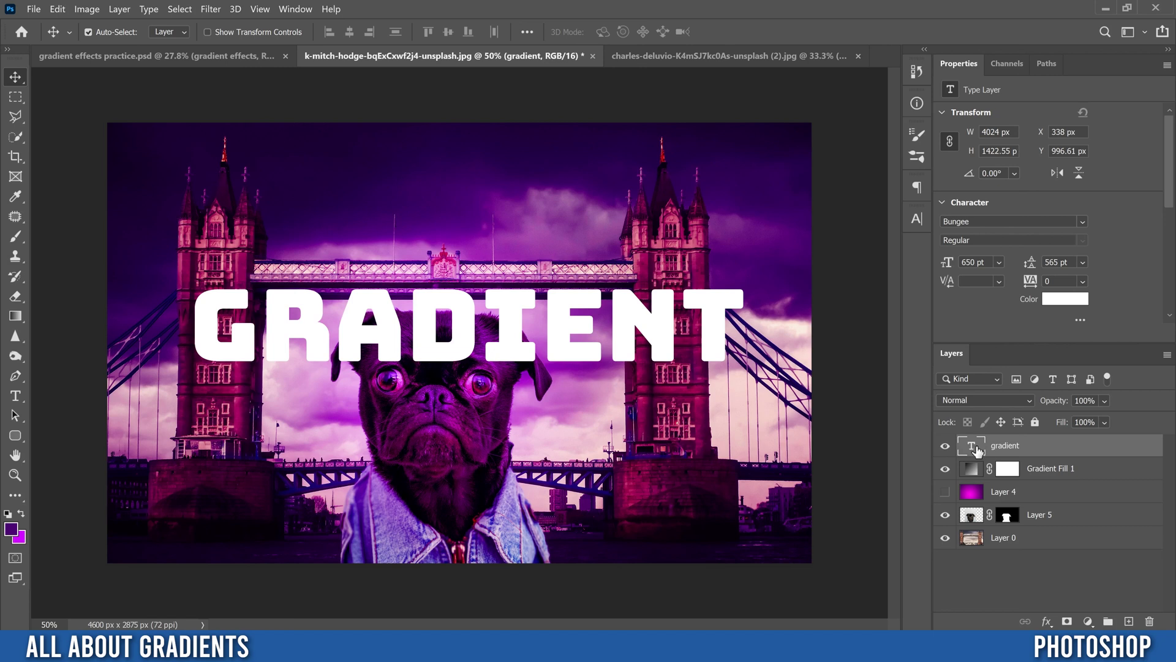
{"action": "left_click", "coordinate": [1047, 621]}
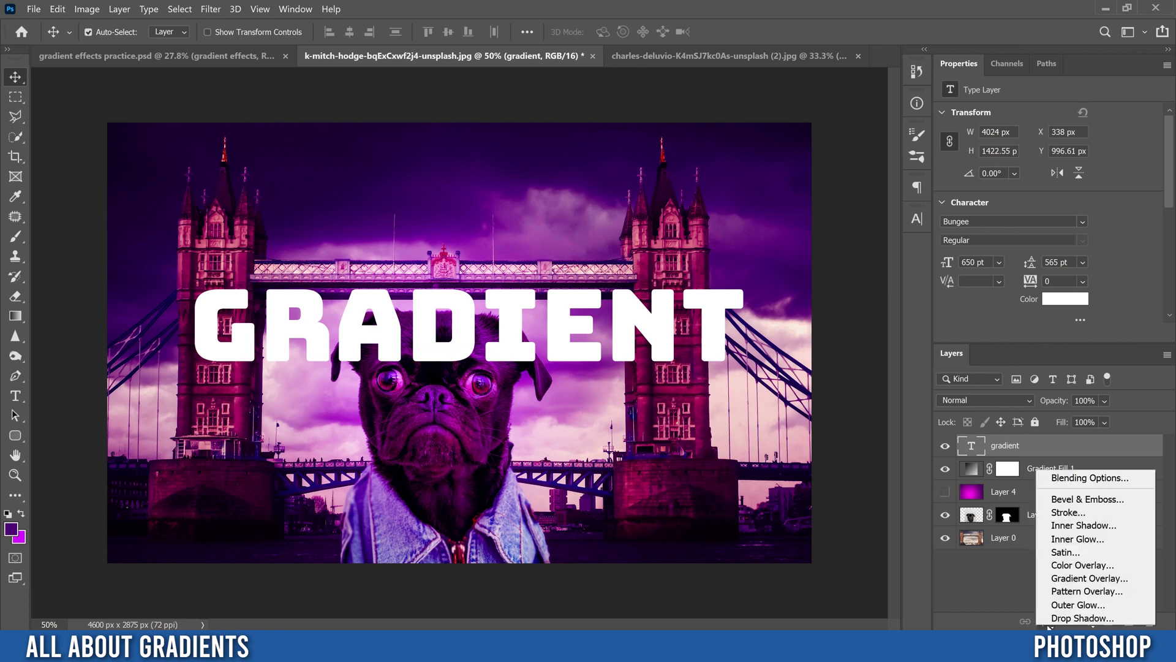
{"action": "left_click", "coordinate": [1087, 578]}
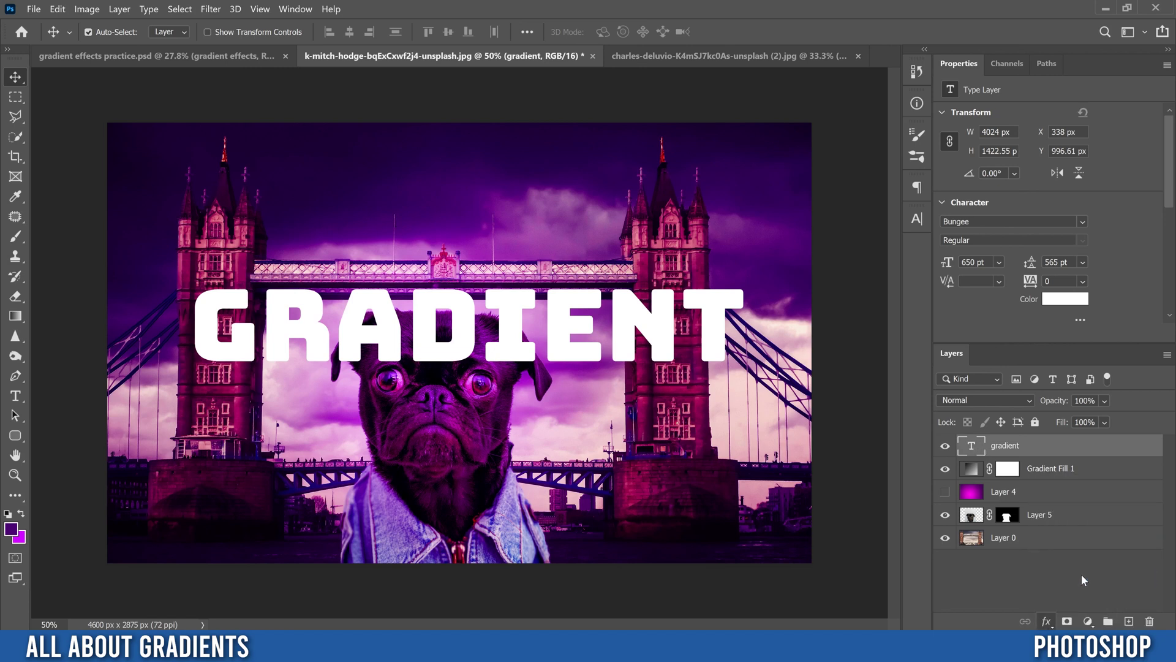
{"action": "left_click_drag", "start_coordinate": [441, 136], "coordinate": [748, 98]}
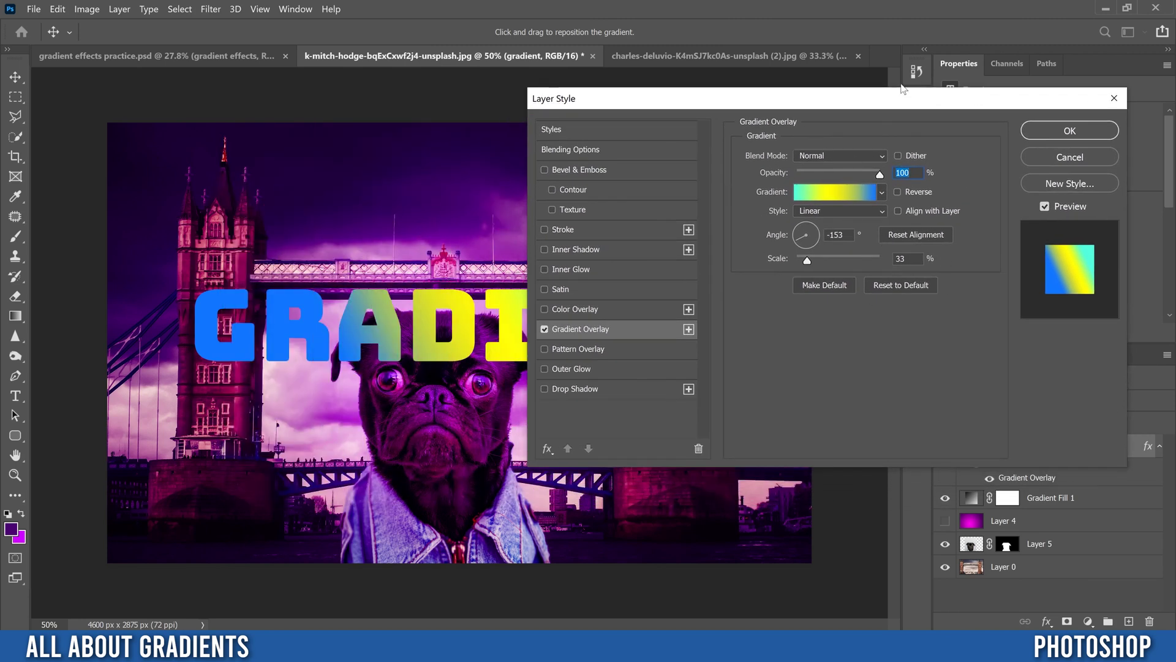
{"action": "left_click_drag", "start_coordinate": [935, 98], "coordinate": [593, 122]}
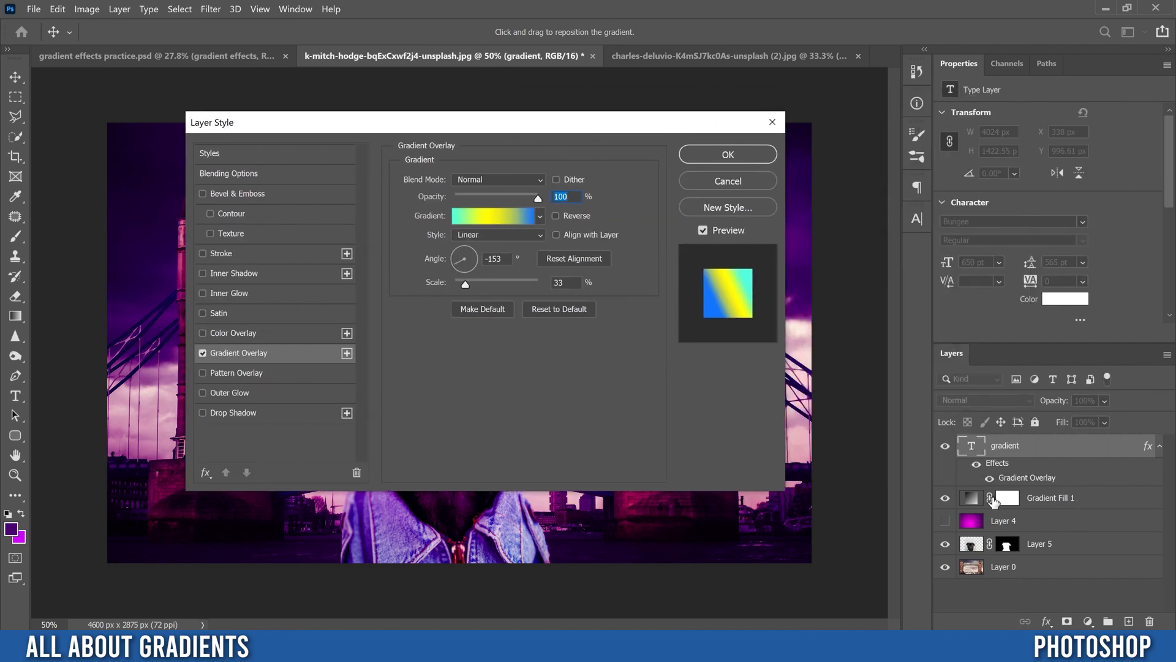
{"action": "left_click_drag", "start_coordinate": [463, 128], "coordinate": [879, 121]}
- Set the text's gradient overlay to an angle of 150° and a scale of 36%, keeping its existing colors, and apply the effect
{"action": "left_click_drag", "start_coordinate": [874, 258], "coordinate": [886, 281]}
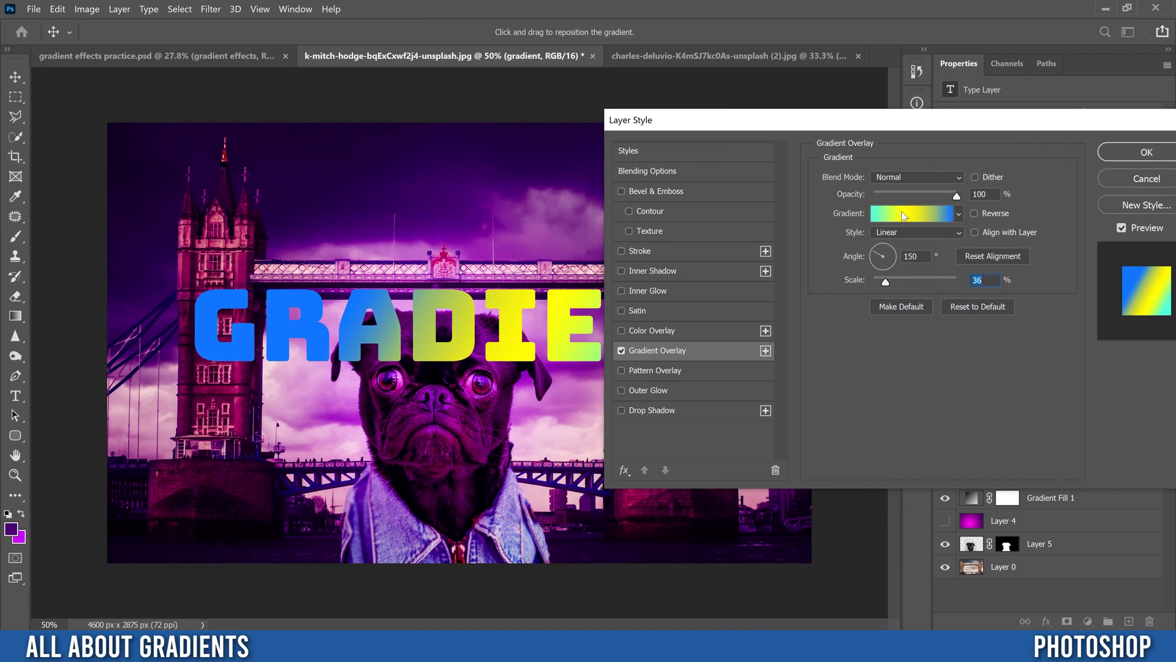
{"action": "left_click", "coordinate": [906, 215]}
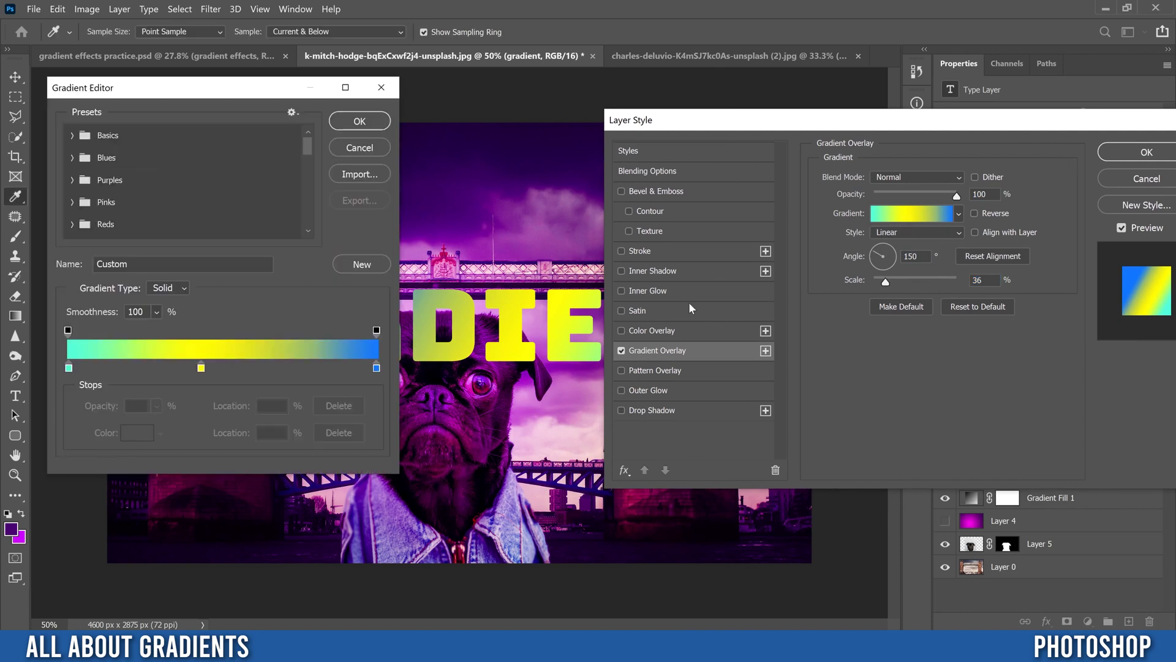
{"action": "left_click", "coordinate": [360, 149]}
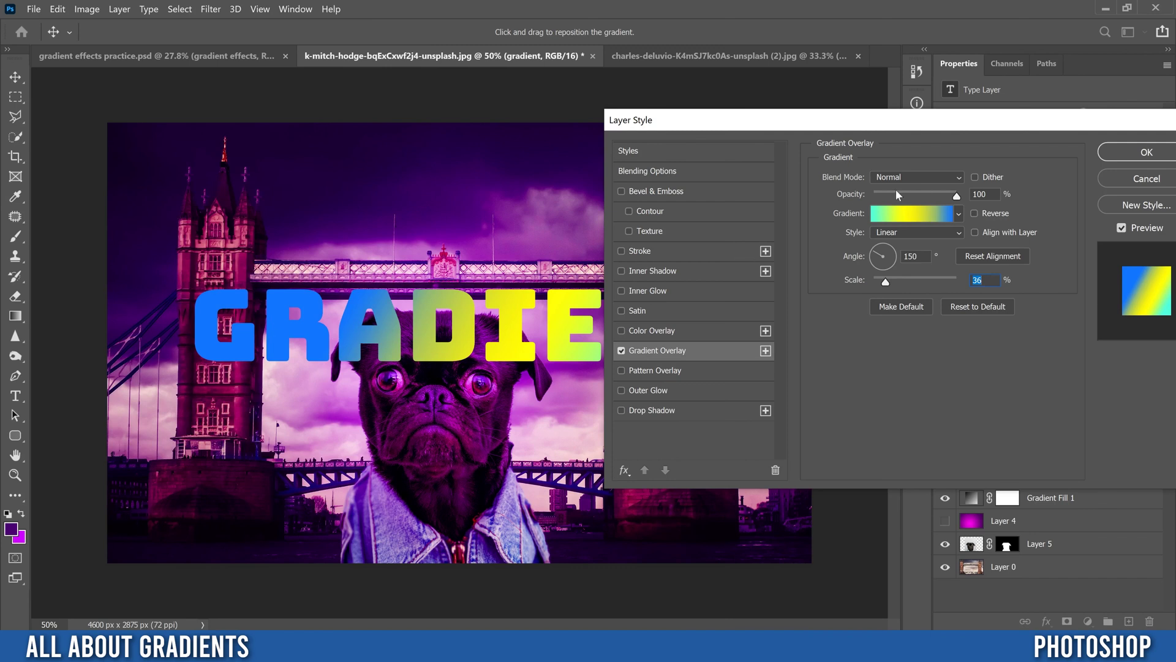
{"action": "left_click", "coordinate": [1127, 153]}
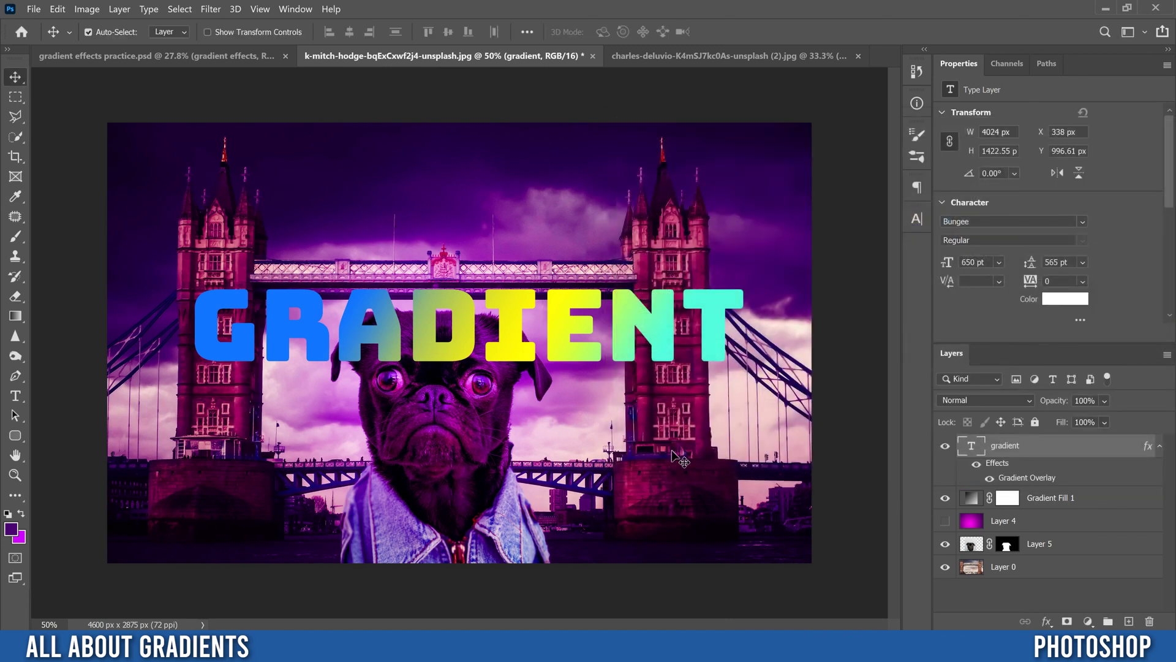
- Move Layer 5 with the dog above Gradient Fill 1 and apply a Gradient Overlay effect to it with the Overlay blend mode
{"action": "left_click", "coordinate": [973, 547]}
{"action": "left_click_drag", "start_coordinate": [970, 547], "coordinate": [973, 497]}
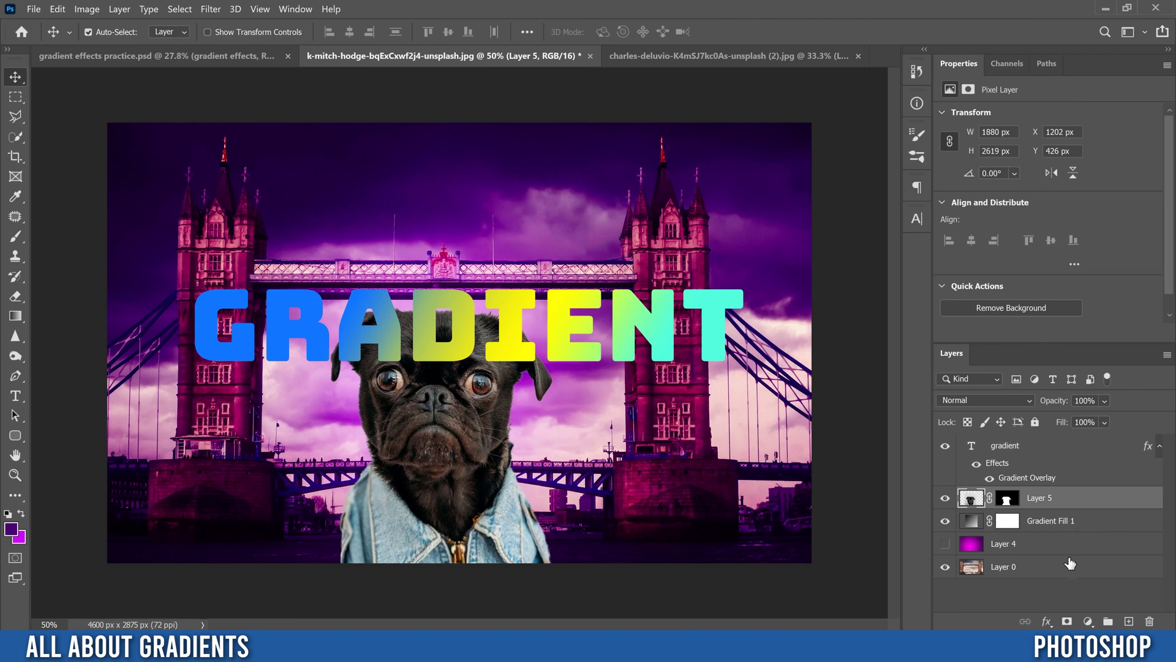
{"action": "left_click", "coordinate": [1047, 621]}
{"action": "left_click", "coordinate": [1087, 574]}
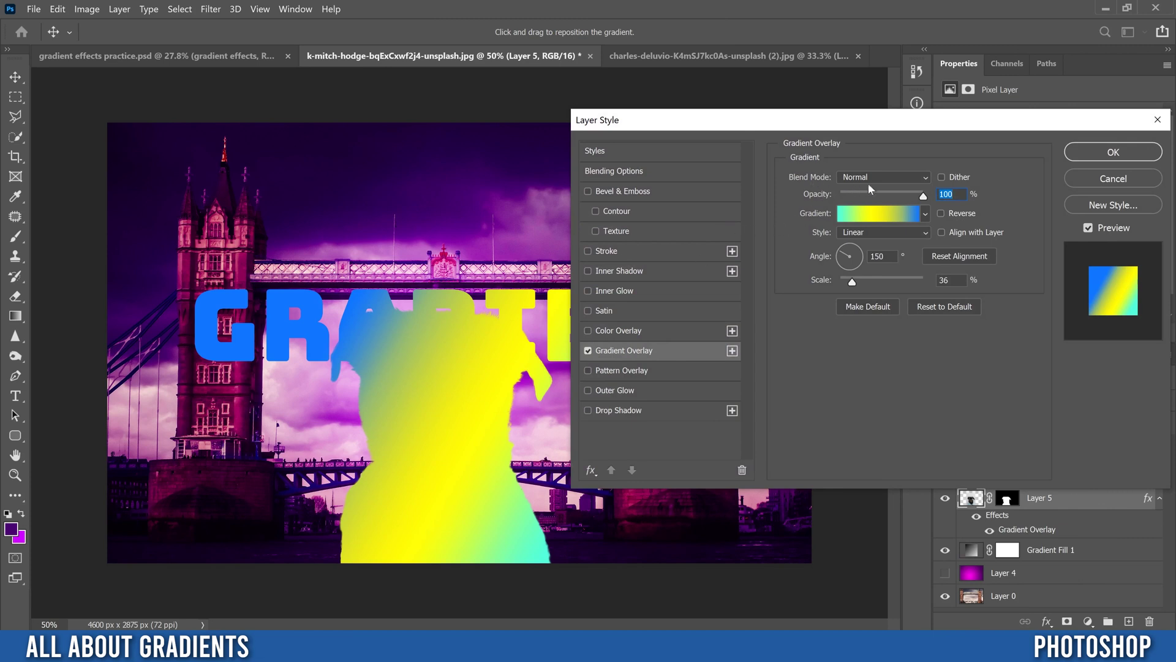
{"action": "left_click", "coordinate": [889, 177]}
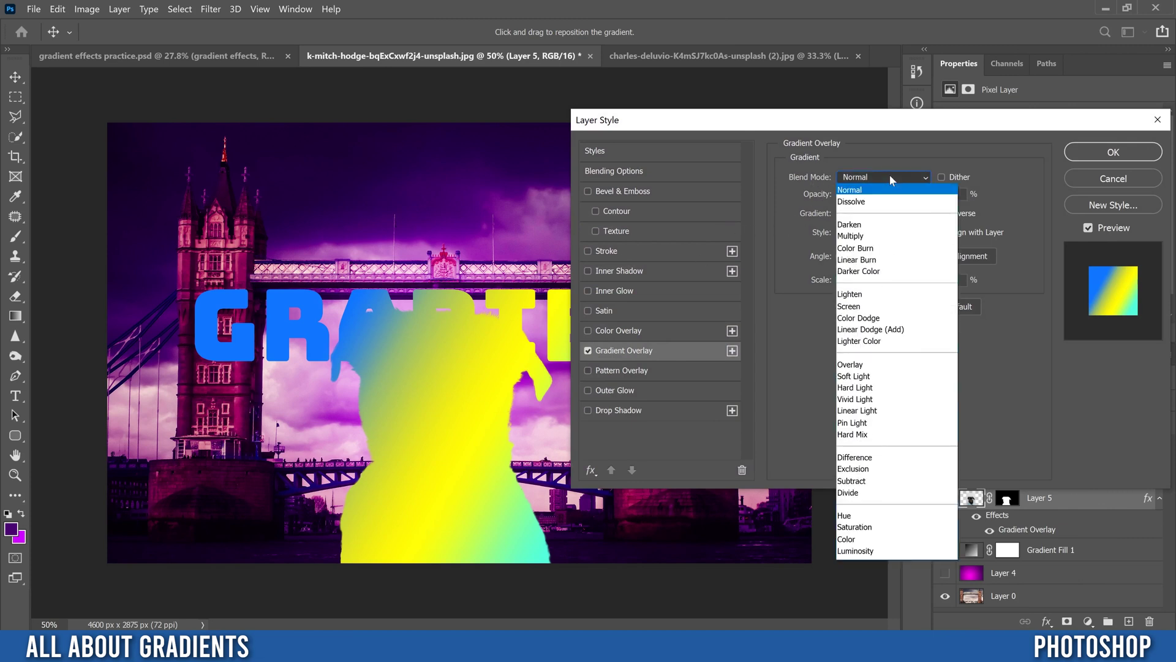
{"action": "left_click", "coordinate": [865, 364]}
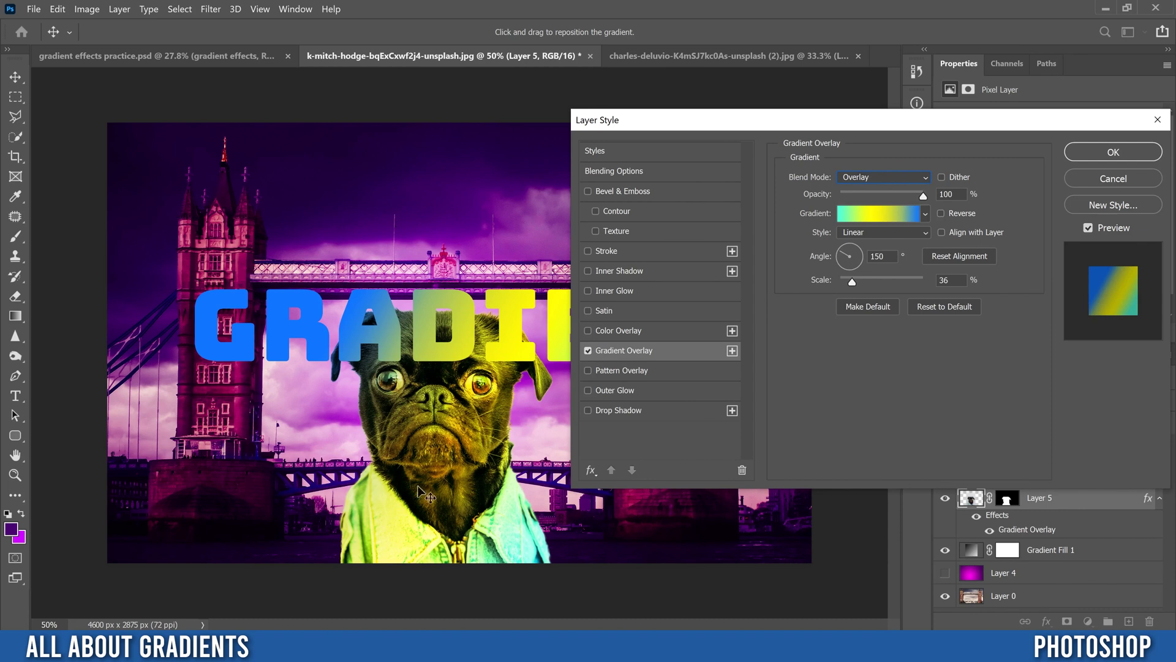
{"action": "left_click", "coordinate": [1101, 152]}
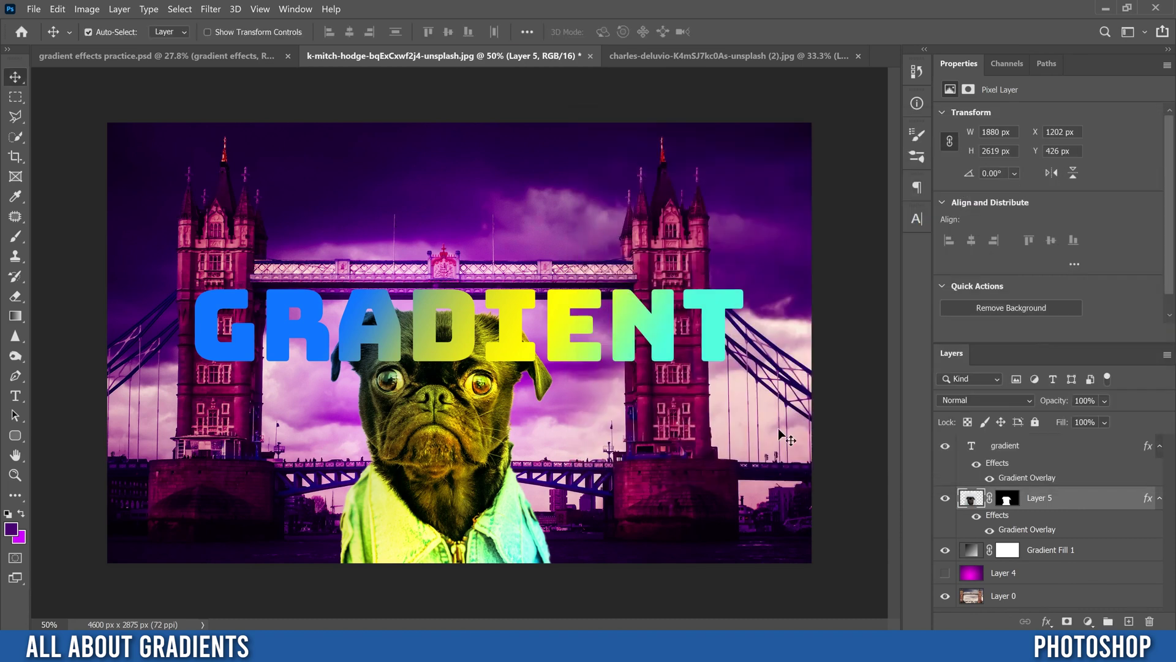